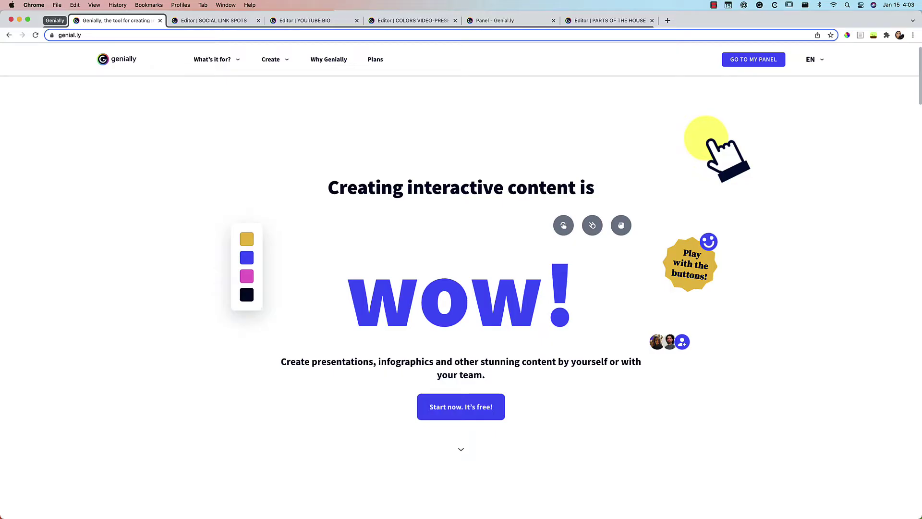
Step: Browse the example creations in the Genially community Inspiration gallery
mouse_move(436, 268)
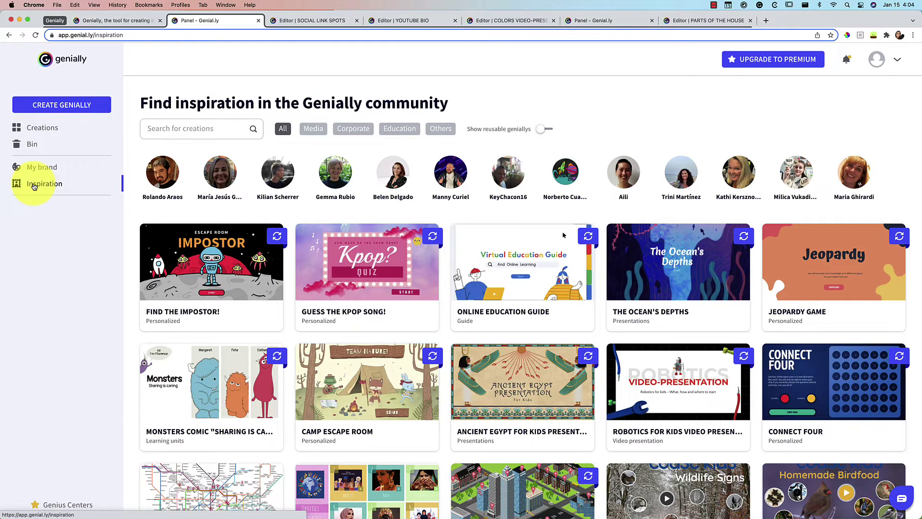
scroll(504, 358, down, 5)
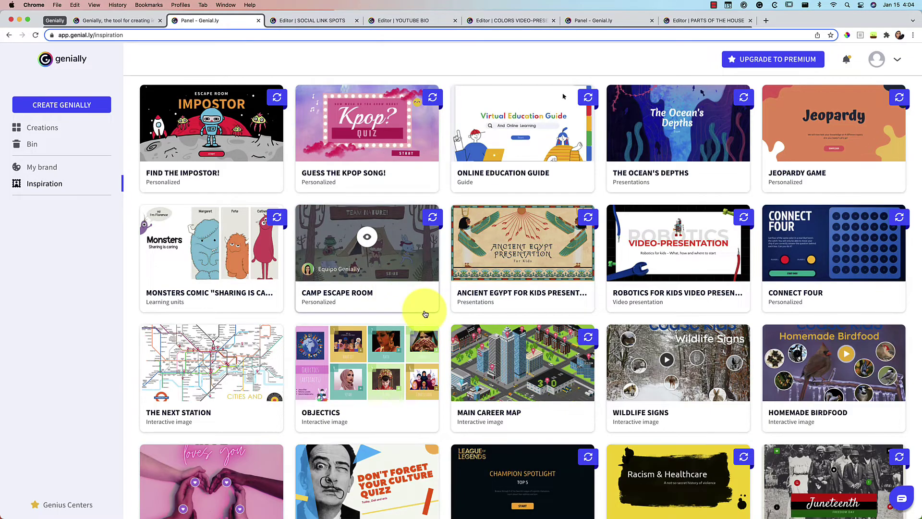
scroll(424, 312, down, 2)
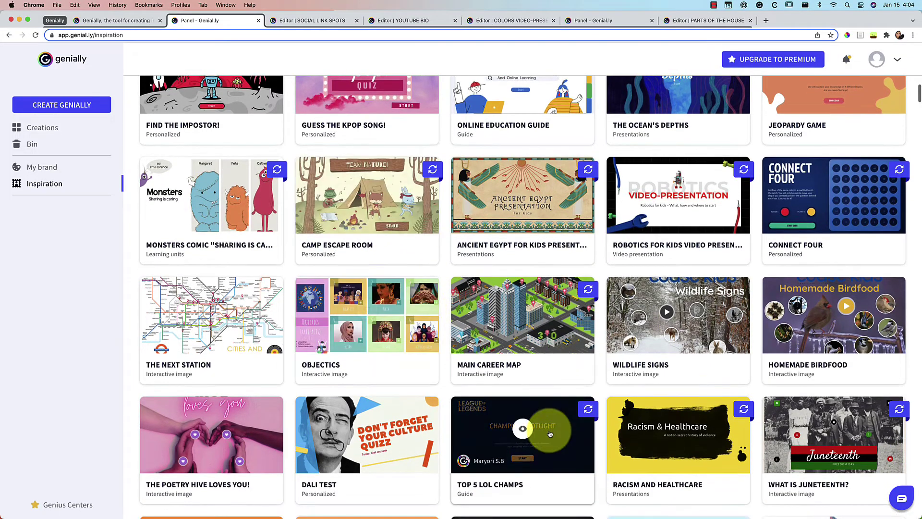
scroll(538, 430, down, 4)
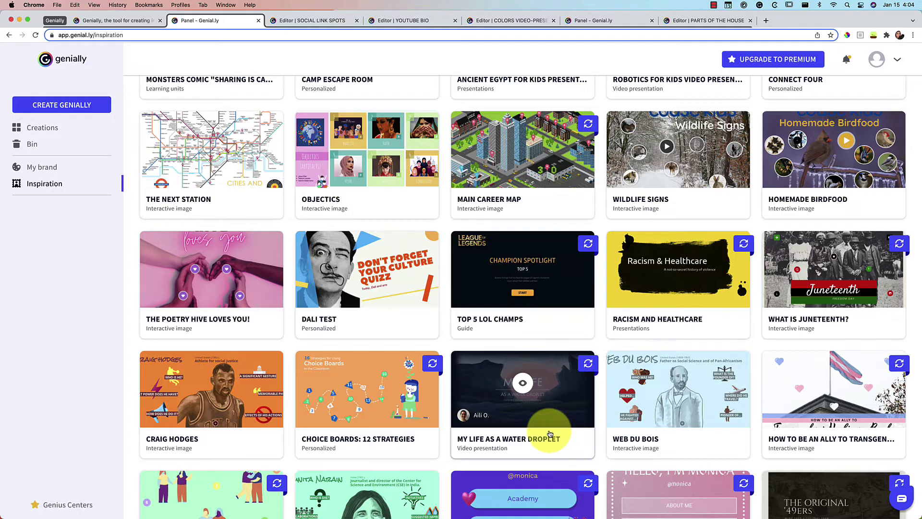
scroll(550, 433, down, 3)
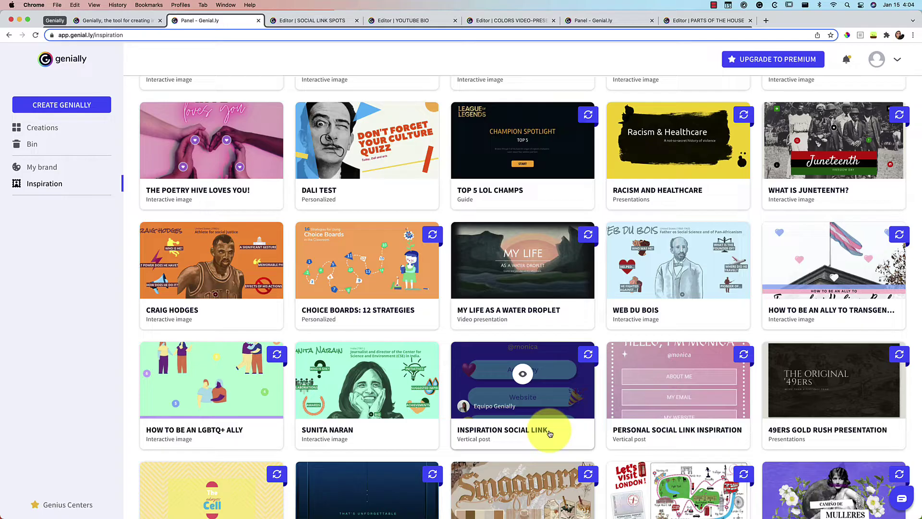
scroll(550, 434, down, 4)
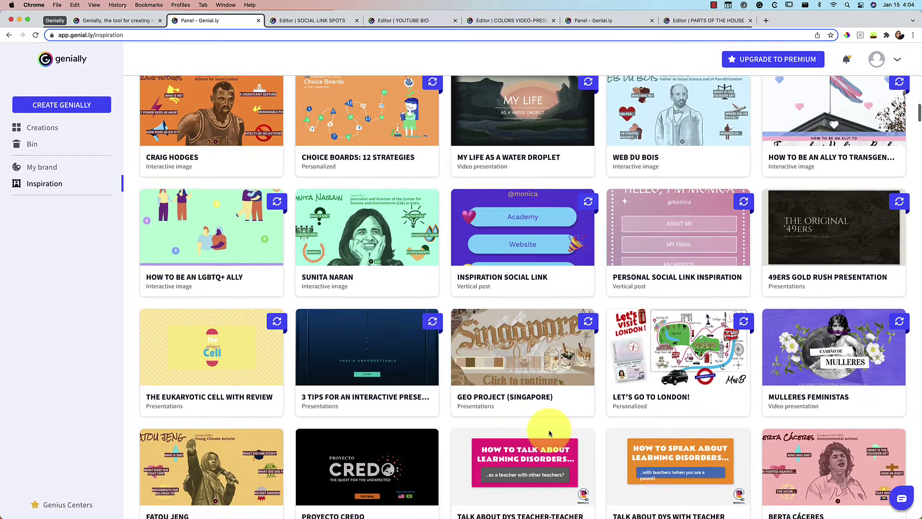
scroll(550, 434, down, 5)
scroll(550, 434, down, 1)
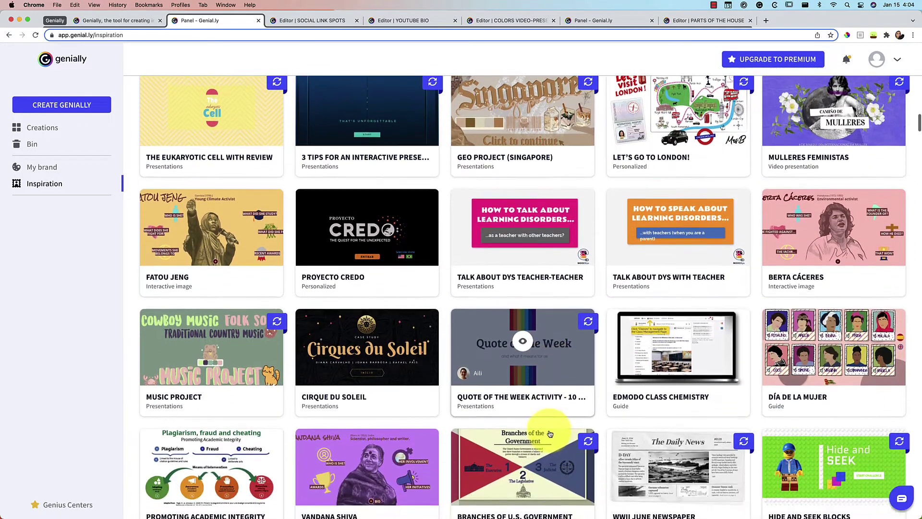
scroll(576, 437, down, 3)
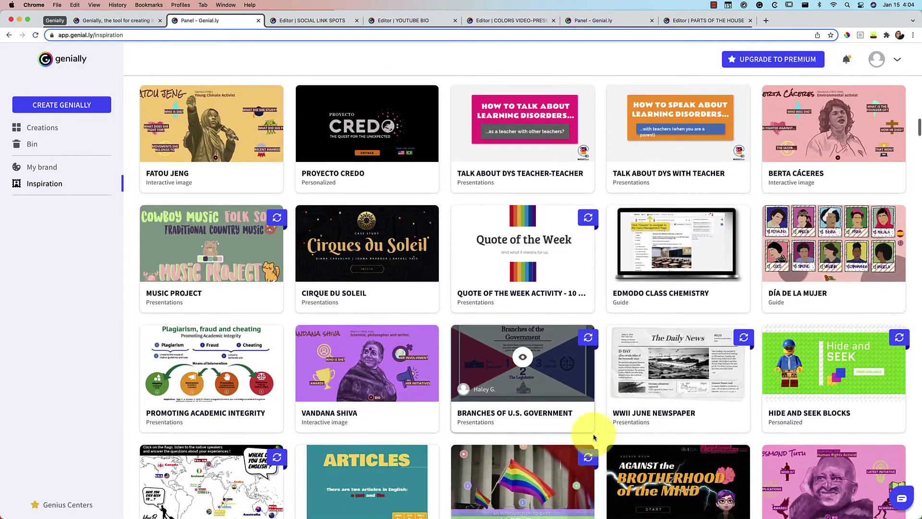
scroll(595, 434, down, 4)
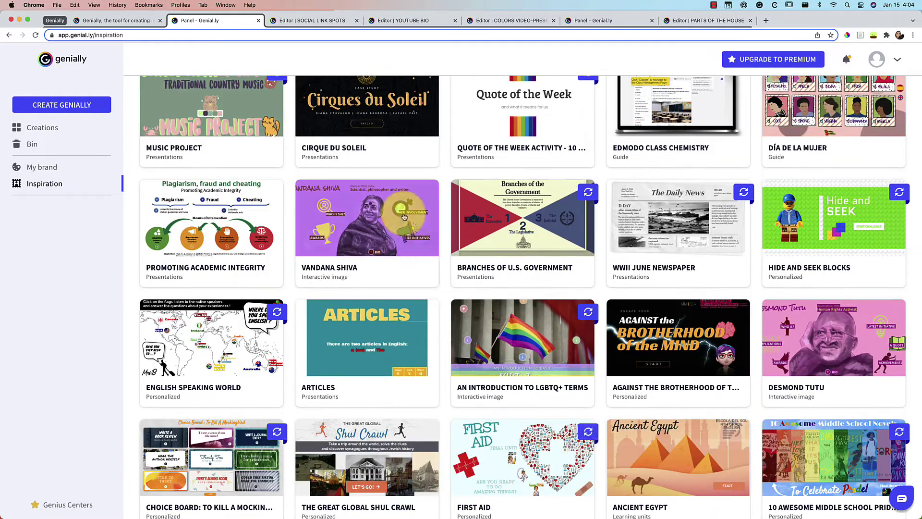
Step: View the SOCIAL LINK SPOTS creation and the YOUTUBE BIO creation in their open editors
click(326, 22)
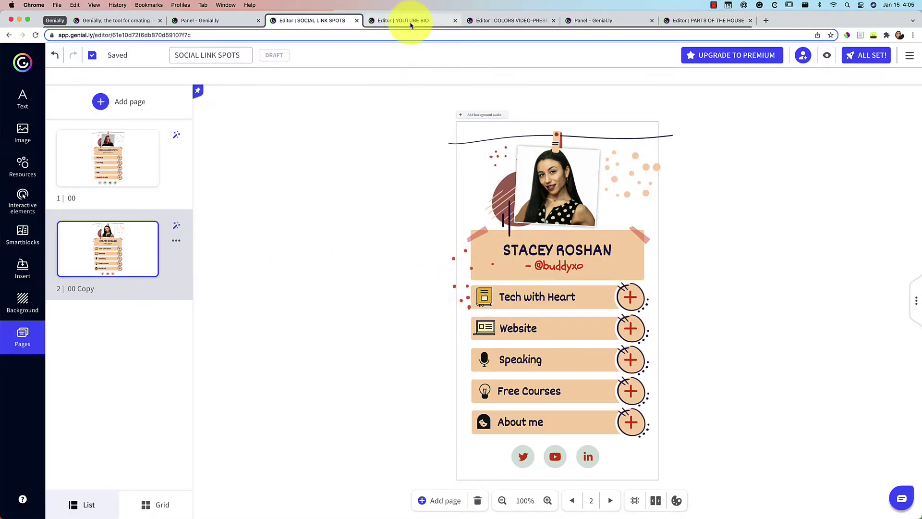
click(408, 21)
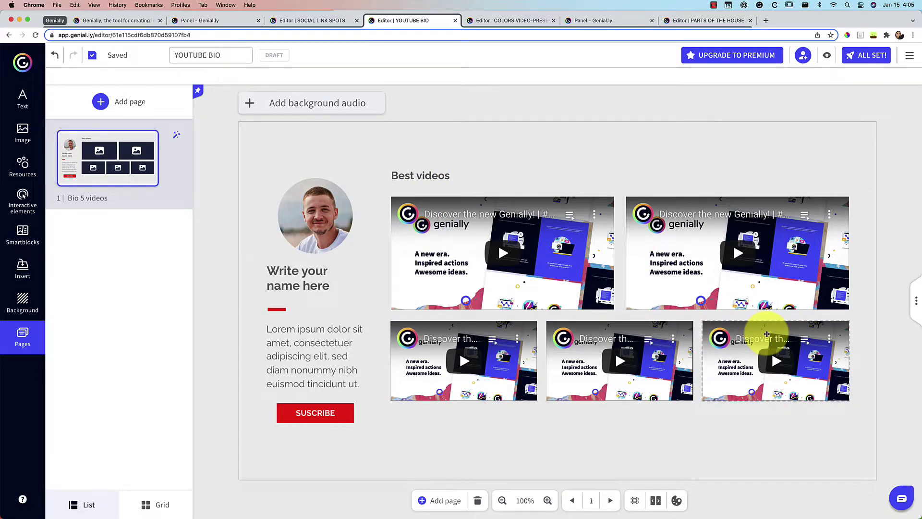
Step: Preview the COLORS video presentation playing through its pages, and return to its editor
click(508, 21)
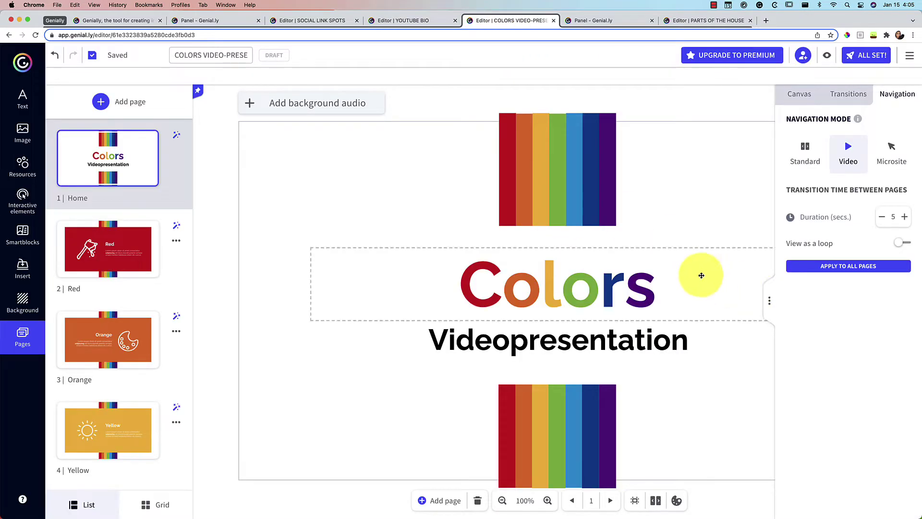
click(826, 55)
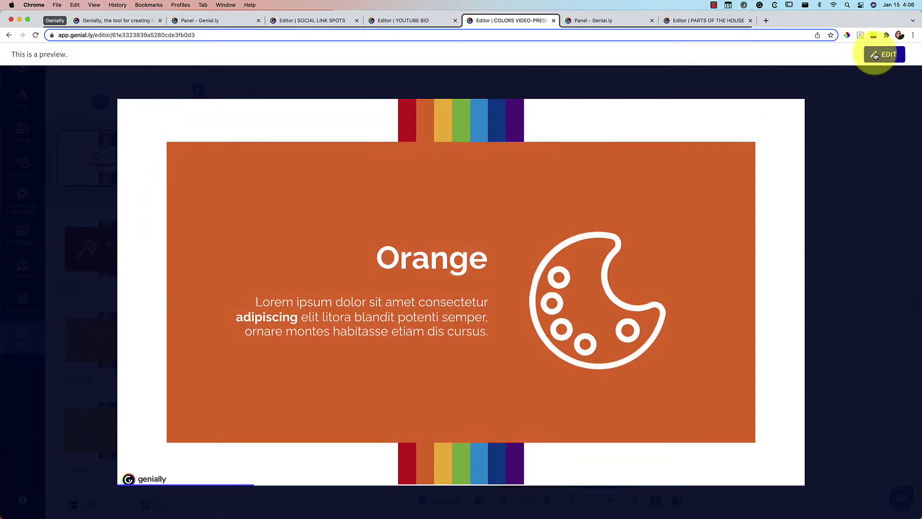
click(875, 56)
Step: Explore the quote, video, music, plus and magnifier hotspots of the Dancer in Motion interactive image example
click(631, 22)
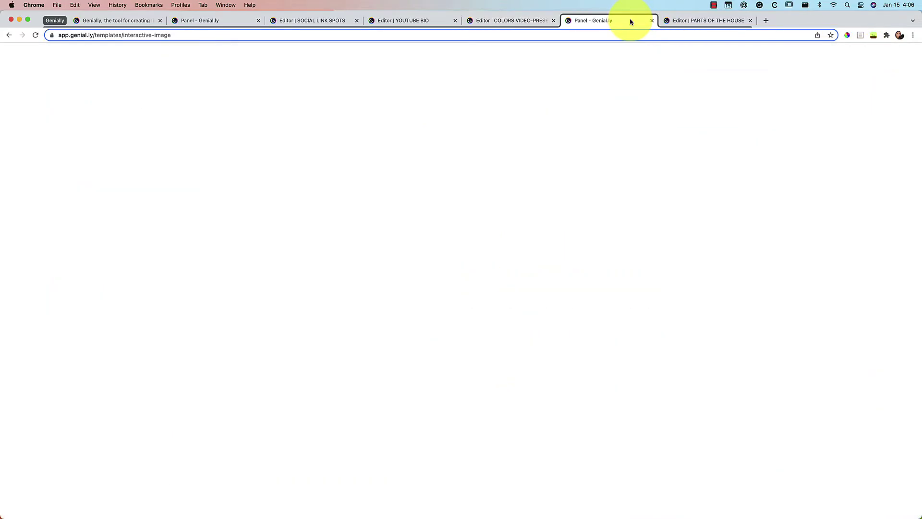
mouse_move(539, 227)
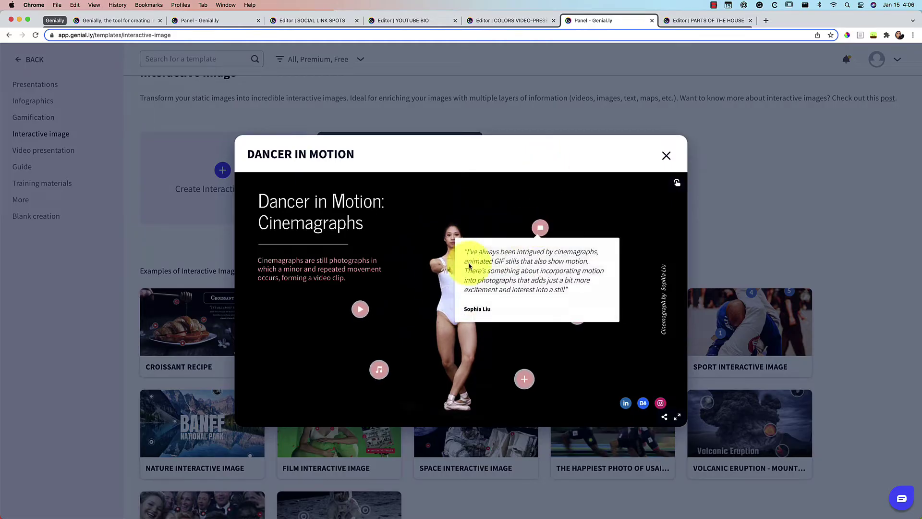
click(361, 309)
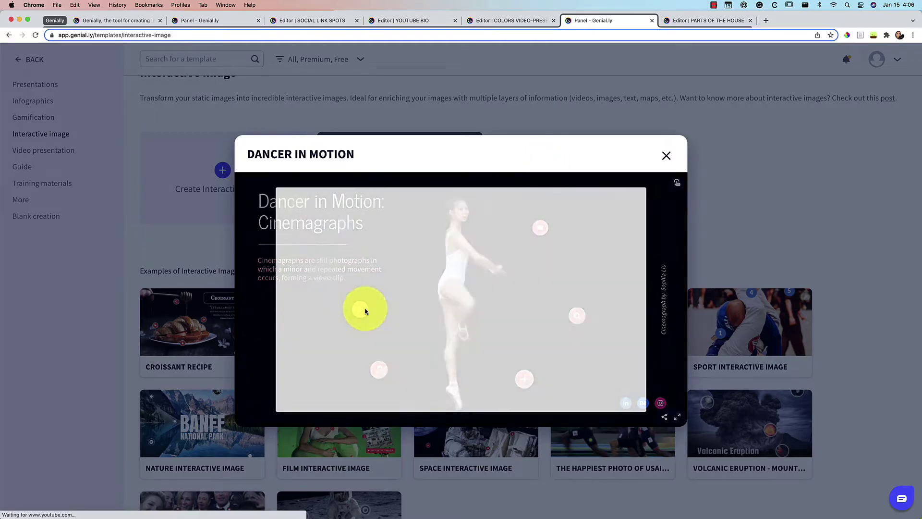
click(249, 353)
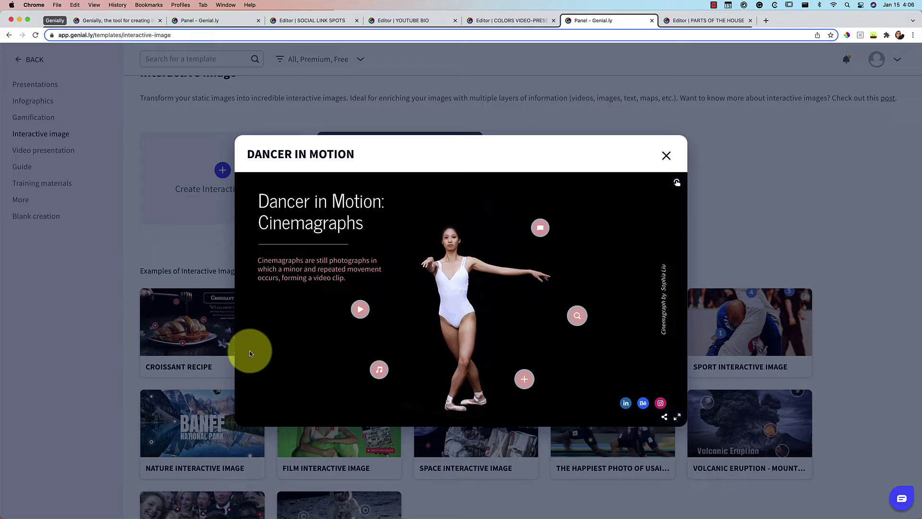
click(378, 369)
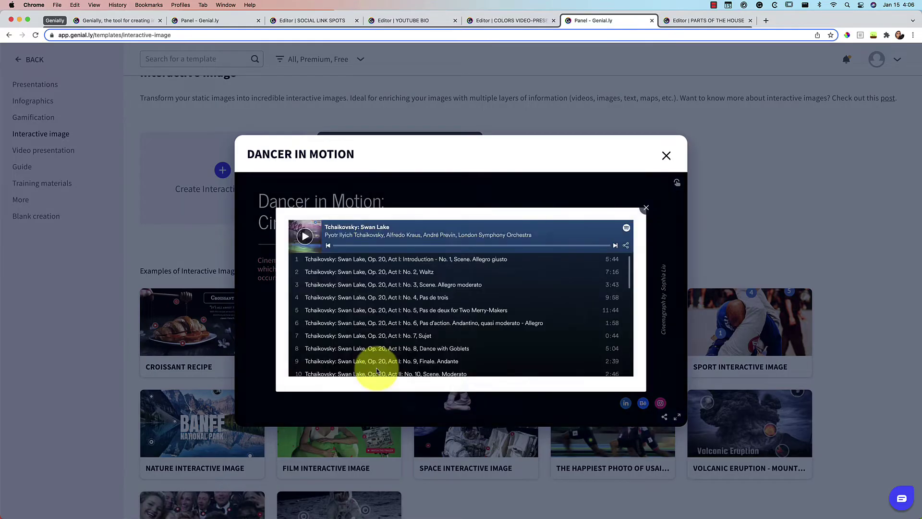
click(370, 402)
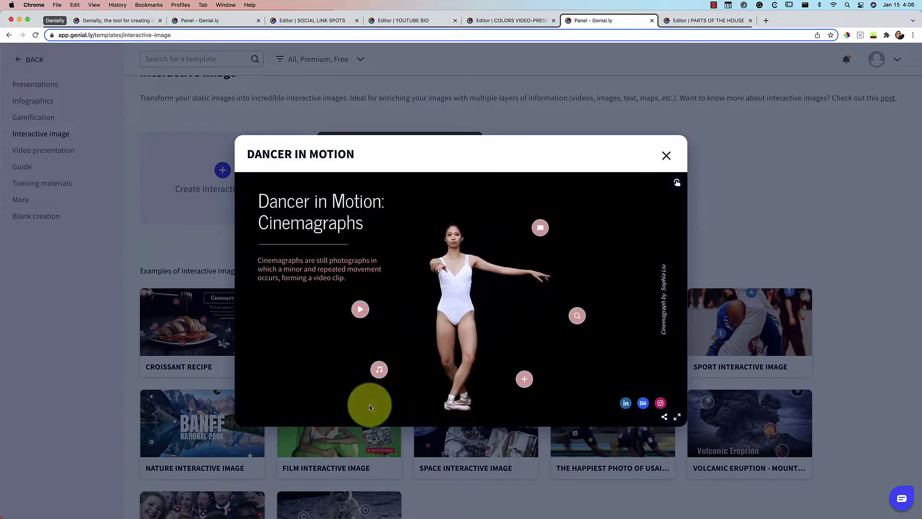
click(524, 381)
click(628, 251)
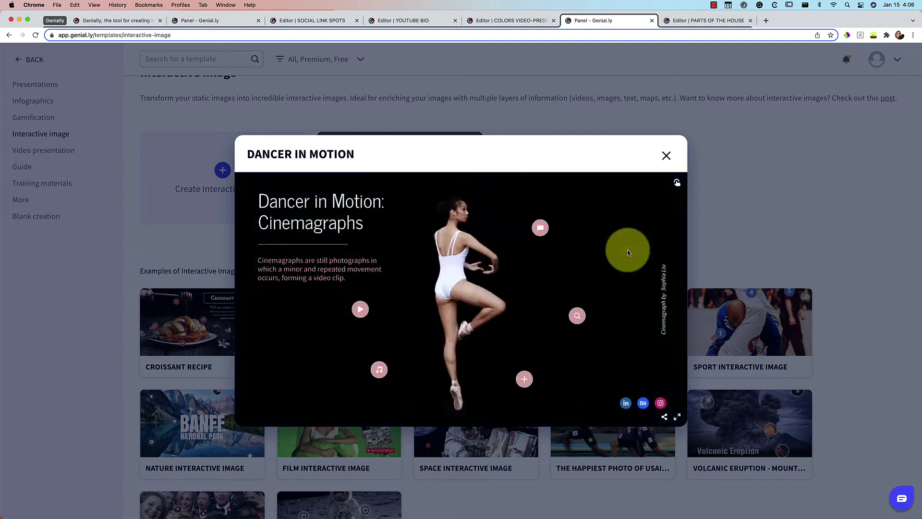
click(577, 315)
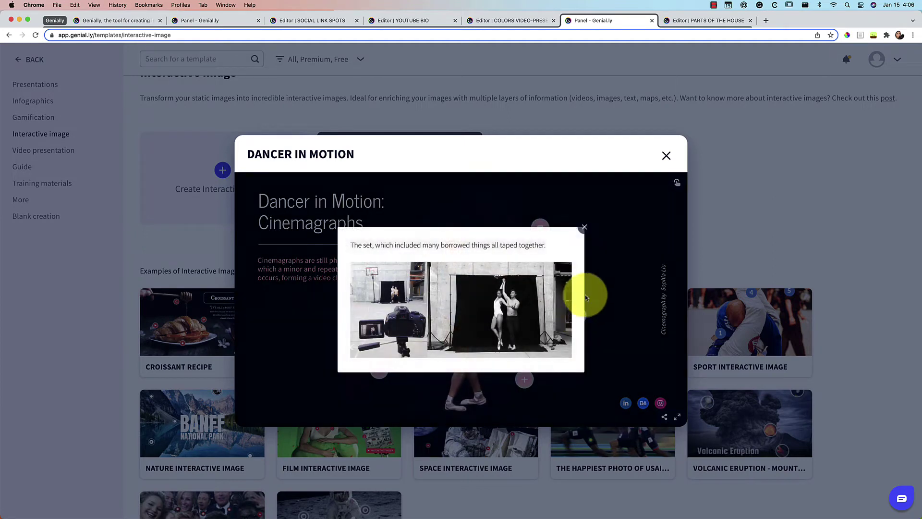
click(586, 297)
Step: Preview the PARTS OF THE HOUSE activity, moving the shower into the bedroom and the TV stand into the bathroom, and close the preview
click(702, 21)
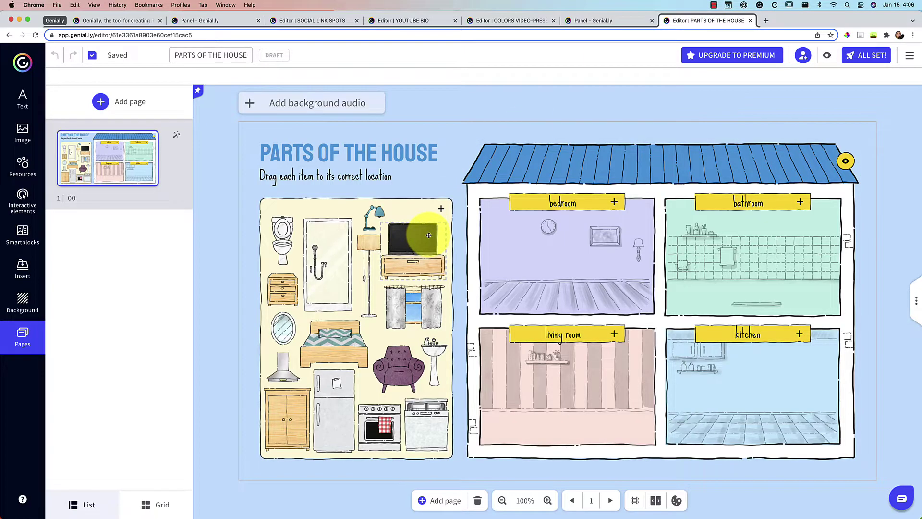
click(825, 56)
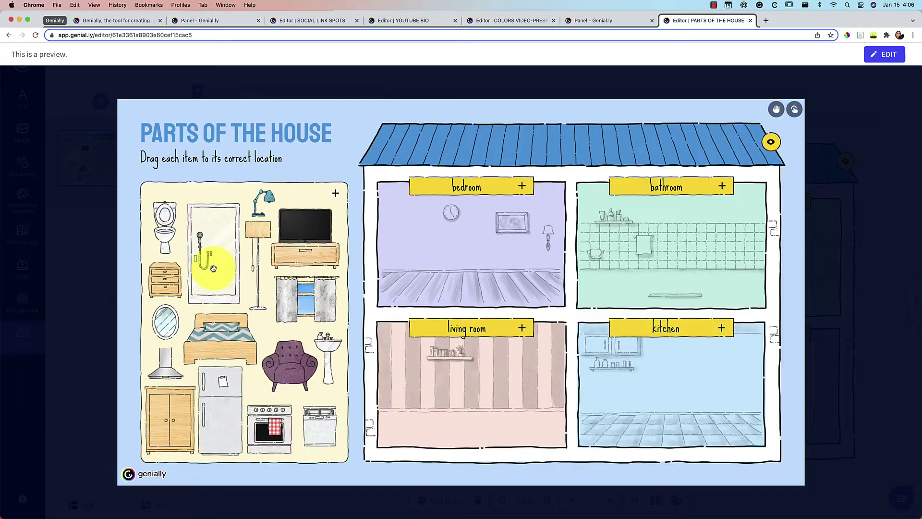
drag(214, 268, 416, 255)
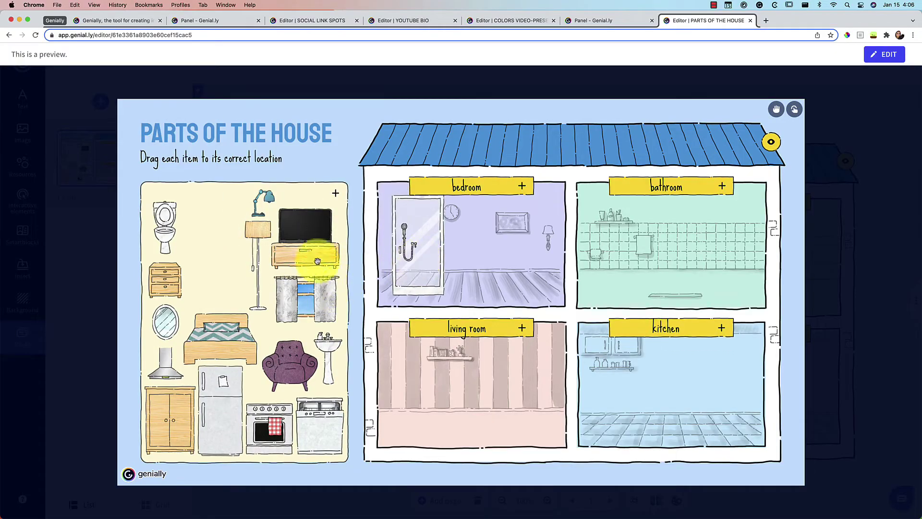
drag(317, 260, 656, 250)
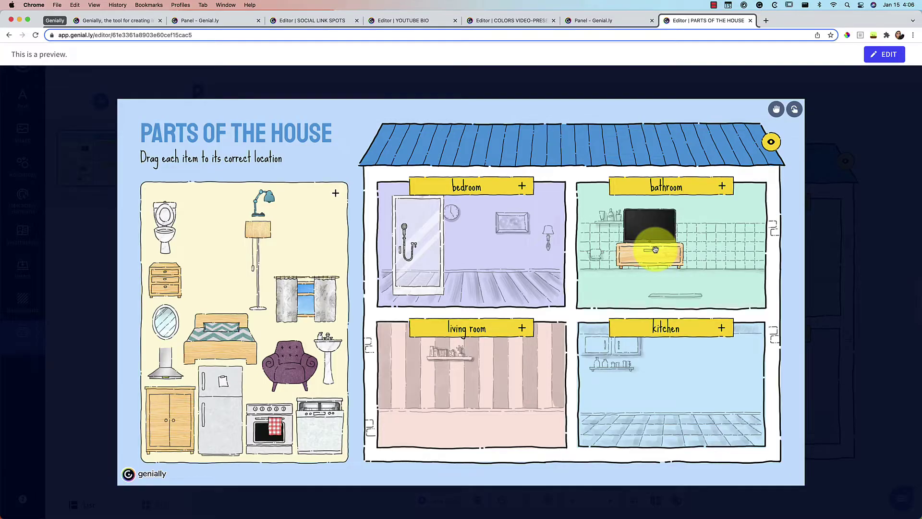
drag(656, 250, 656, 250)
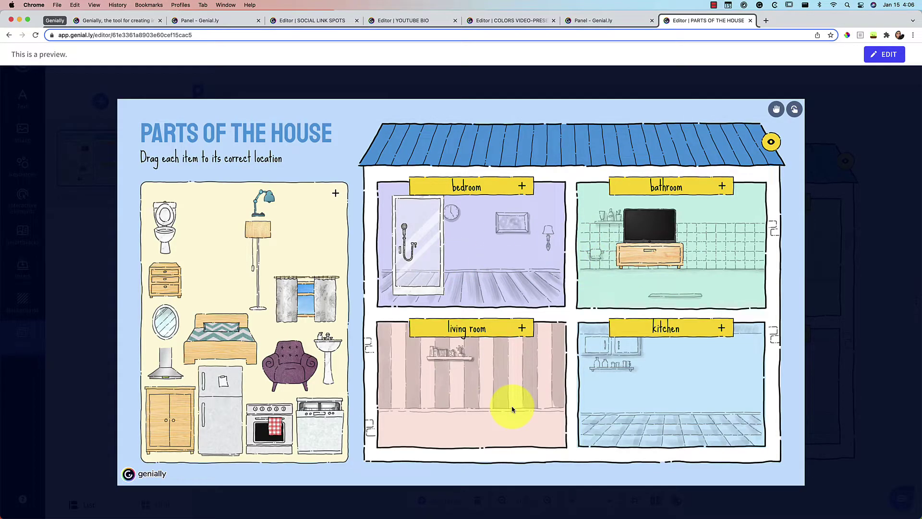
click(100, 314)
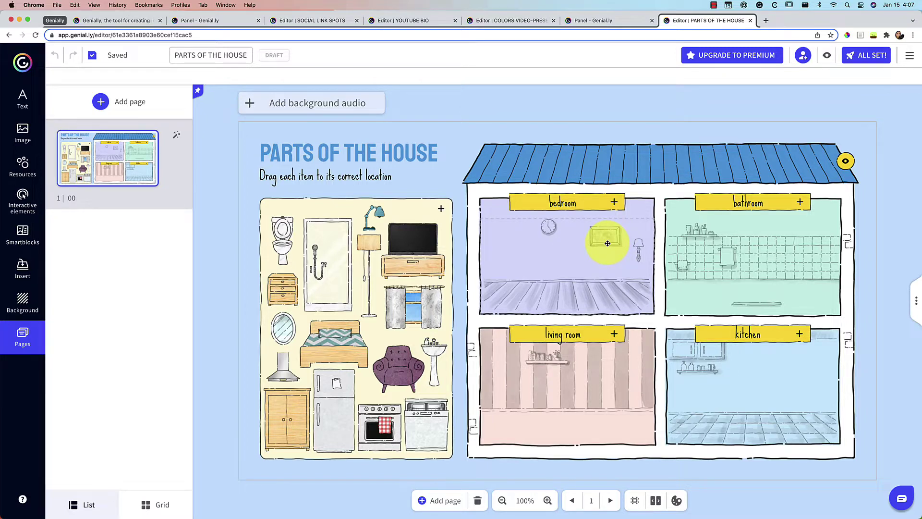
Step: Start a new creation from the Genially panel and open the More category of templates
click(310, 22)
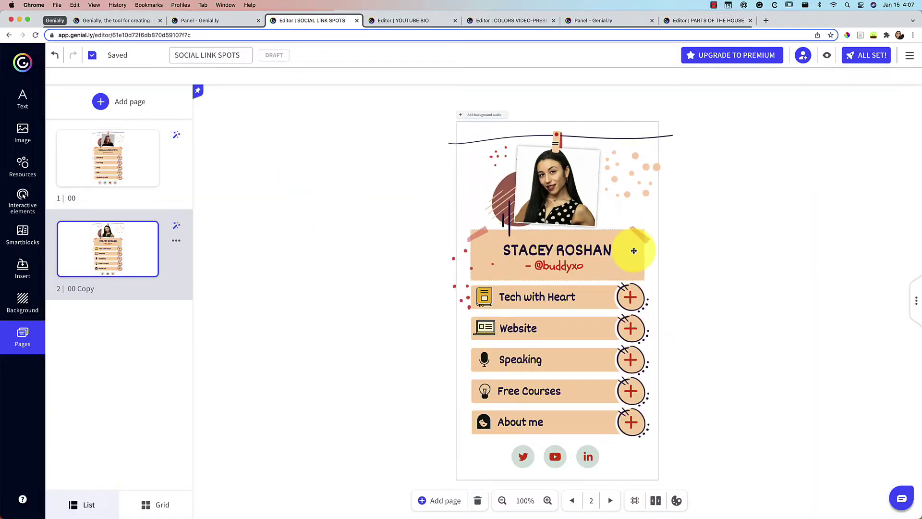
click(210, 20)
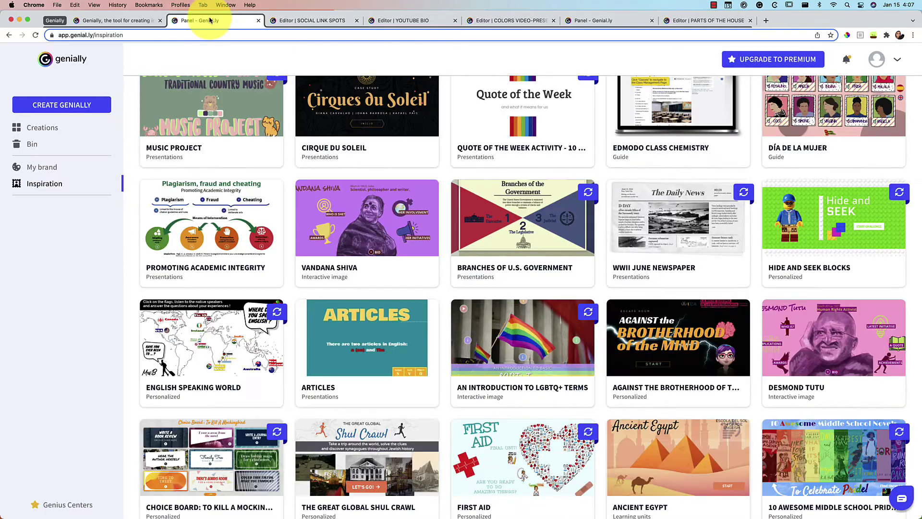
click(79, 107)
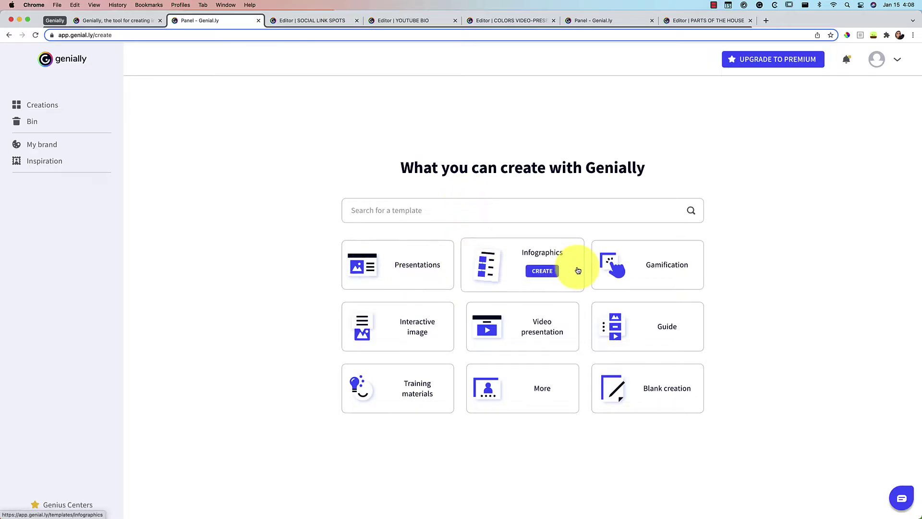
mouse_move(626, 276)
mouse_move(532, 330)
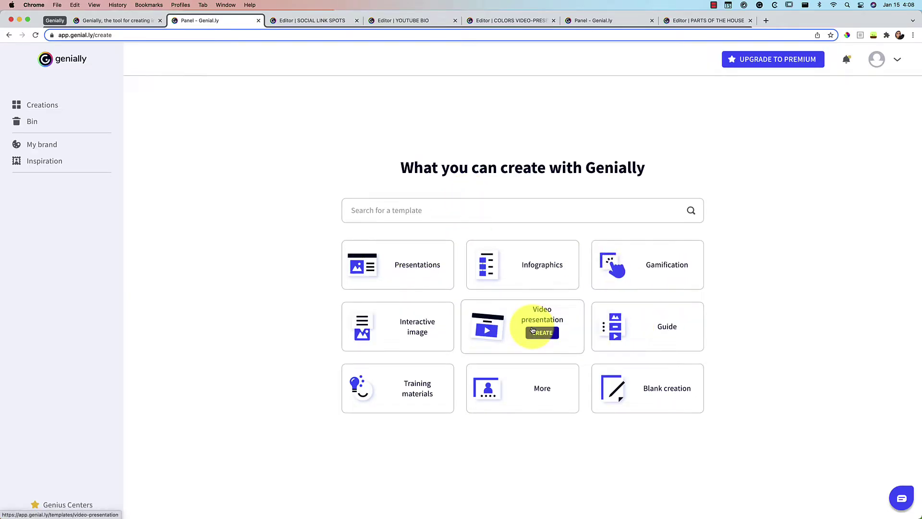
mouse_move(602, 349)
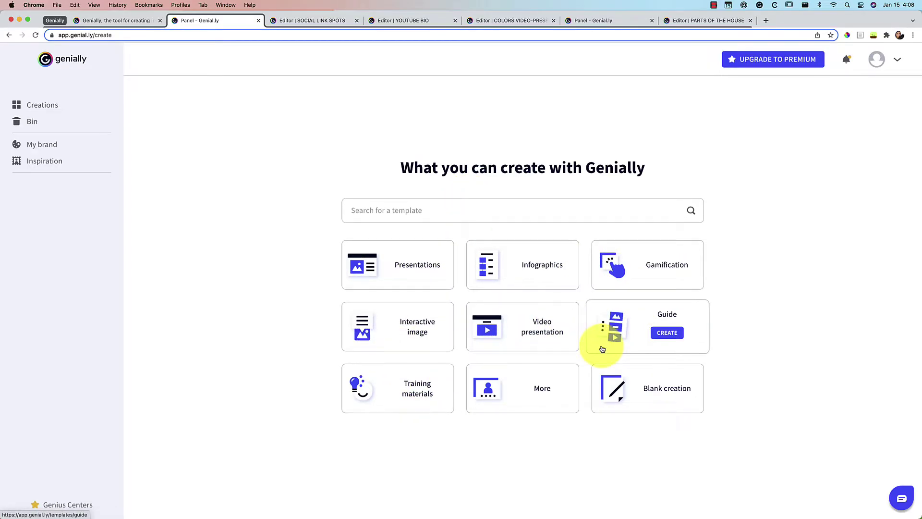
mouse_move(520, 384)
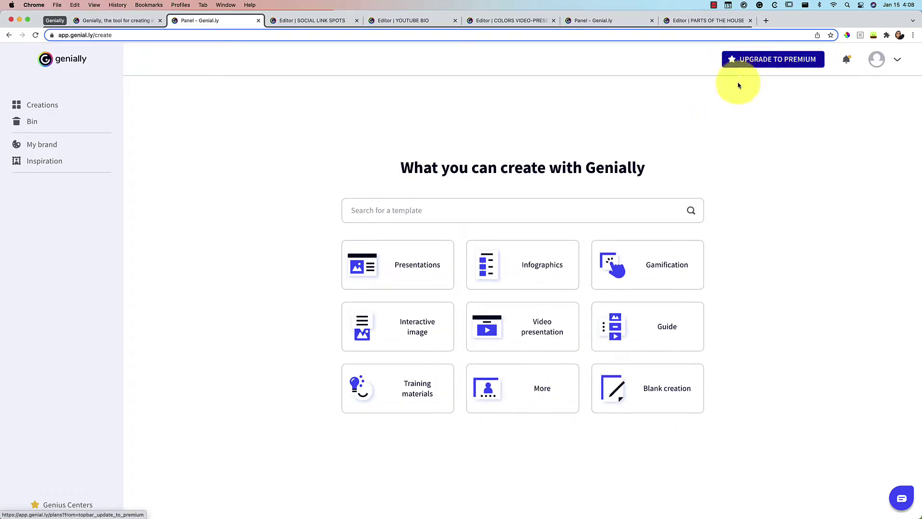
mouse_move(635, 247)
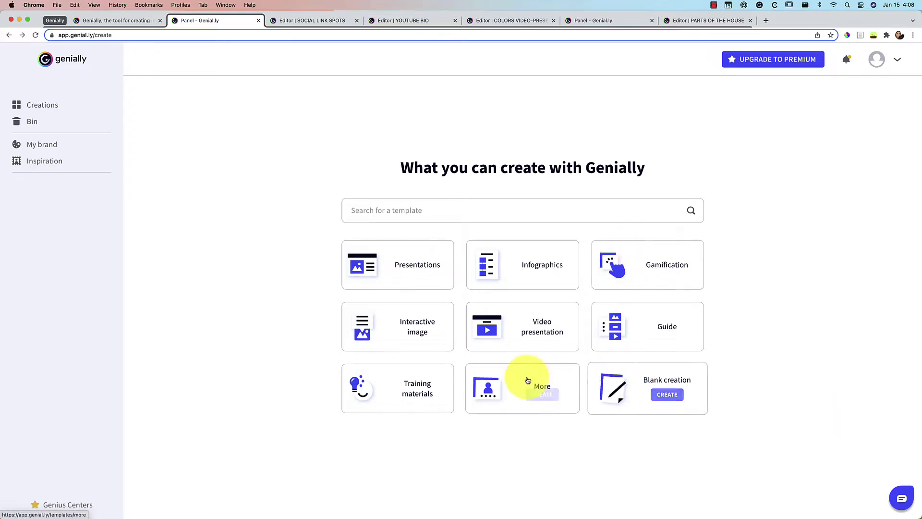
click(537, 394)
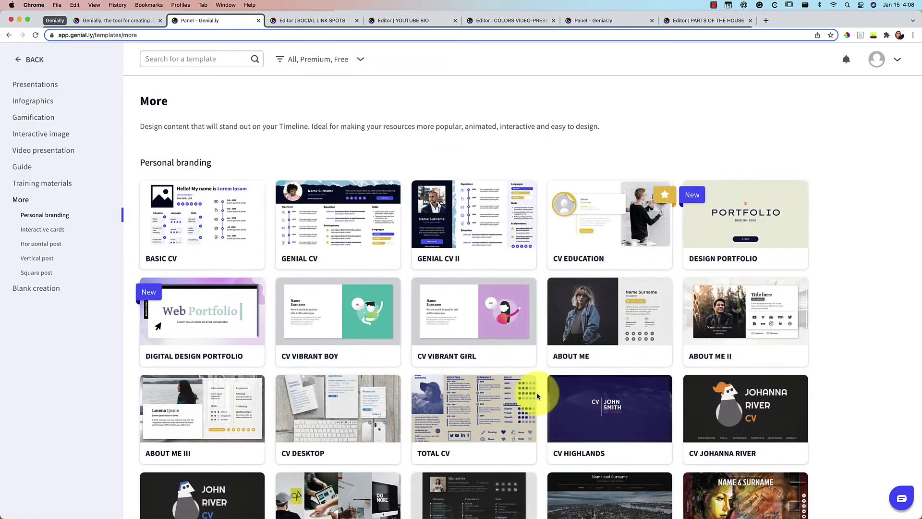
Step: Browse the Vertical post templates, preview the SOCIAL LINK SPOTS template with its interactive elements highlighted, and use it for a new creation
scroll(366, 383, down, 1)
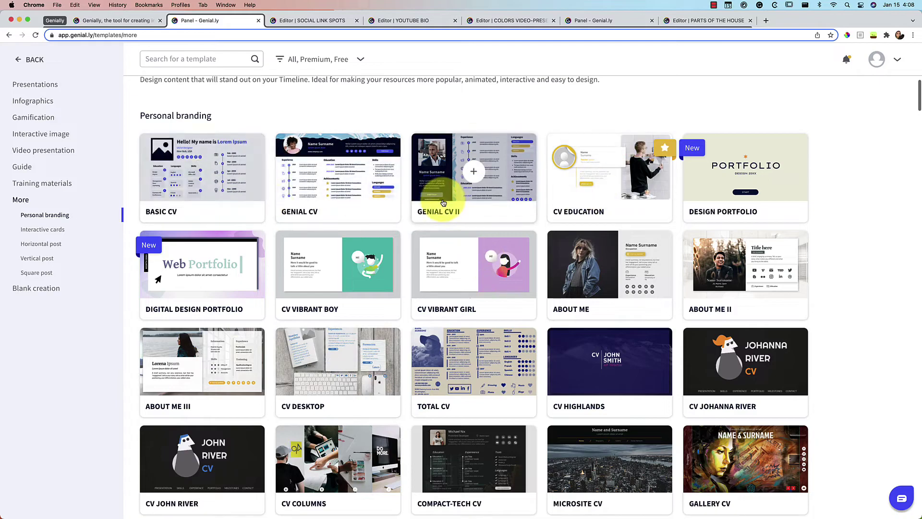
click(43, 259)
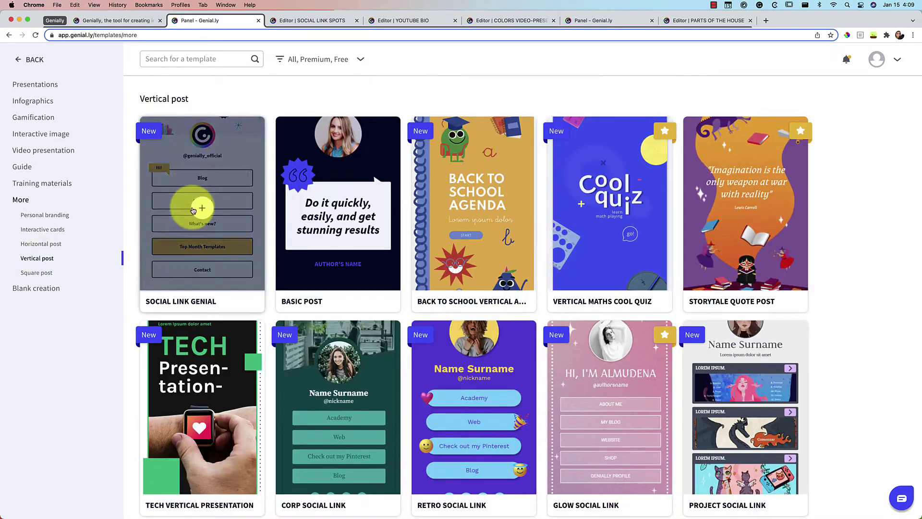
scroll(474, 120, down, 6)
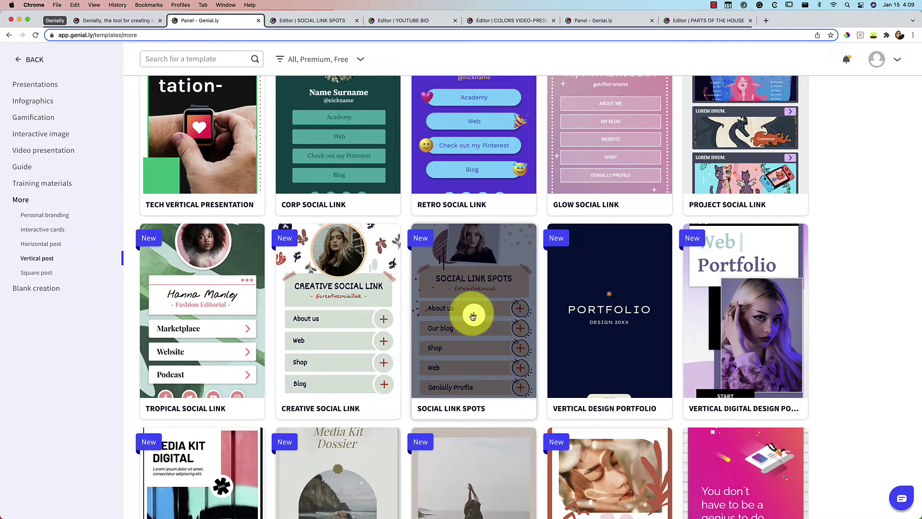
click(474, 315)
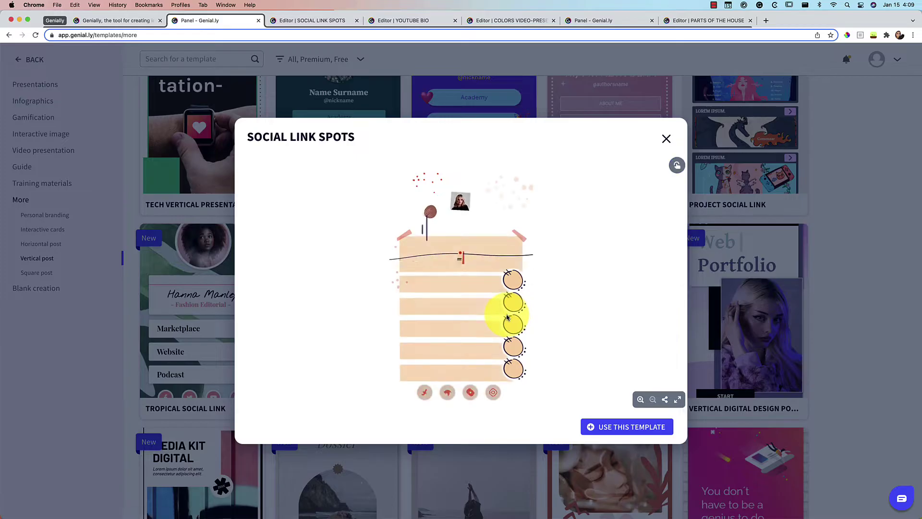
click(677, 165)
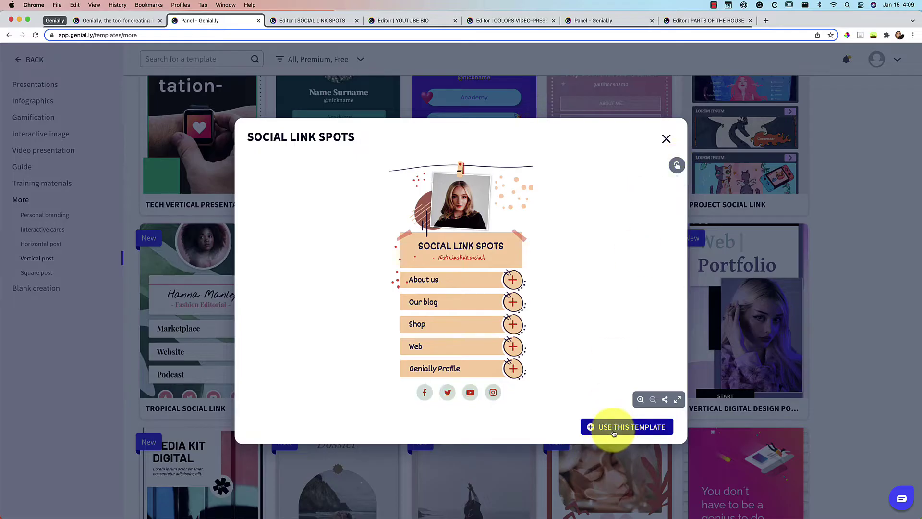
click(614, 433)
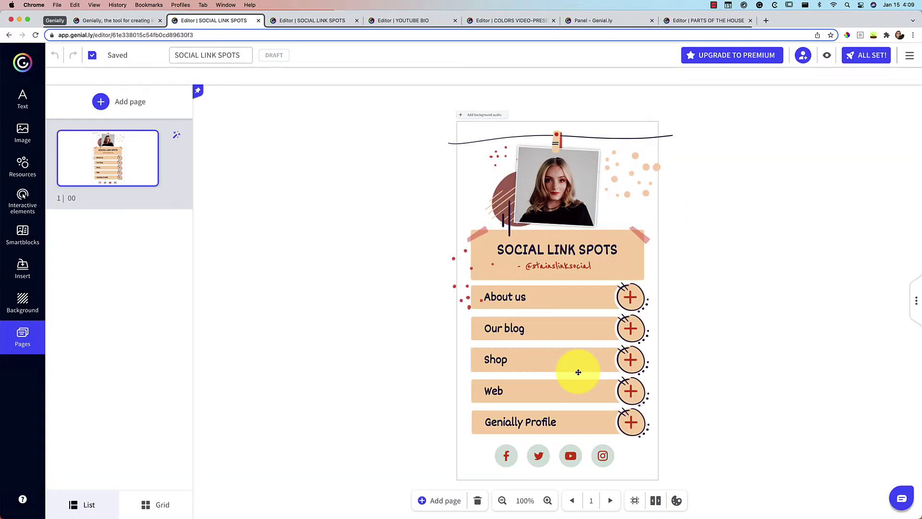
Step: Switch to the already customized SOCIAL LINK SPOTS creation and compare its personalized second page with the original first page
click(310, 20)
mouse_move(144, 247)
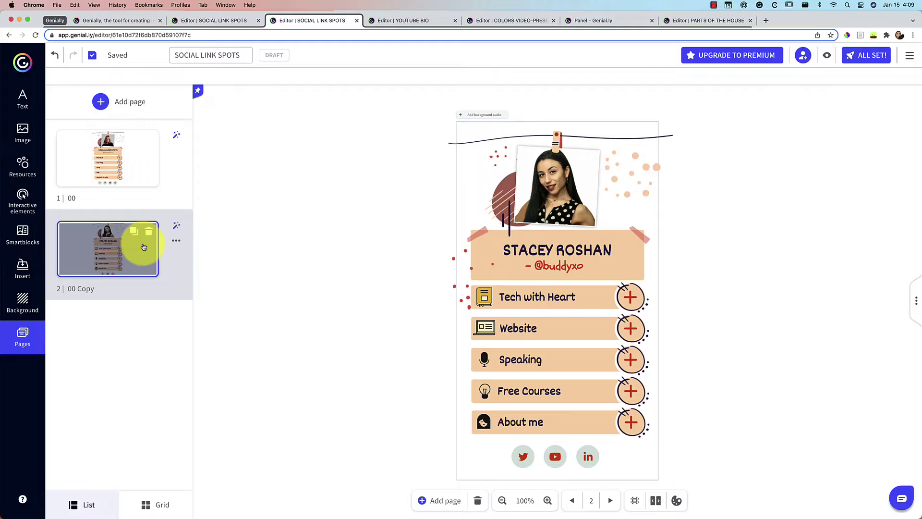
click(135, 171)
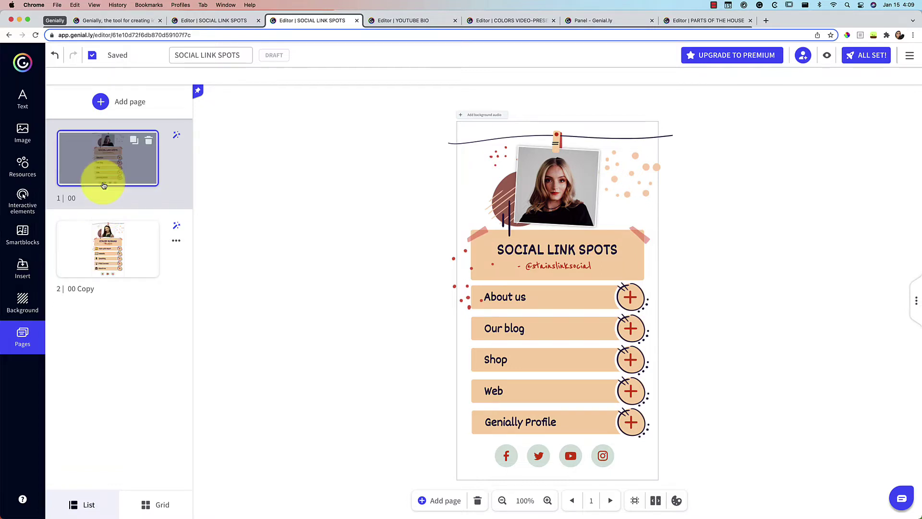
Step: Duplicate the first page, look at the copy's transition styles, and delete the copy
click(134, 140)
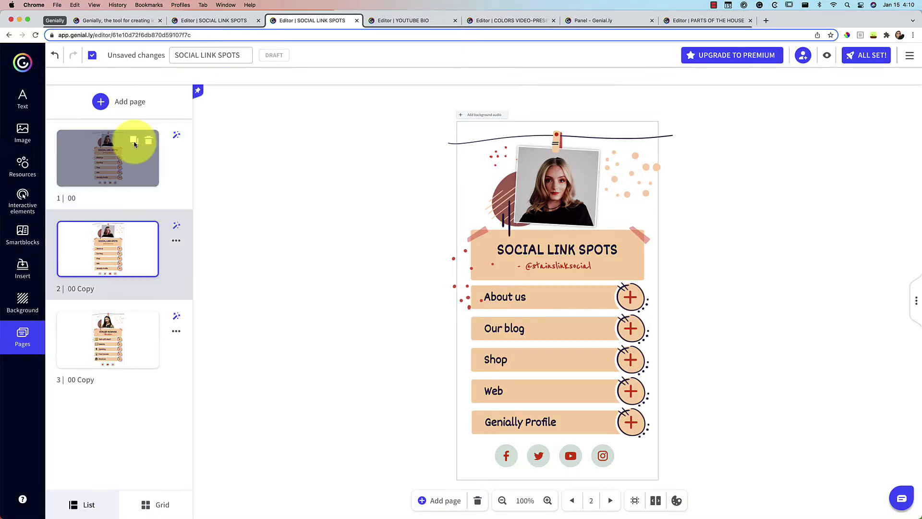
mouse_move(140, 259)
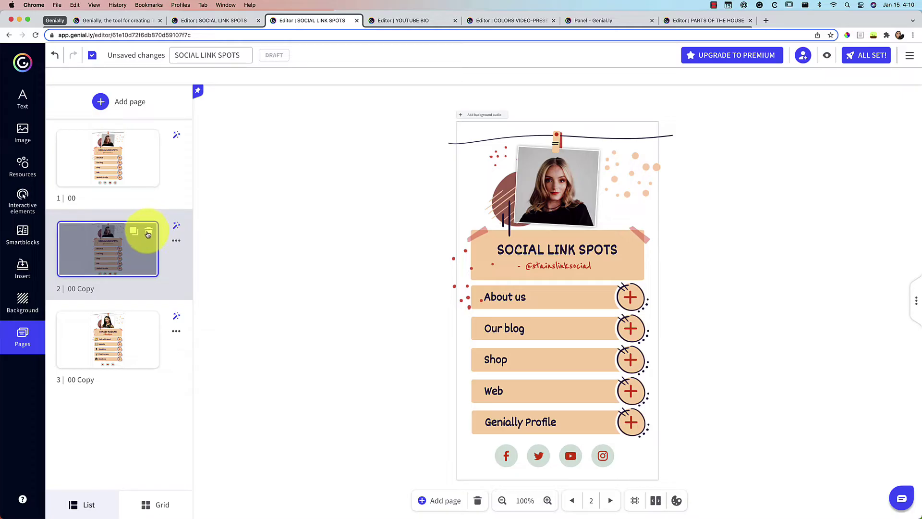
click(176, 228)
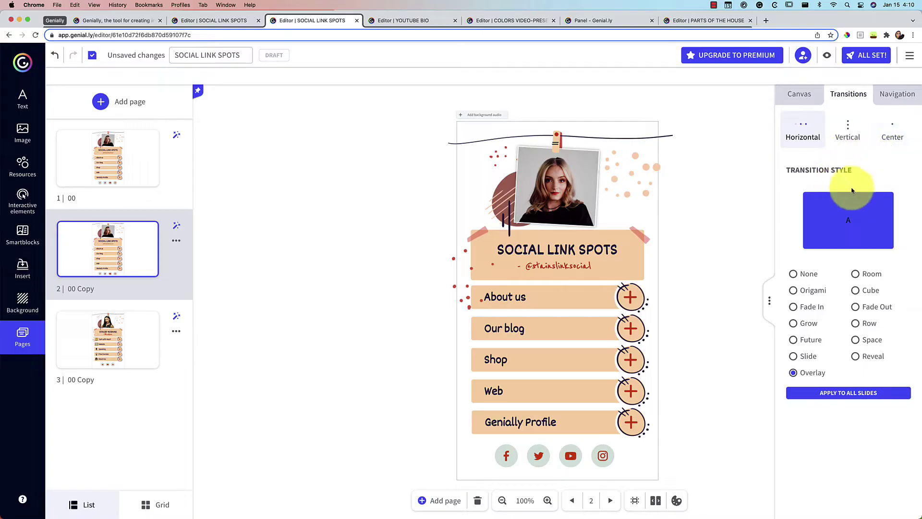
click(770, 301)
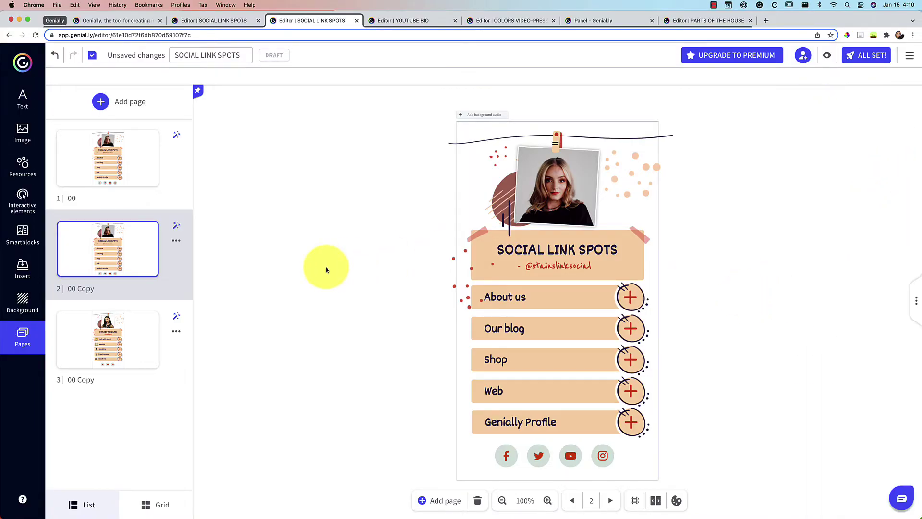
click(146, 233)
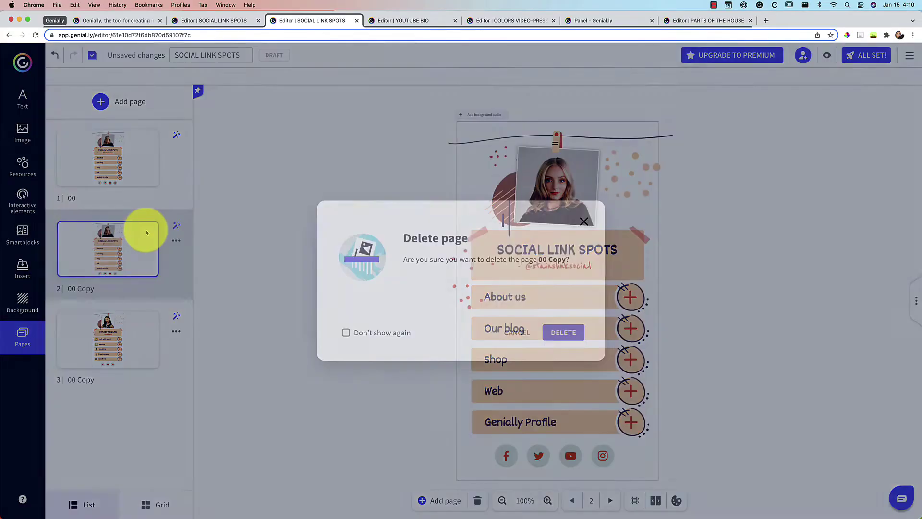
click(562, 332)
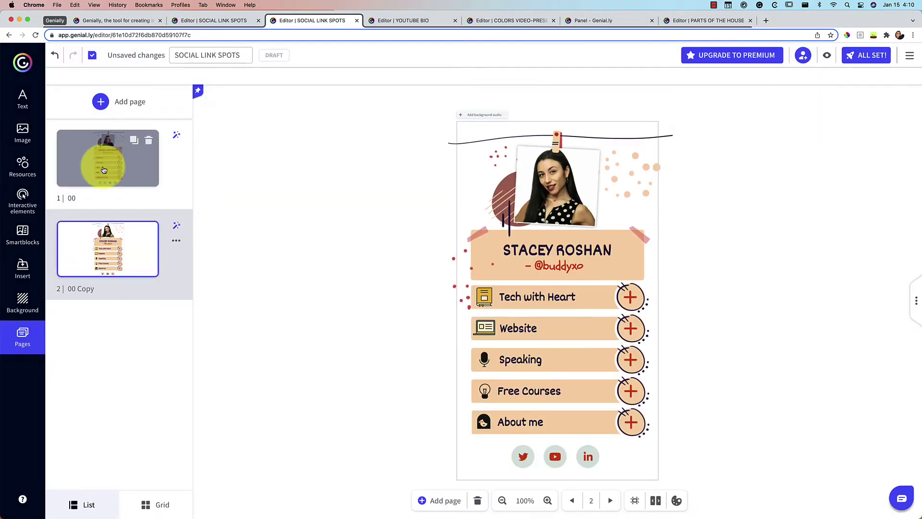
Step: Replace the portrait photo on the first page with an image uploaded from the computer
click(103, 170)
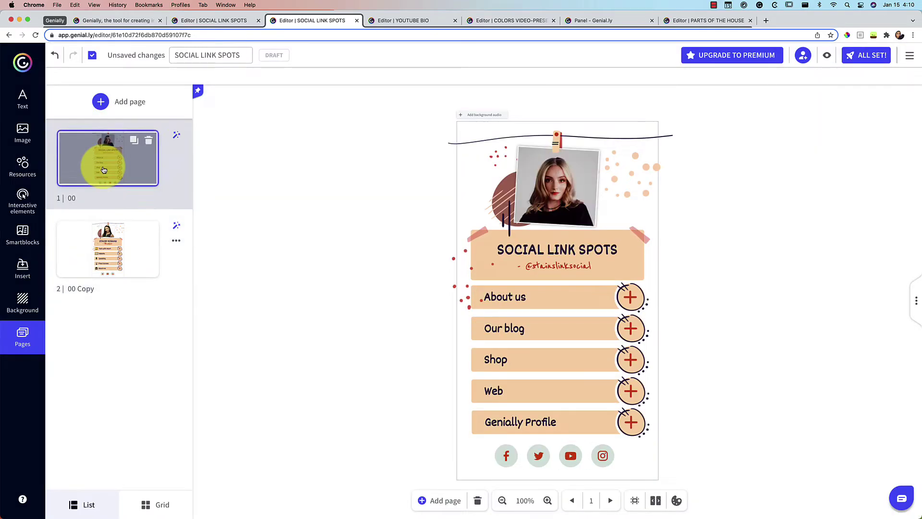
click(536, 176)
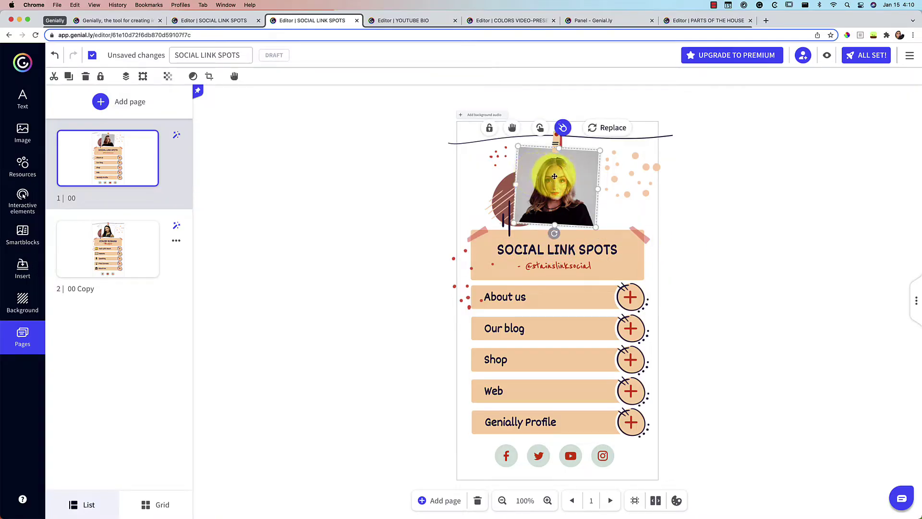
click(614, 128)
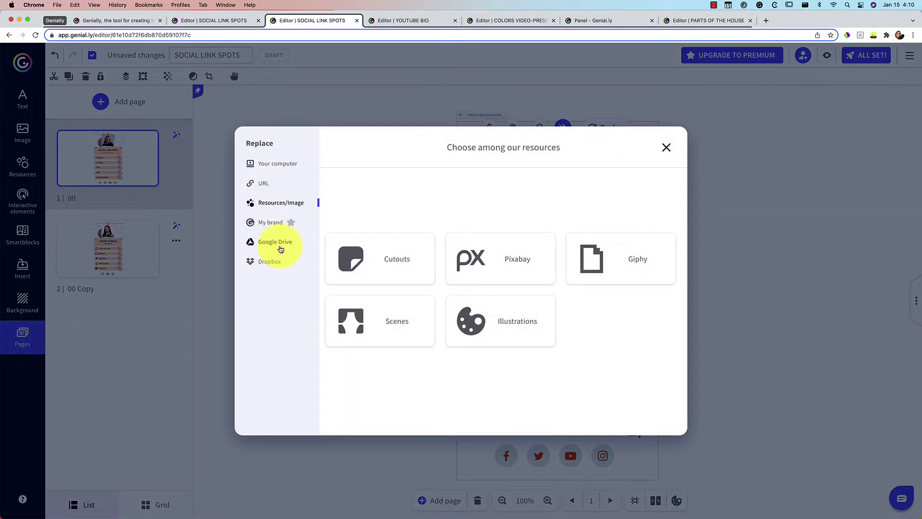
click(286, 165)
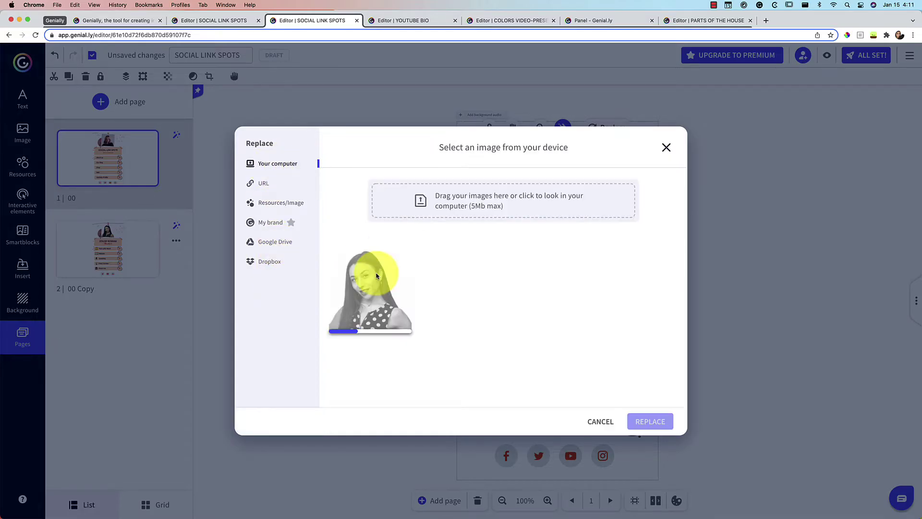
click(356, 301)
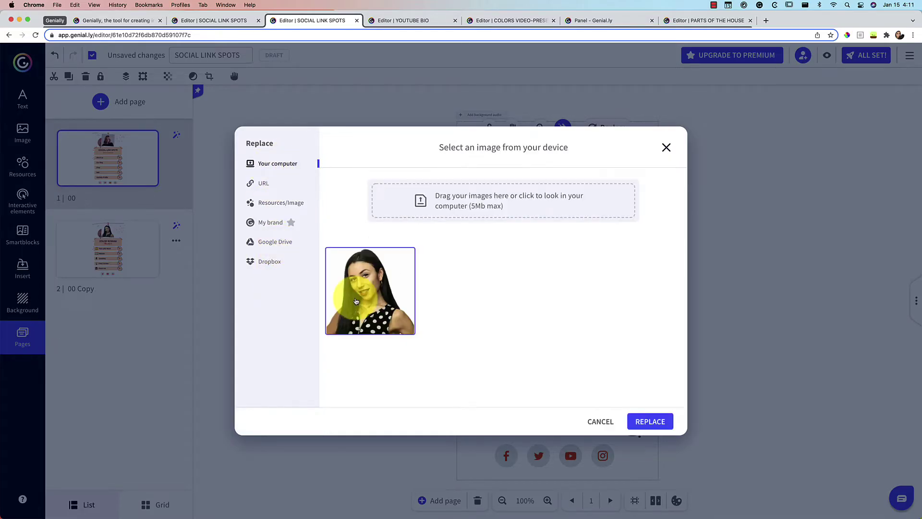
click(646, 422)
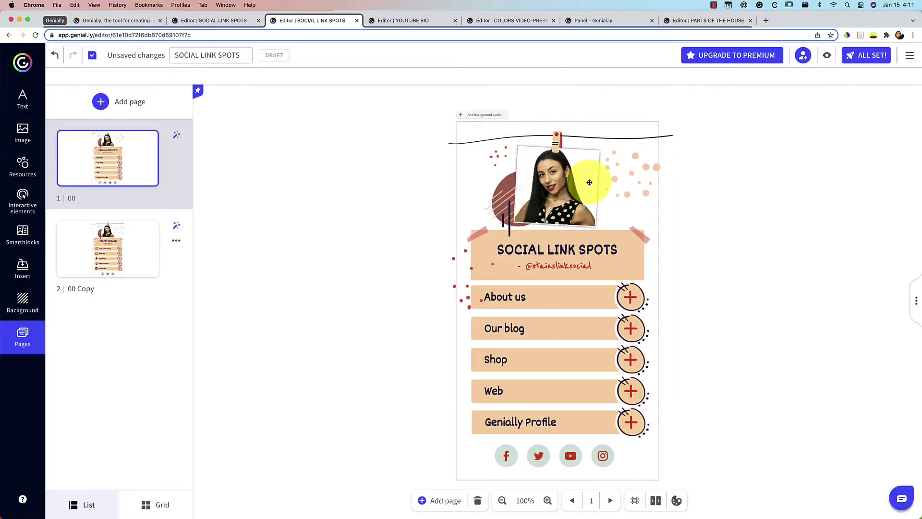
Step: Try a tighter crop of the portrait photo, undo it, and reopen and exit crop mode
double_click(590, 185)
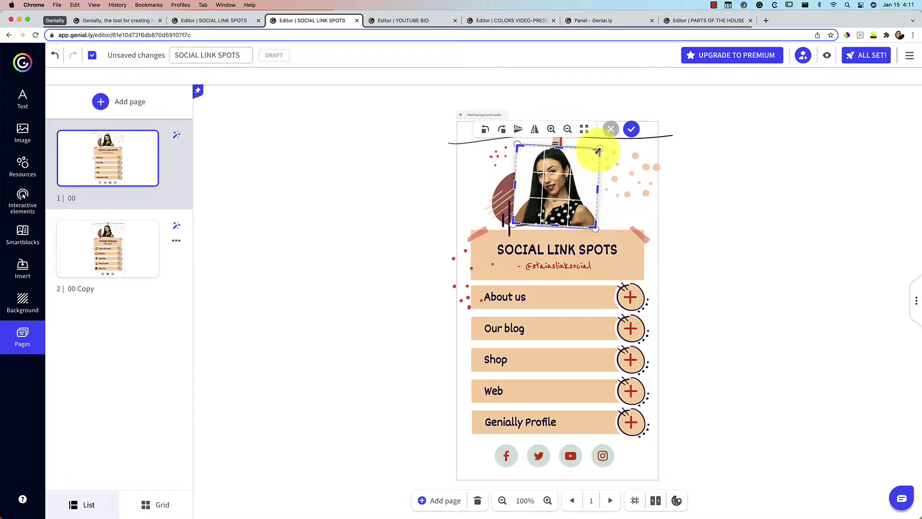
drag(598, 151, 581, 166)
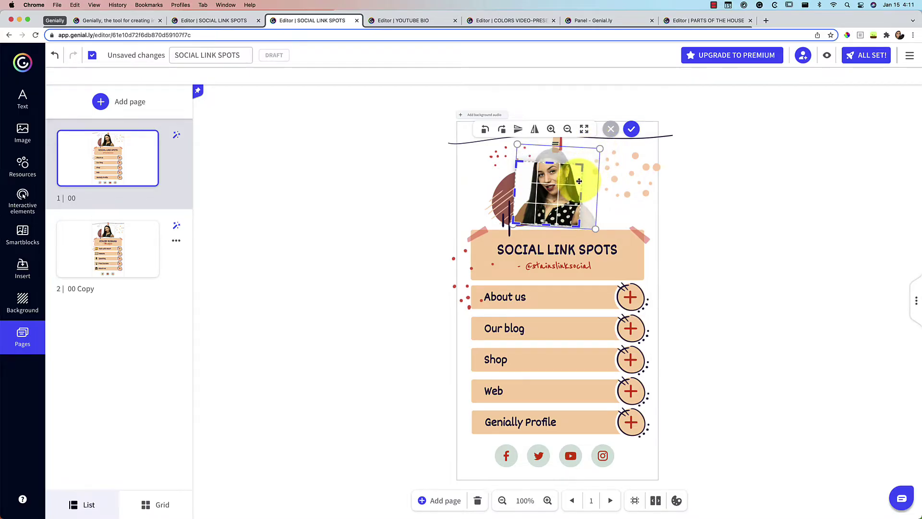
key(Return)
key(super+z)
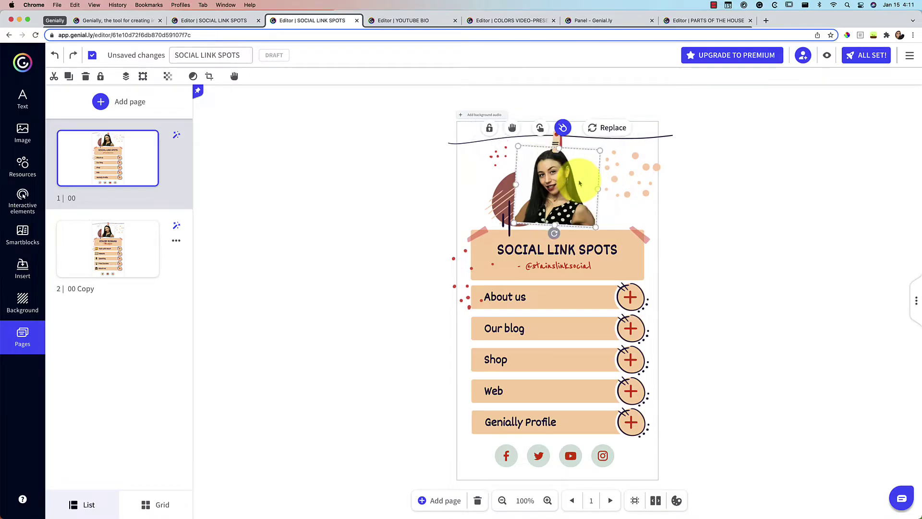
double_click(566, 161)
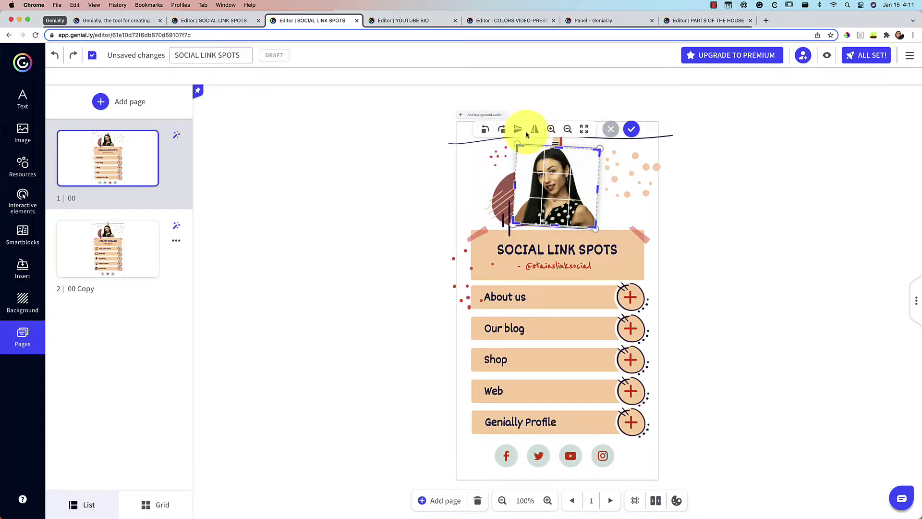
click(632, 129)
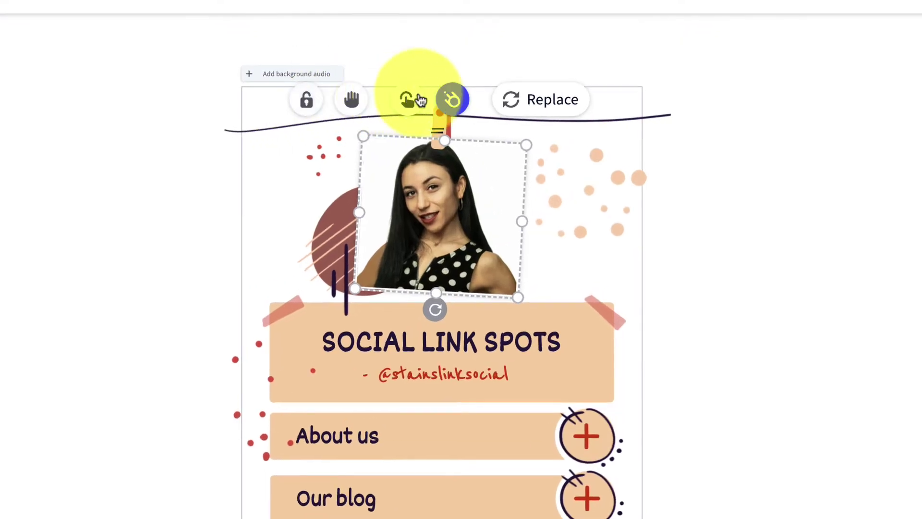
Step: Lock the portrait photo in place, try selecting it while locked, and unlock it again
click(307, 101)
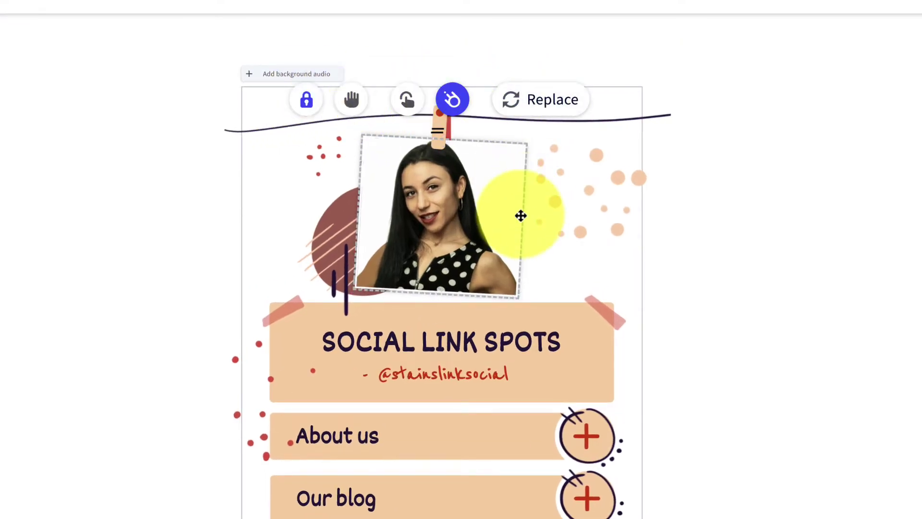
click(521, 212)
click(434, 211)
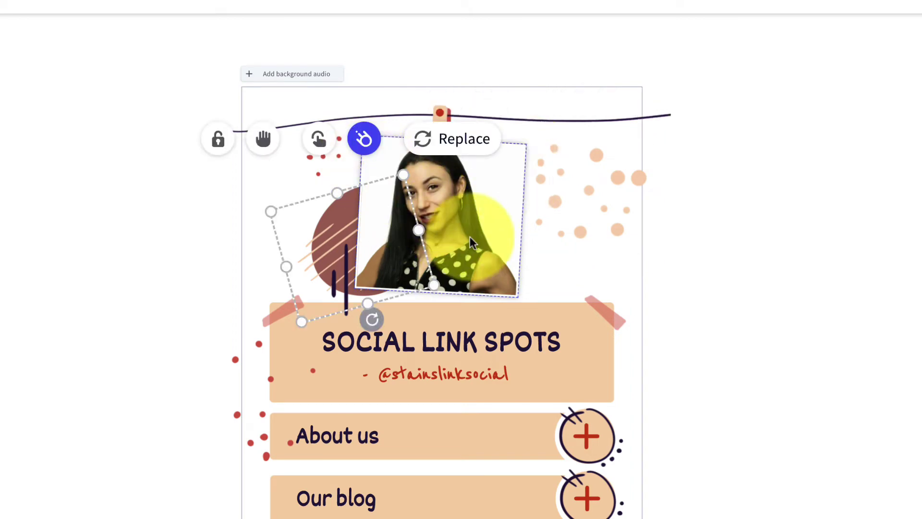
click(480, 209)
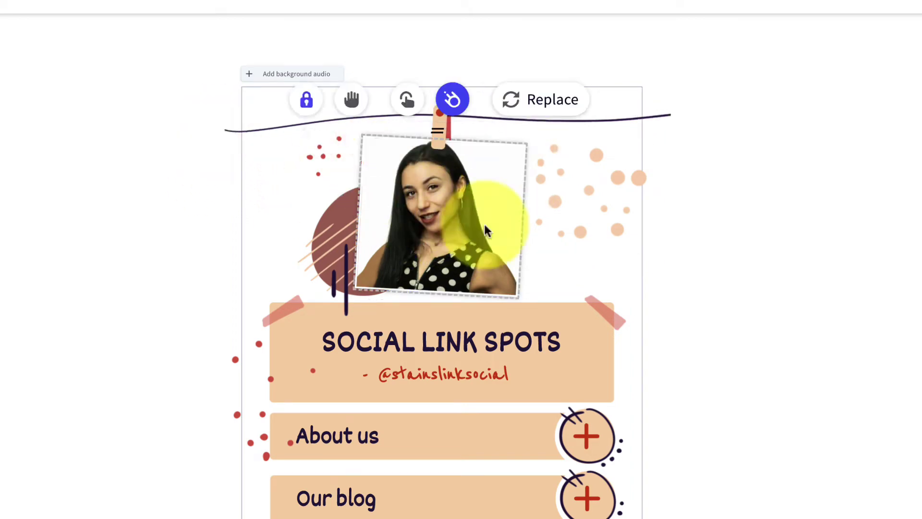
click(307, 102)
mouse_move(411, 185)
mouse_down()
mouse_move(360, 195)
mouse_move(504, 186)
mouse_move(413, 185)
mouse_up()
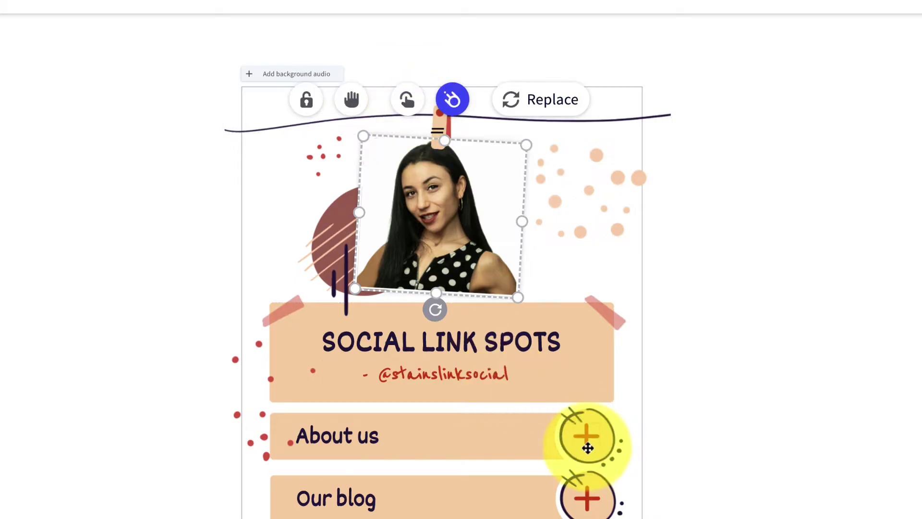
Step: Select the About us text, its plus icon and the portrait photo in turn to find each element's interactivity option
click(358, 436)
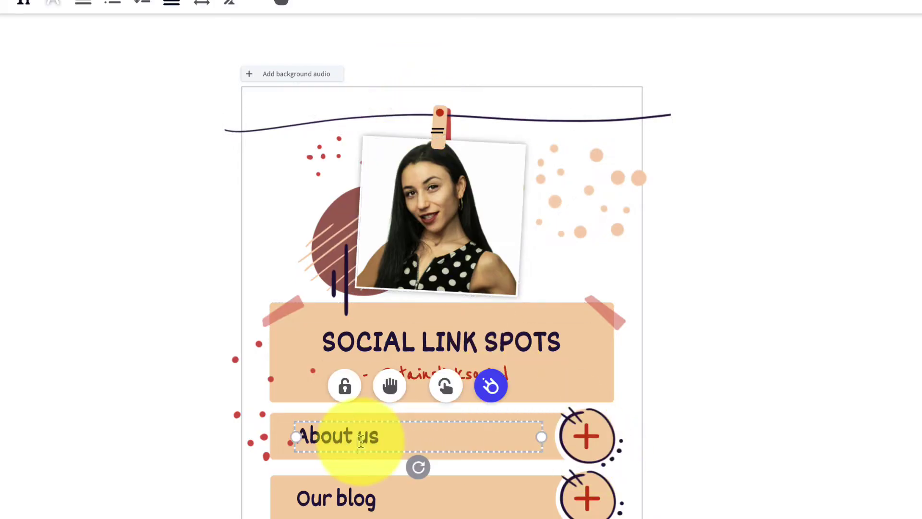
click(592, 435)
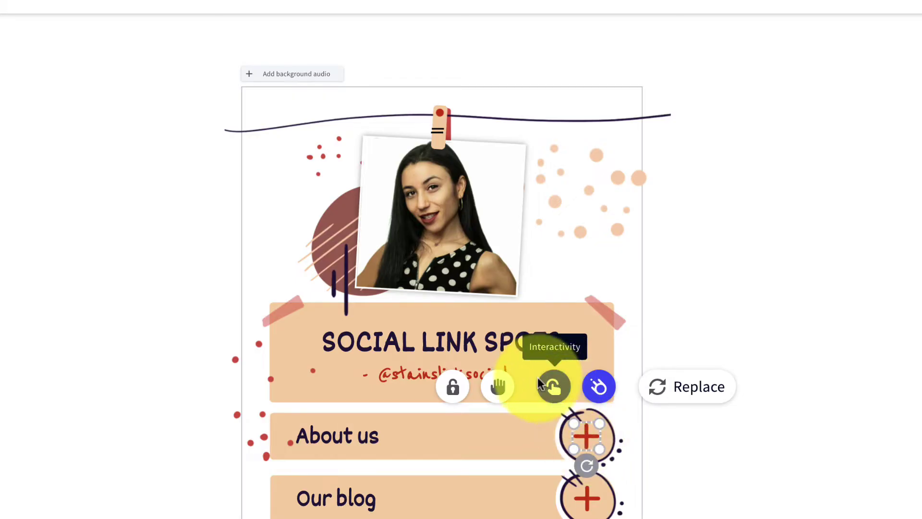
click(437, 224)
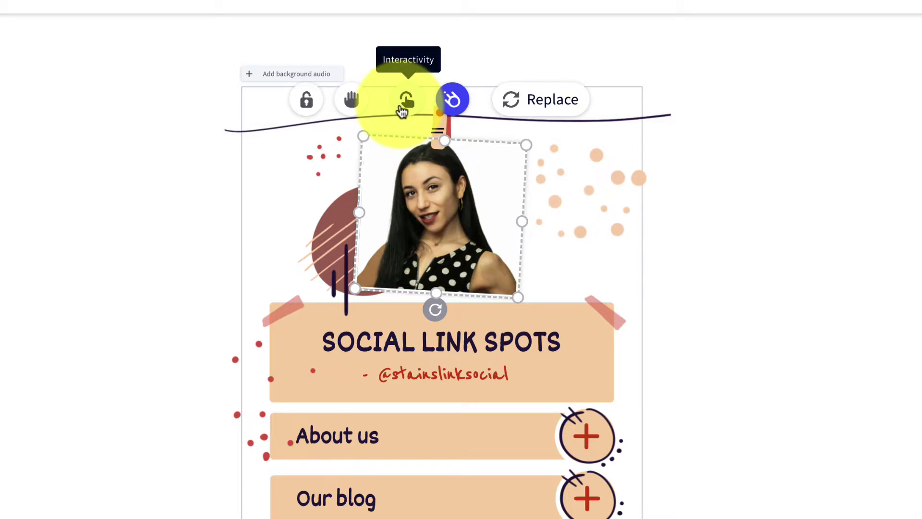
Step: Open the interactivity settings of the About us plus icon and review the Link and Go to page options
click(588, 445)
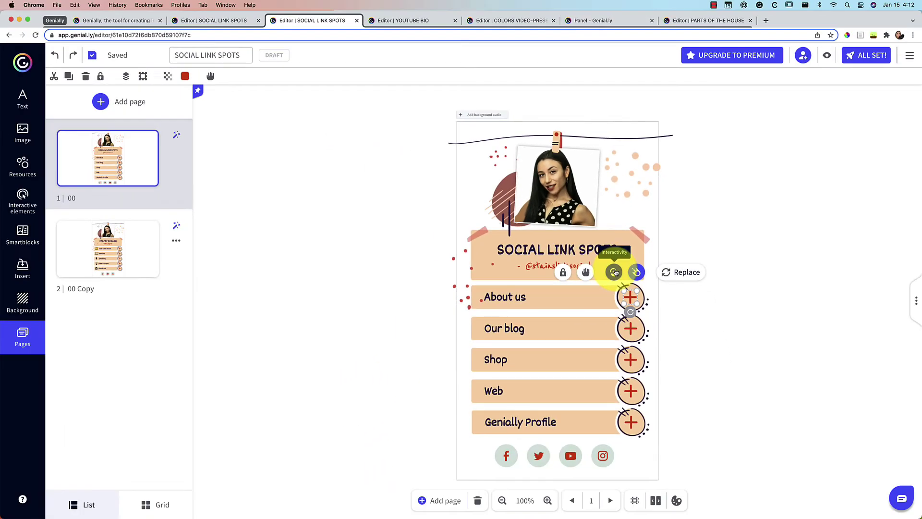
click(614, 272)
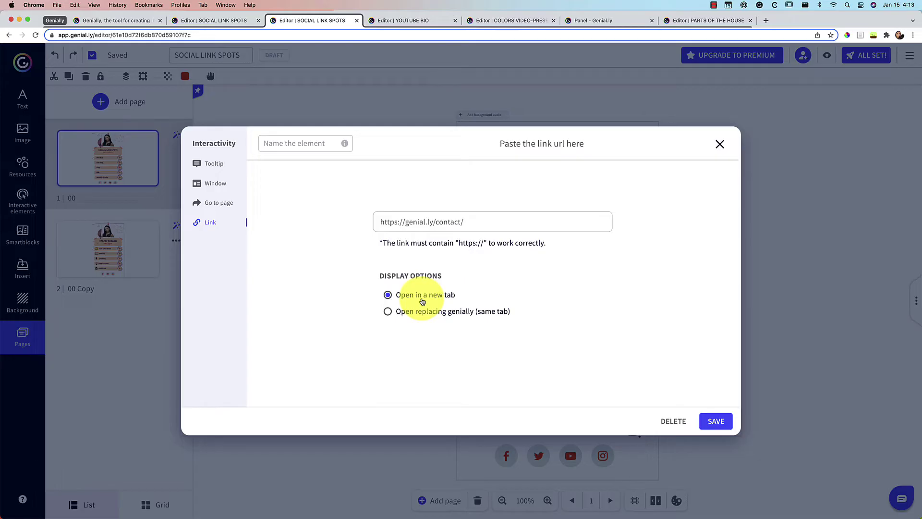
click(210, 206)
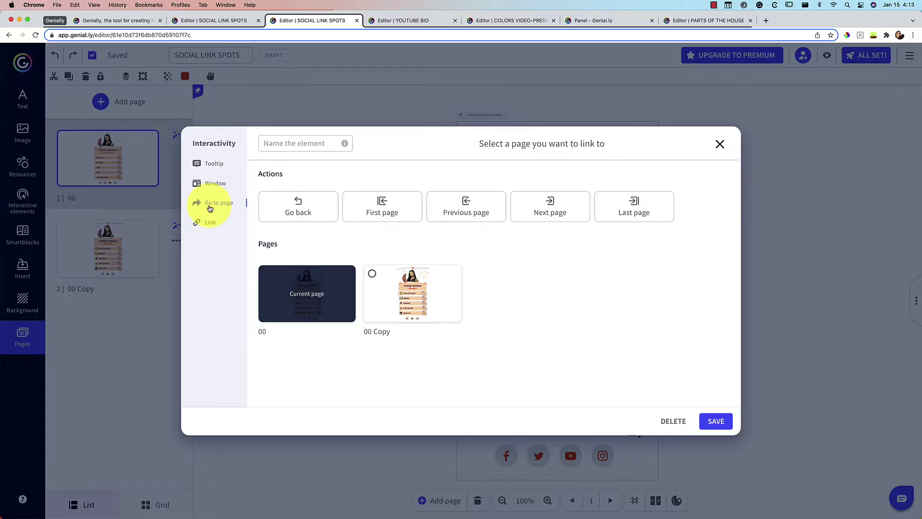
Step: Write a bold "Learn more about this element" line and an unbolded "Here are some more details" line in the plus icon's Window interactivity
click(214, 184)
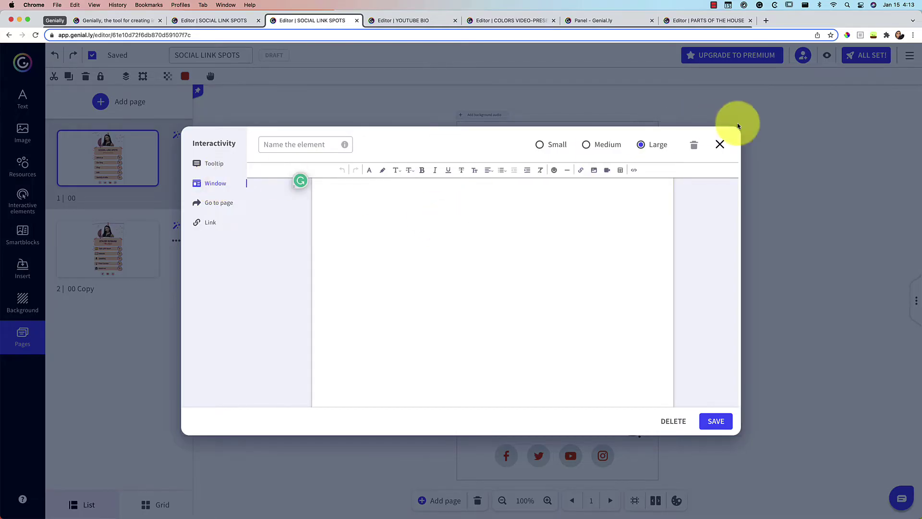
click(422, 170)
click(418, 208)
key(Return)
text(Here are some more details)
drag(389, 194, 315, 194)
click(422, 170)
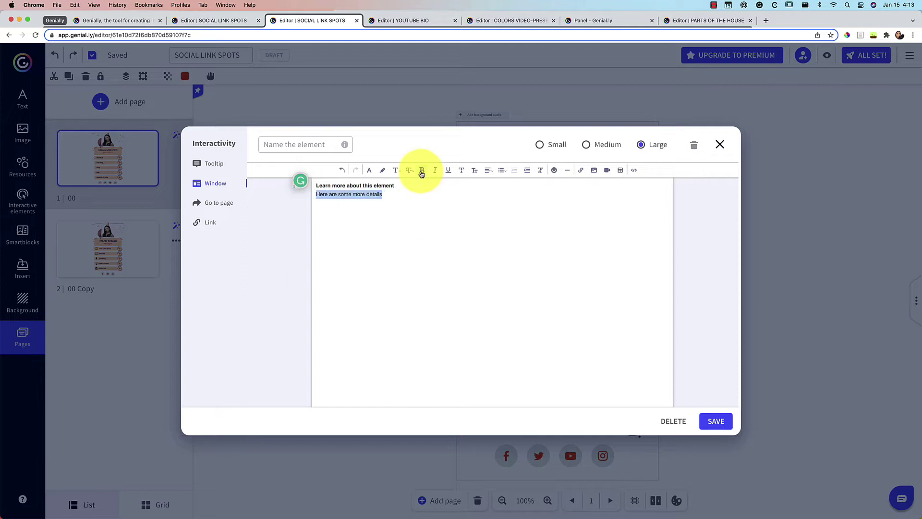
Step: Enlarge the window's first text line, set the window size to Medium, and save the interactivity
triple_click(341, 185)
click(409, 170)
click(413, 224)
click(613, 144)
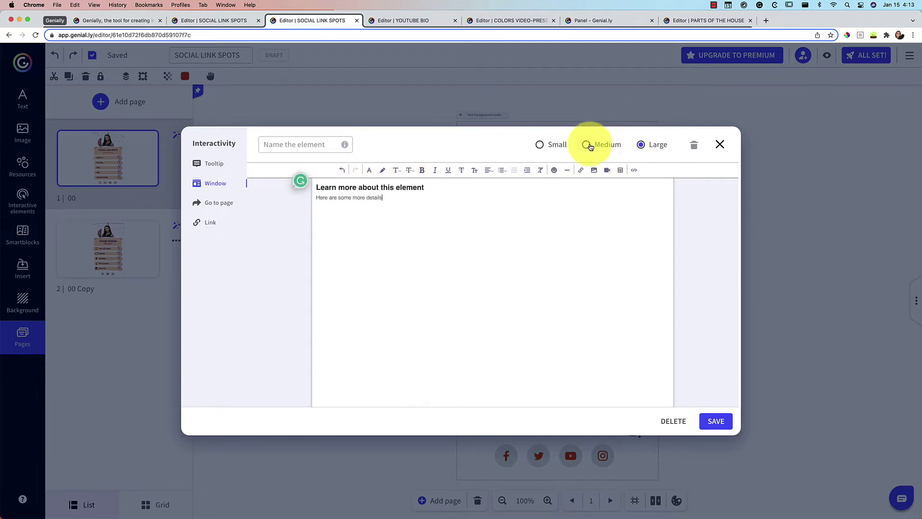
click(723, 422)
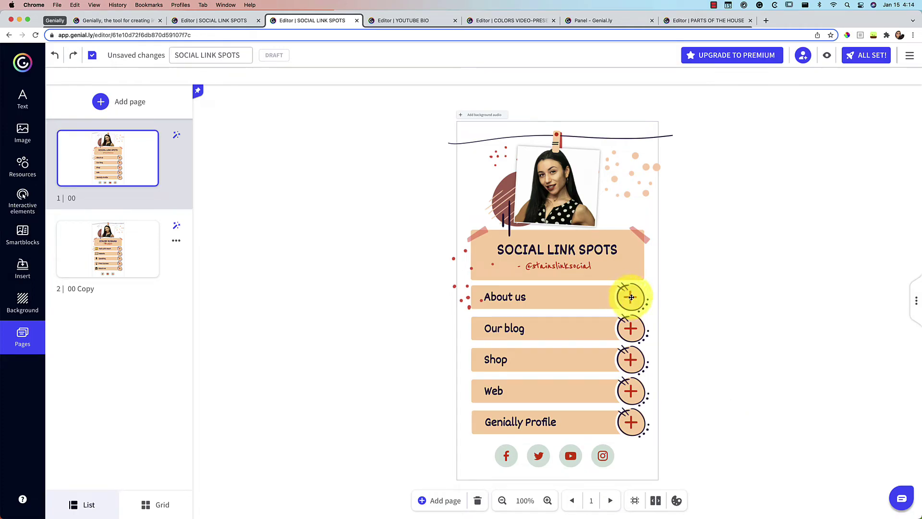
Step: Preview the page, test the pop-up window of the About us plus icon, and return to editing
click(629, 298)
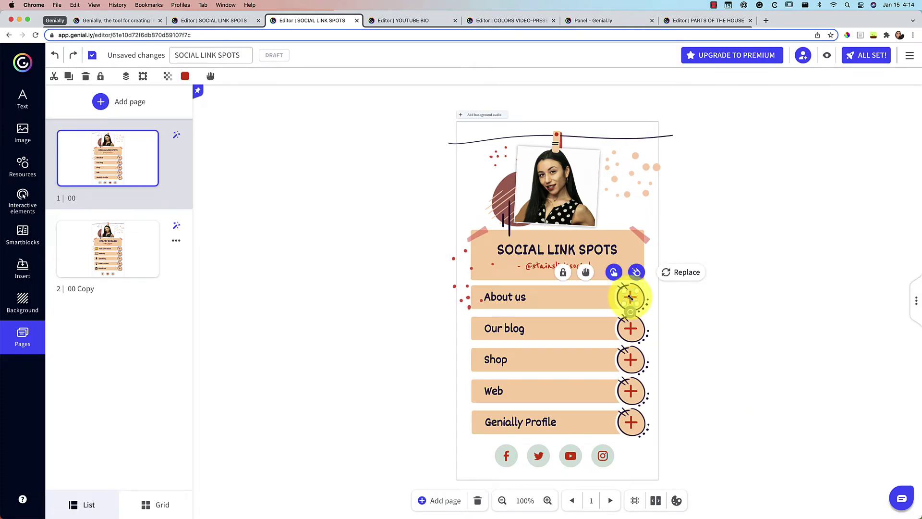
click(827, 58)
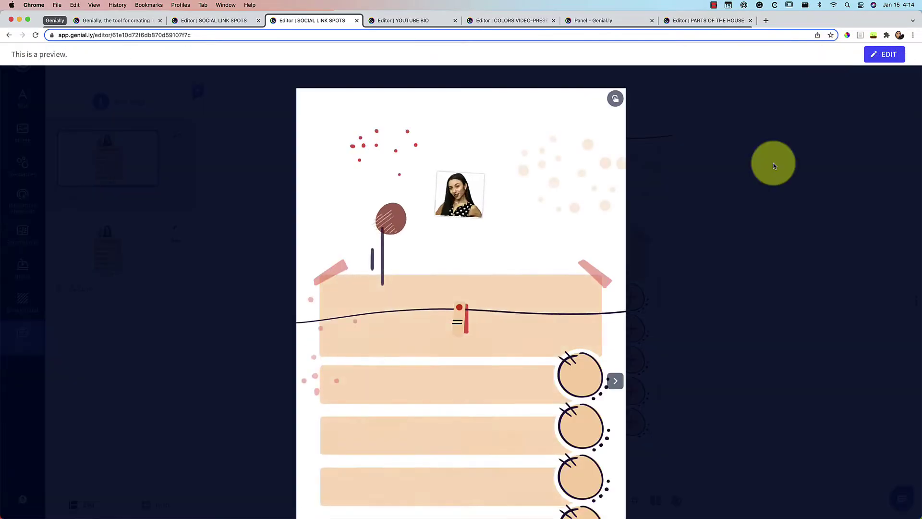
click(580, 378)
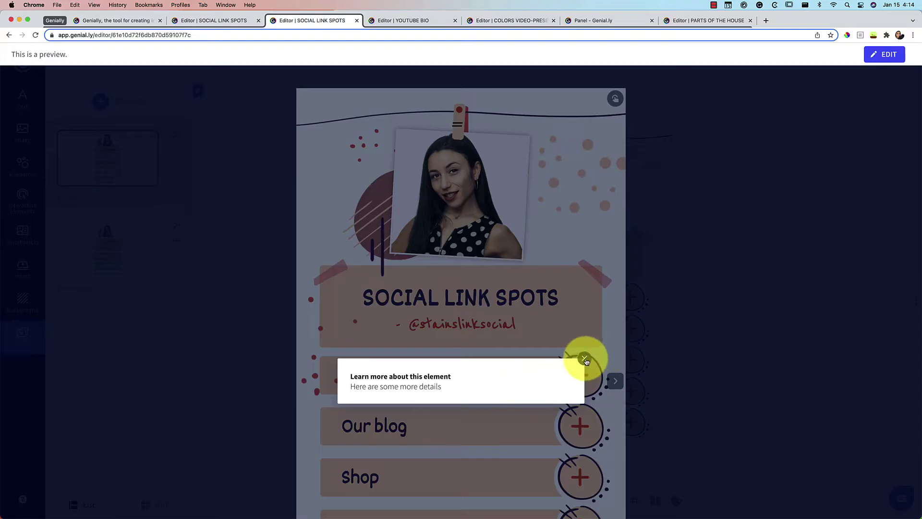
click(584, 359)
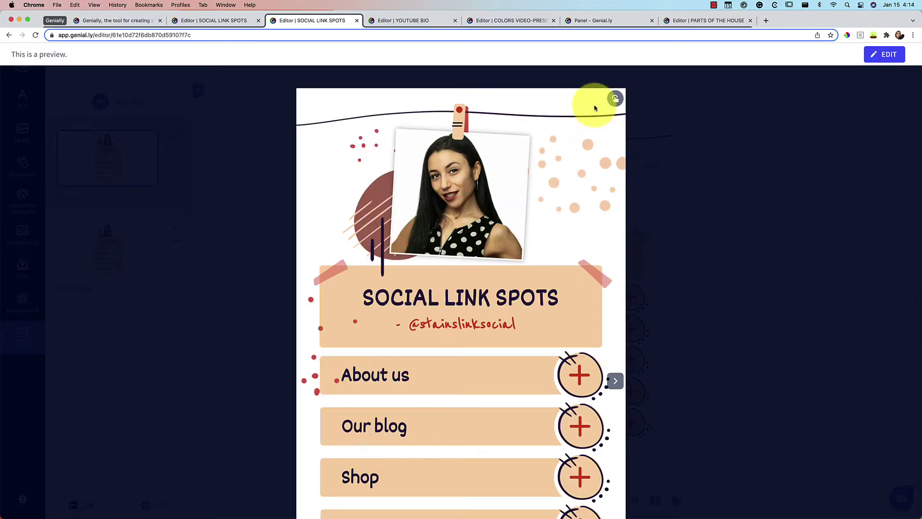
click(877, 53)
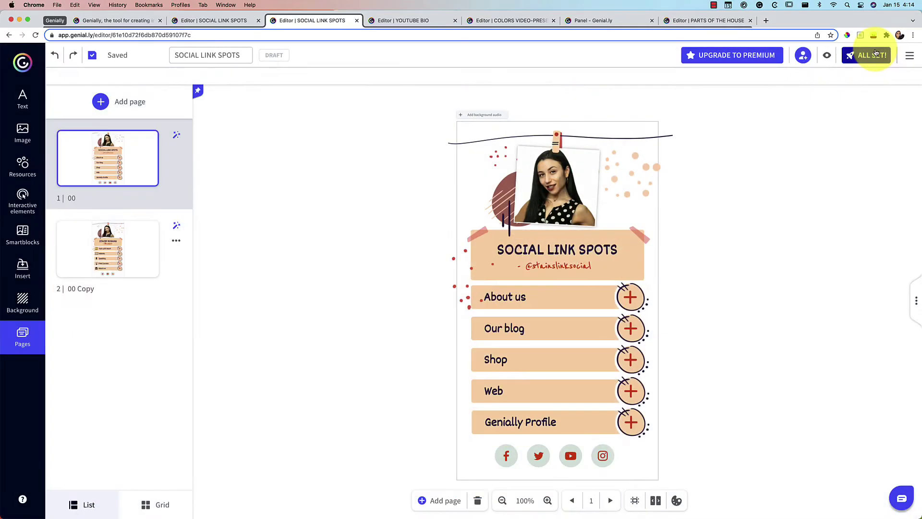
Step: Change the About us plus icon's interactivity from Window to Tooltip, keeping the same text, and save it
click(628, 297)
click(613, 272)
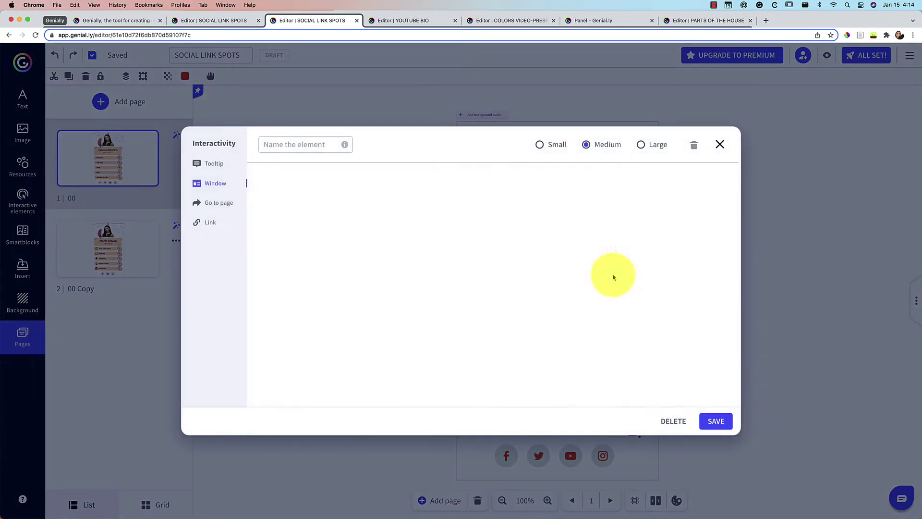
click(212, 165)
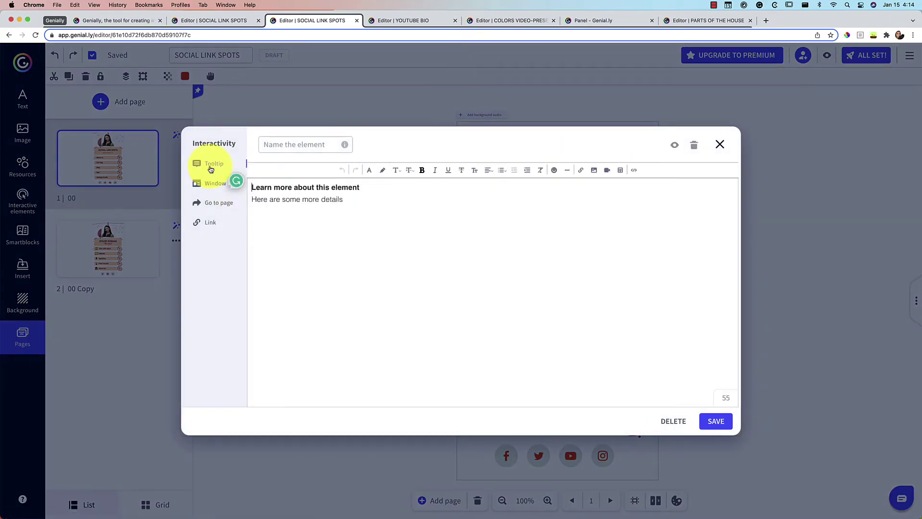
click(210, 185)
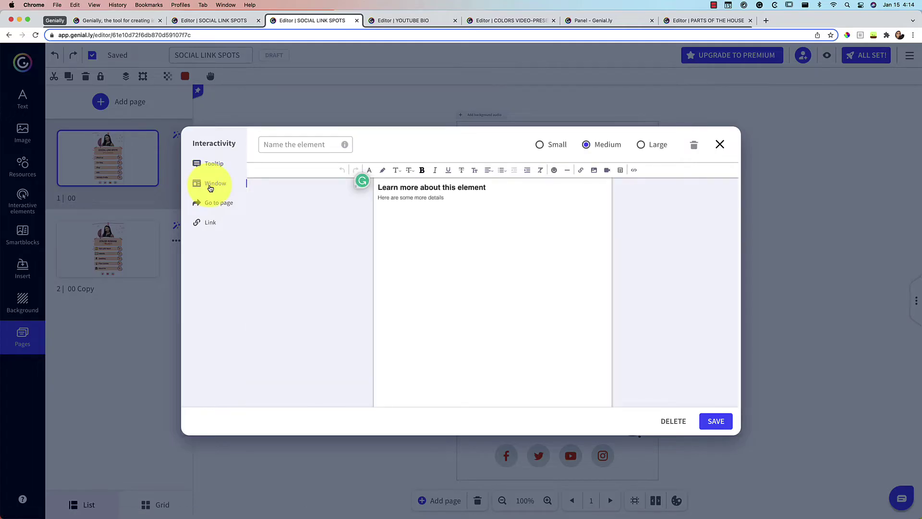
click(210, 164)
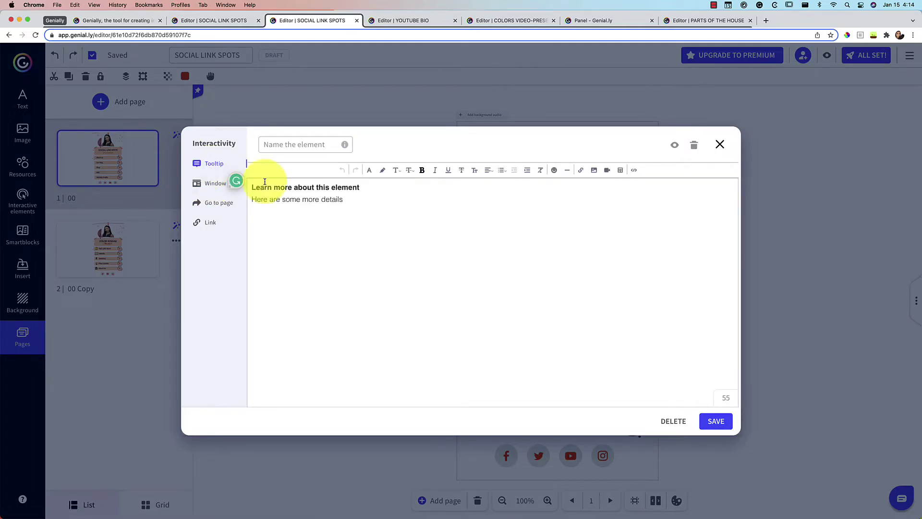
click(367, 220)
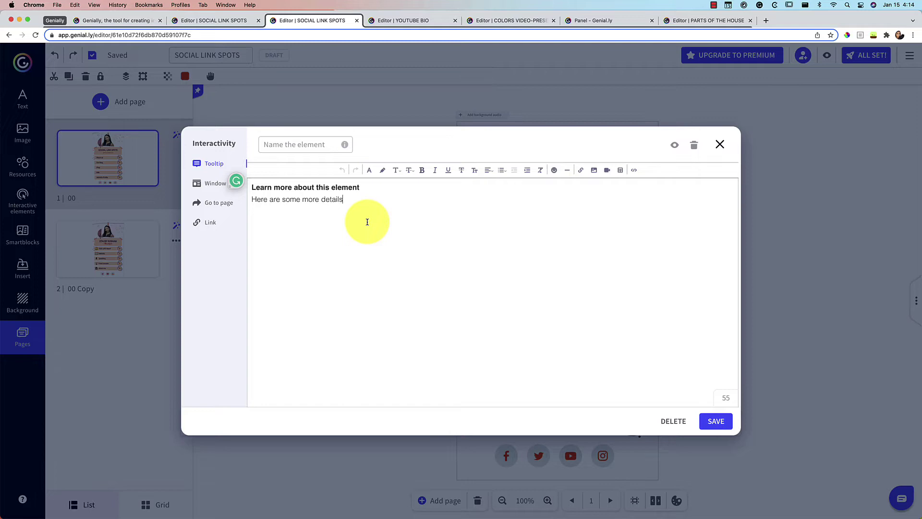
click(716, 421)
Step: Preview the About us plus icon's tooltip, and open the interactivity settings of the About us text in the editor
click(826, 56)
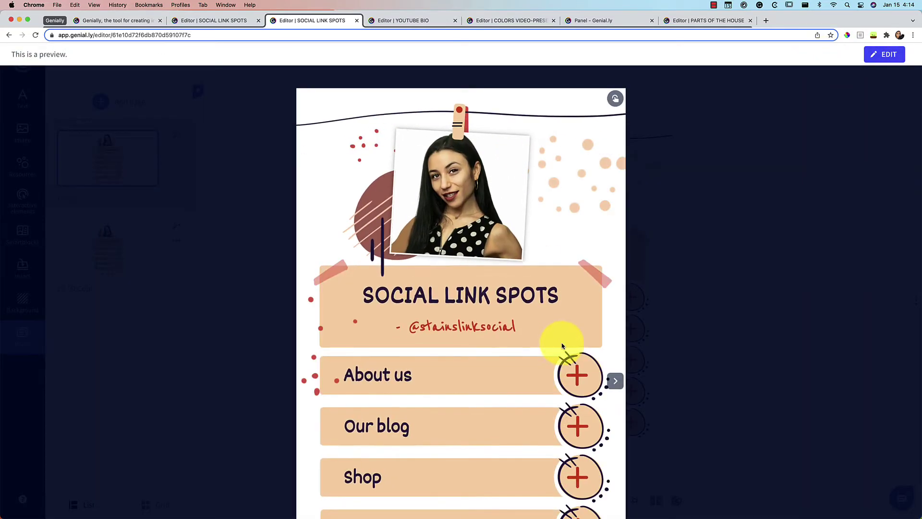
mouse_move(578, 377)
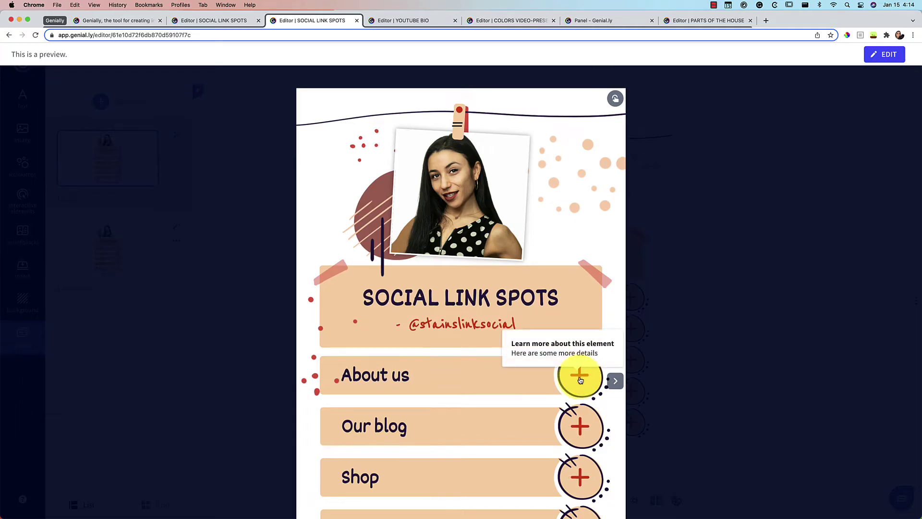
key(Escape)
double_click(518, 297)
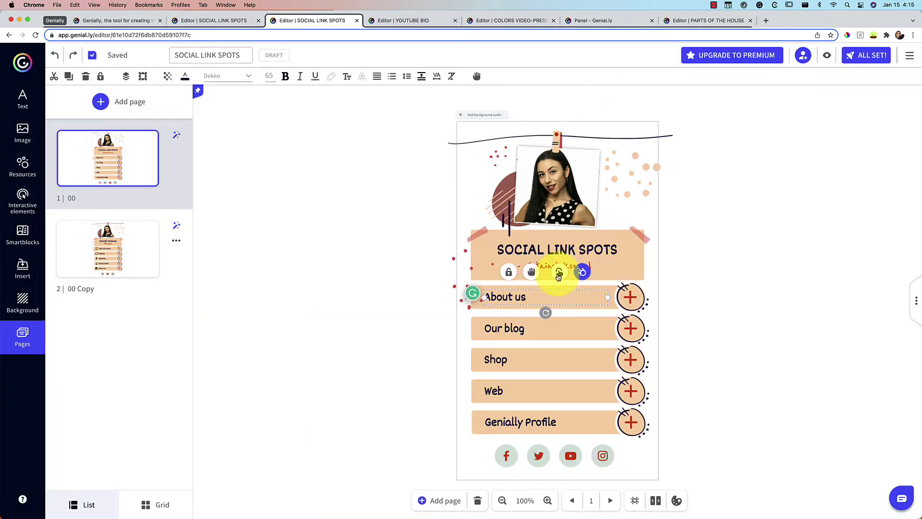
click(560, 272)
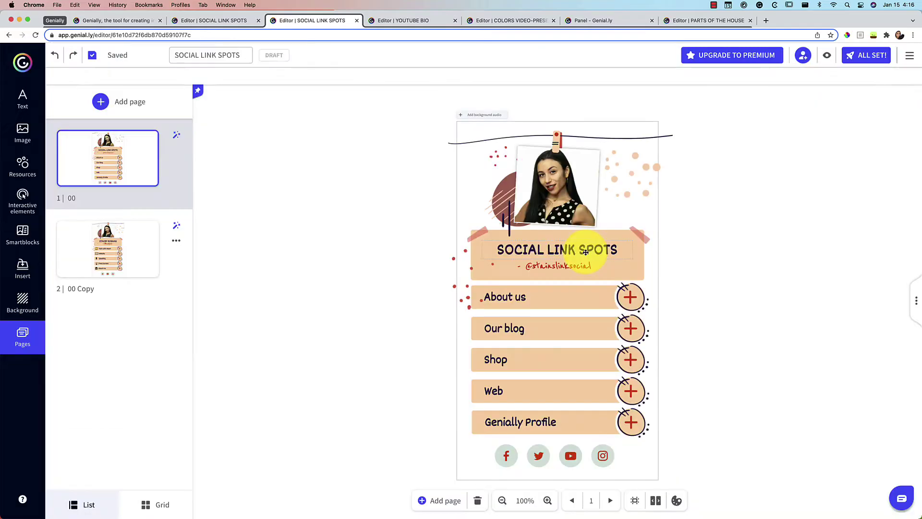
Step: Replace the SOCIAL LINK SPOTS title on the page with the owner's full name in capitals
click(586, 252)
double_click(585, 252)
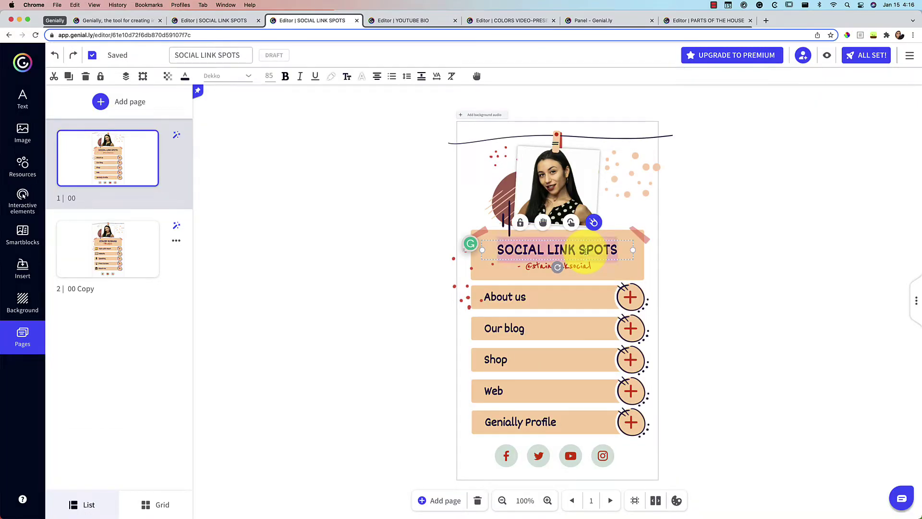
text(STACEY ROSHAN)
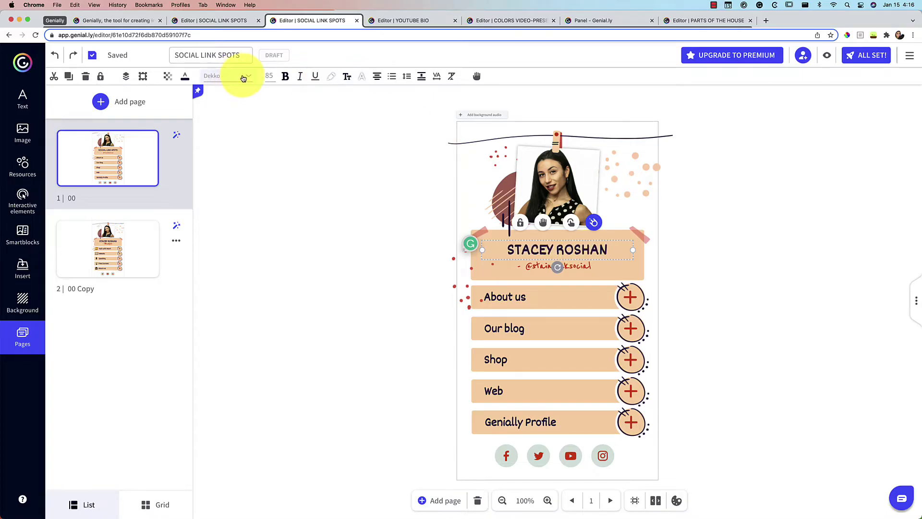
Step: Replace the sample handle below the title with the owner's social media handle, keeping the leading dash
click(535, 264)
double_click(545, 266)
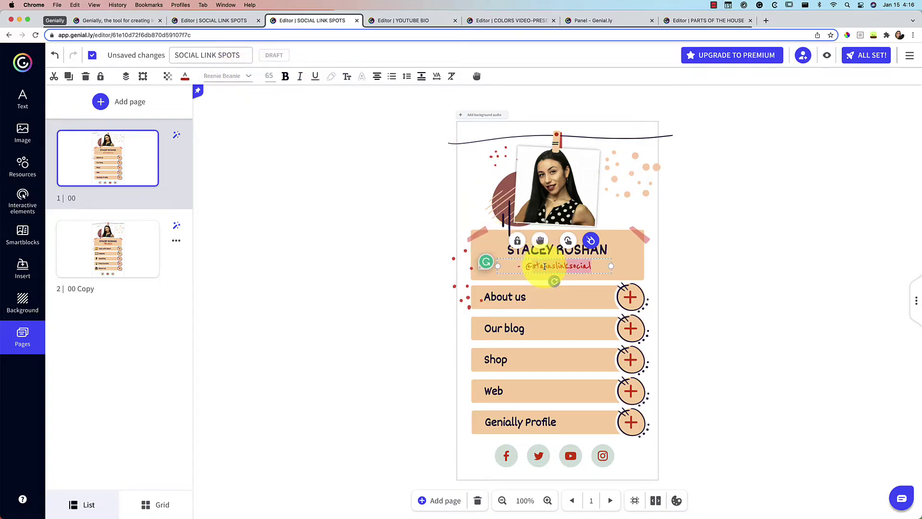
text(ou)
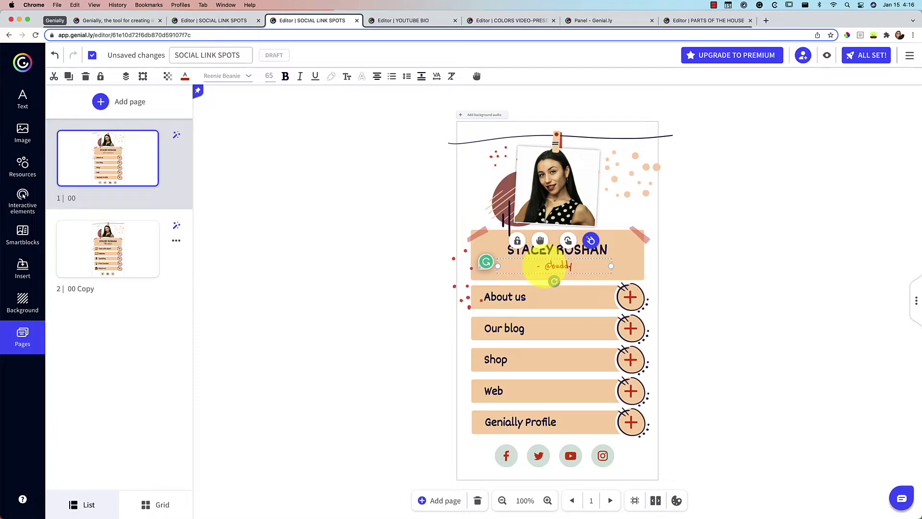
text(xo)
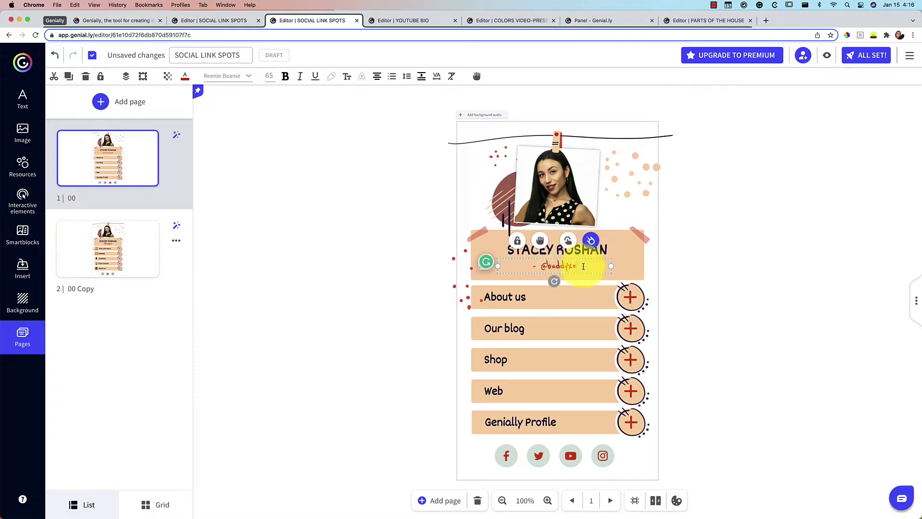
Step: Set the font of the handle below the title to Rancho
drag(583, 266, 542, 264)
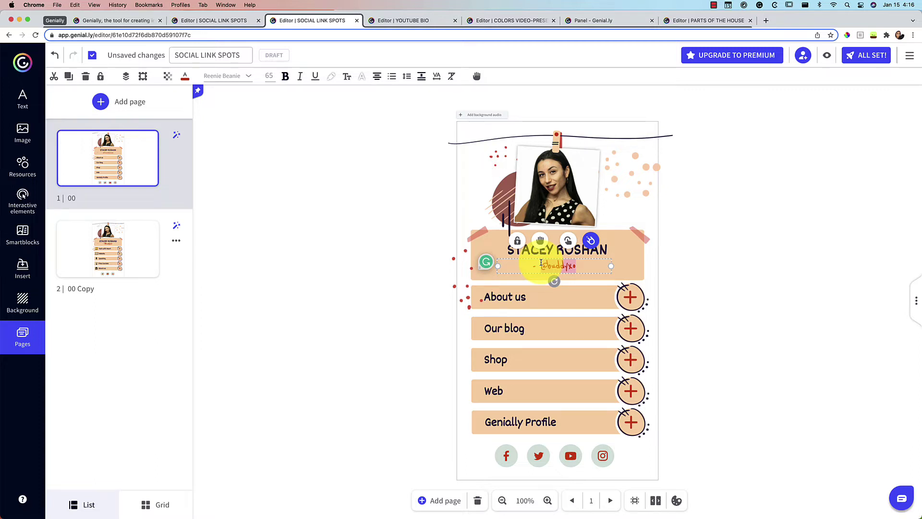
click(247, 80)
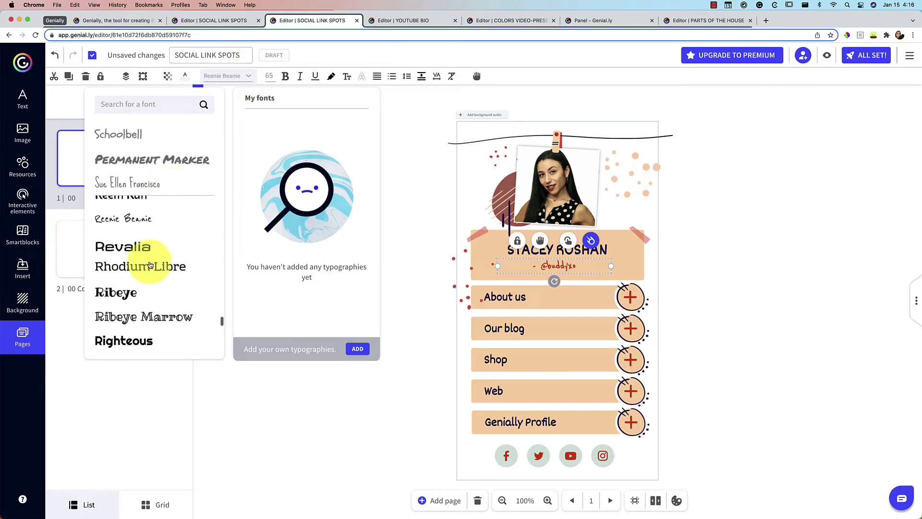
scroll(148, 249, up, 5)
scroll(150, 265, up, 4)
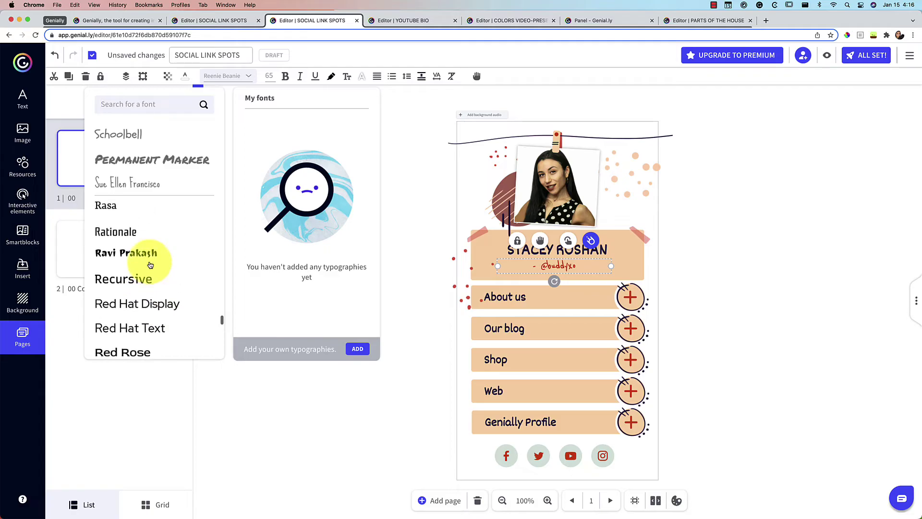
click(109, 264)
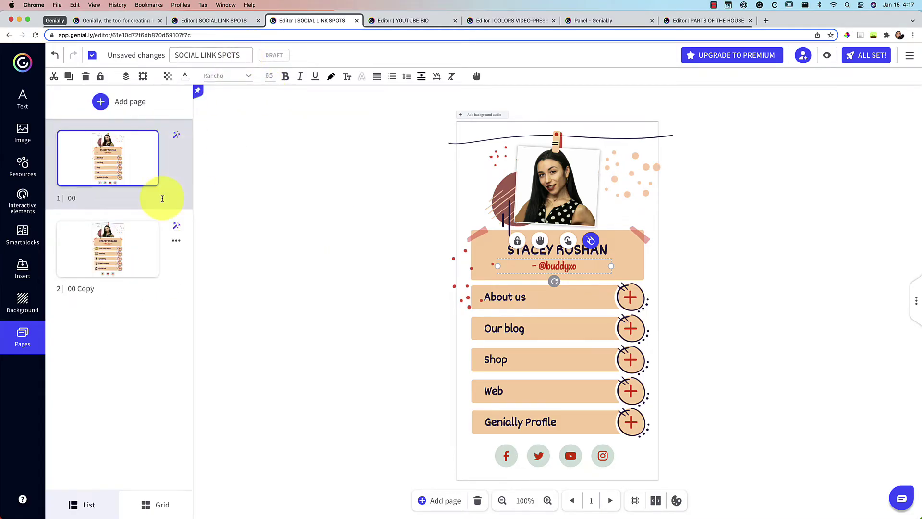
Step: Check the handle's font on the second page, and set the first page's handle to Schoolbell to match
click(137, 253)
click(567, 265)
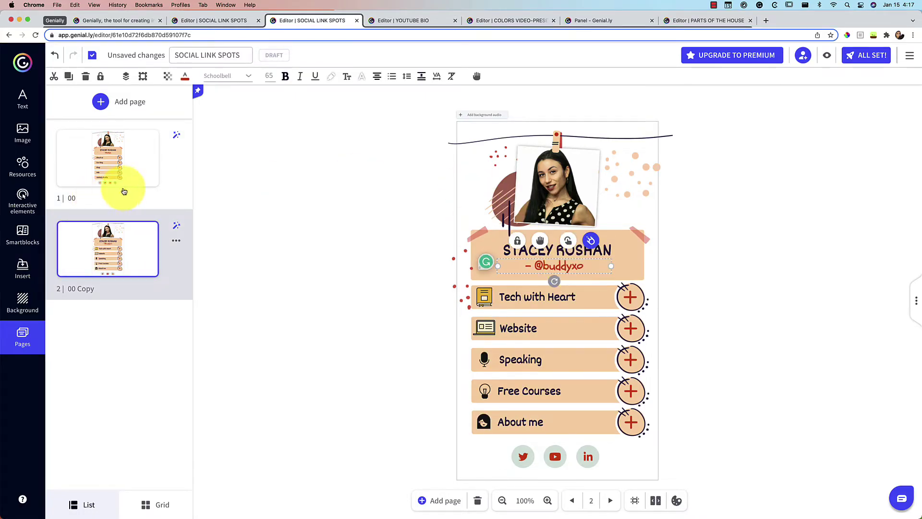
click(128, 168)
click(550, 278)
click(247, 76)
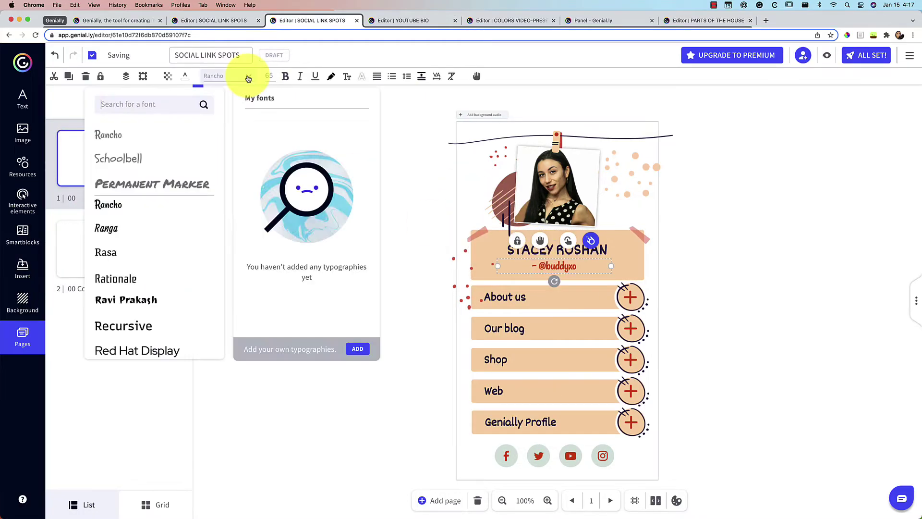
scroll(156, 267, down, 5)
key(Escape)
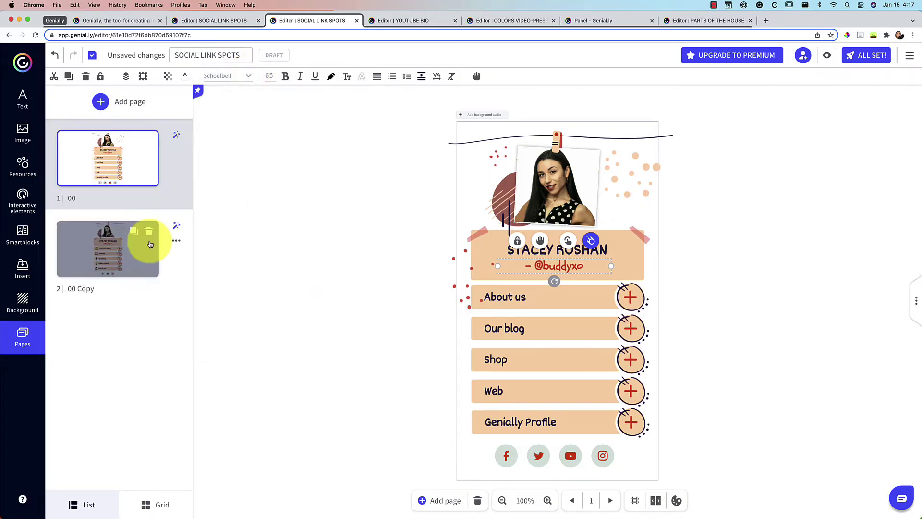
Step: Slightly increase the font size of the owner's name title on the first page
click(557, 254)
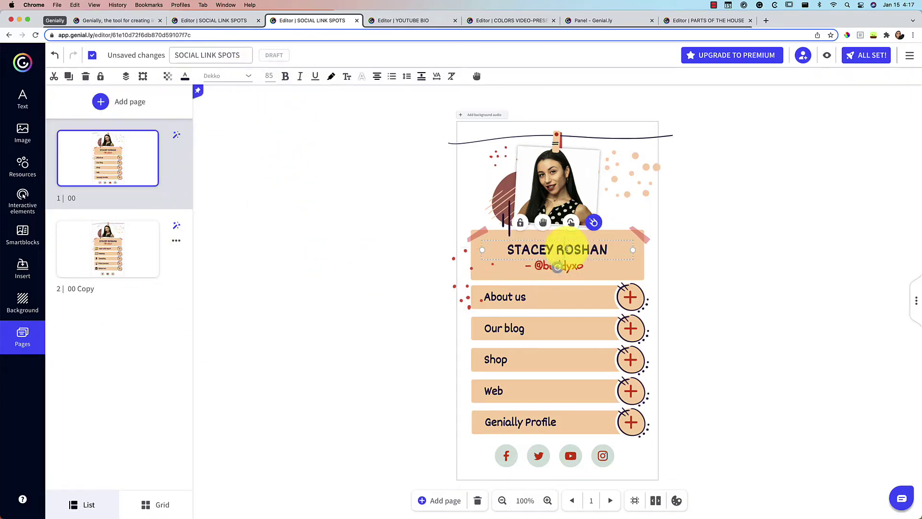
double_click(568, 249)
click(268, 78)
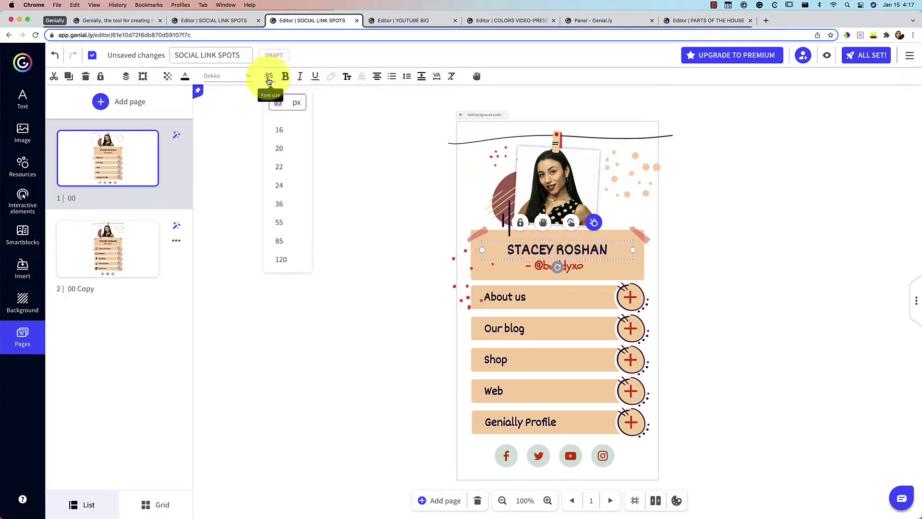
click(269, 81)
click(269, 79)
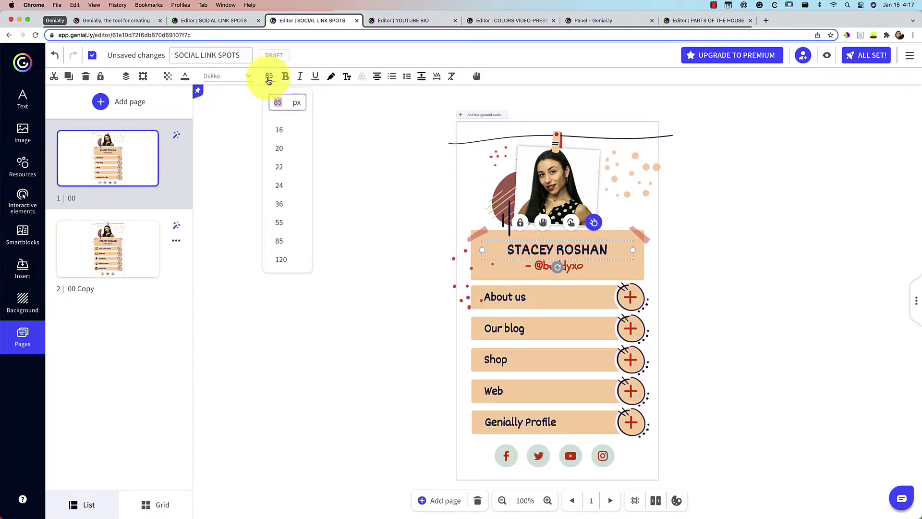
click(370, 237)
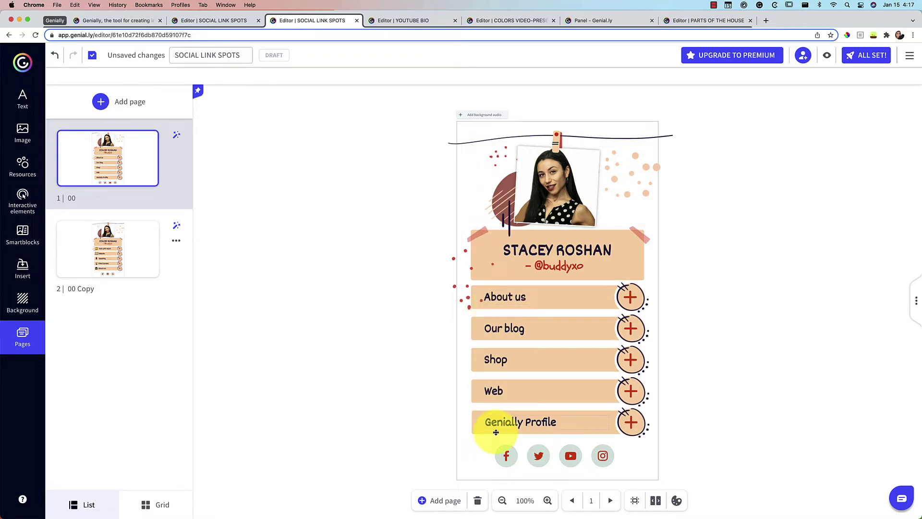
Step: Replace the About us label with Tech with Heart
click(513, 299)
text(Tech with Heart)
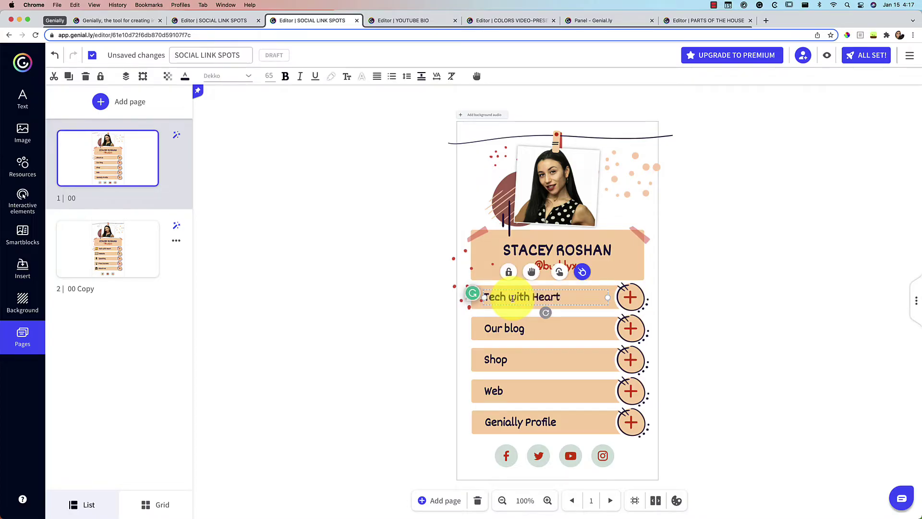
click(495, 297)
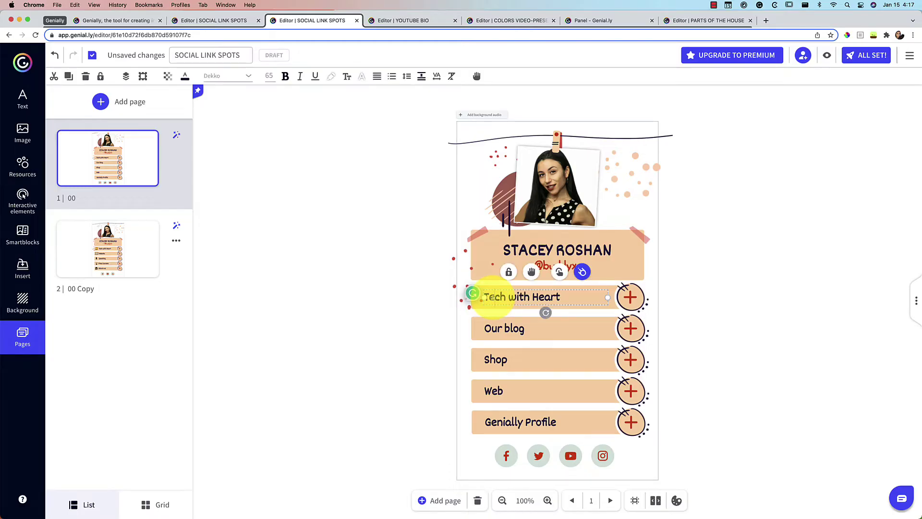
Step: Browse the replacement buttons for the plus icon beside Tech with Heart, and close the collection without choosing one
click(631, 298)
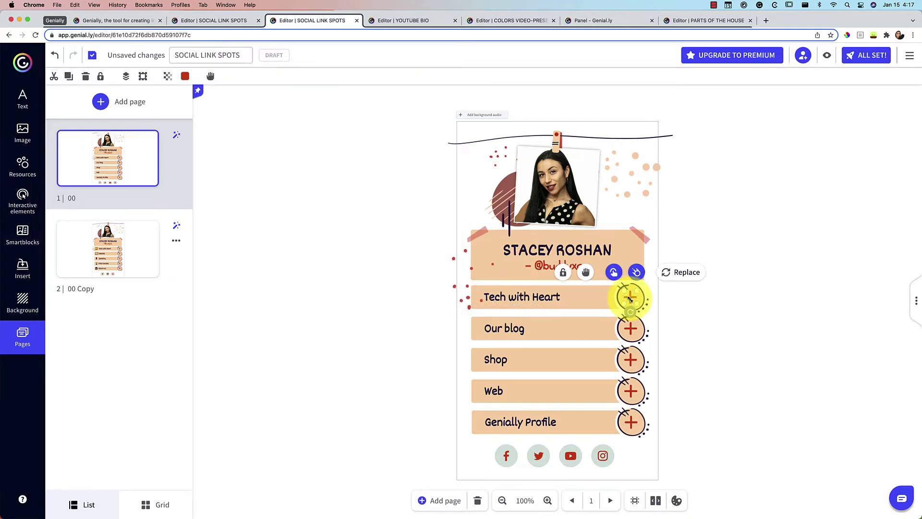
click(689, 277)
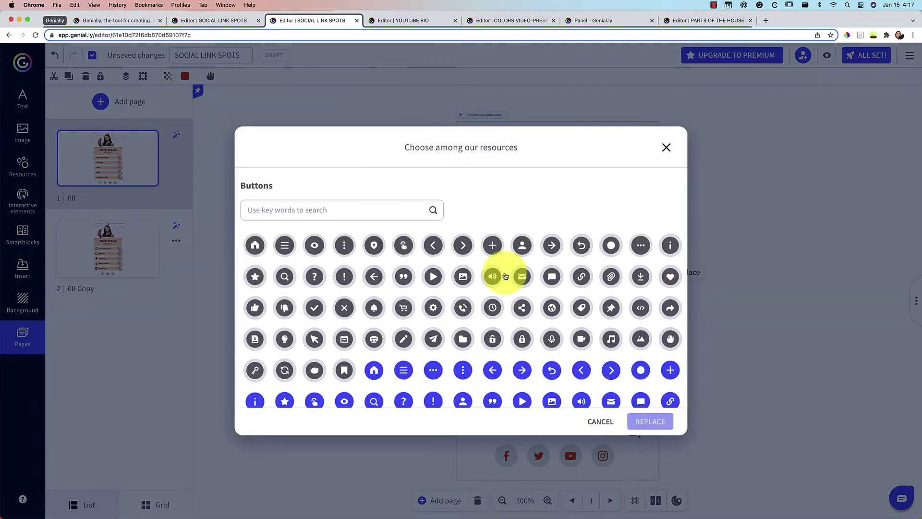
scroll(504, 274, down, 3)
scroll(505, 276, down, 5)
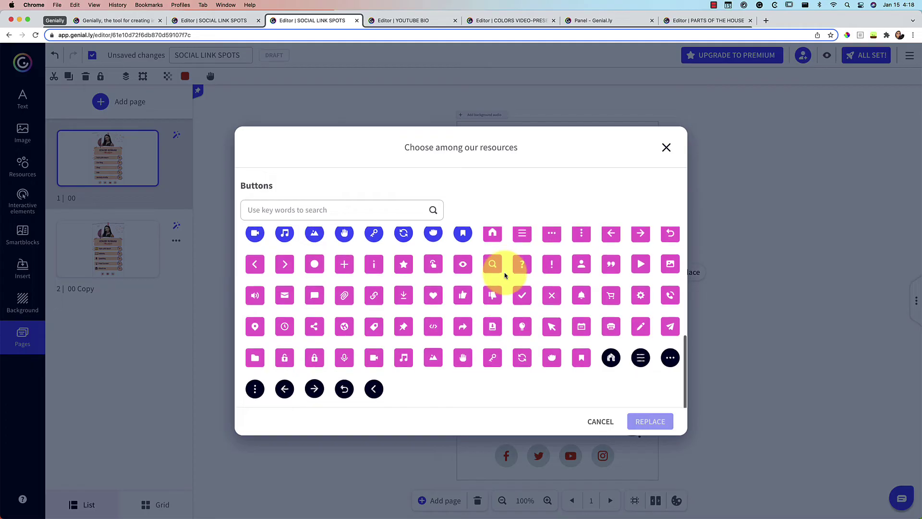
scroll(505, 276, down, 3)
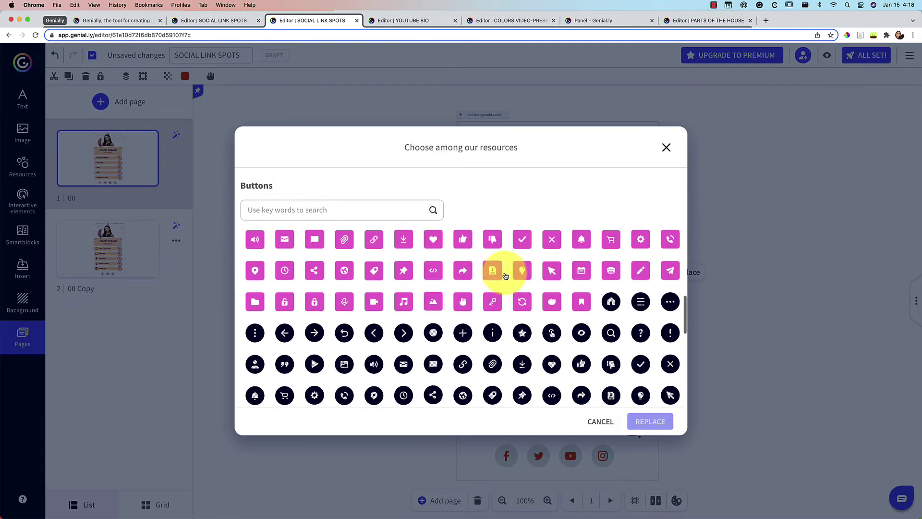
scroll(505, 275, up, 3)
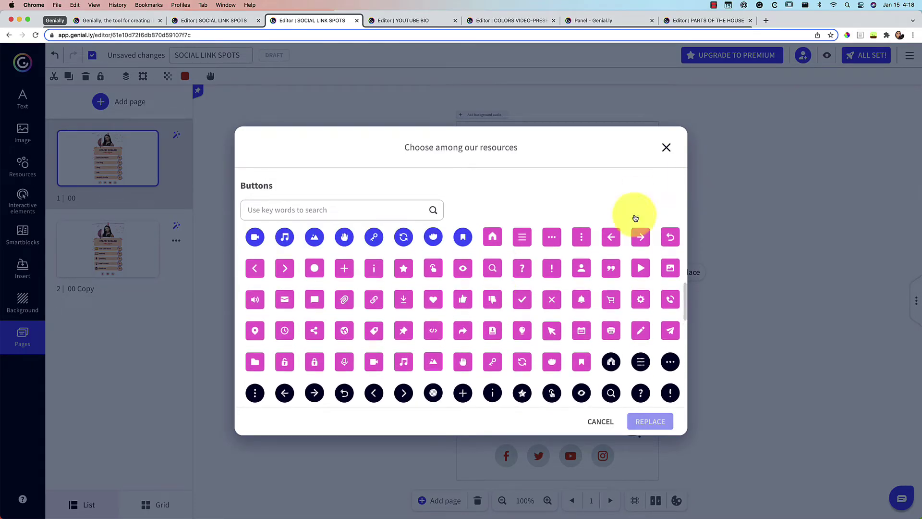
click(667, 146)
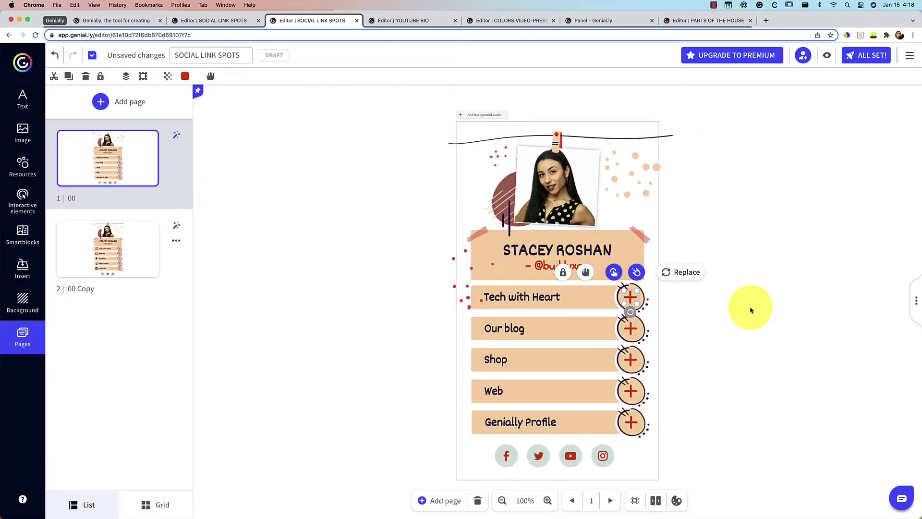
Step: Narrow the Tech with Heart text box from its left edge to make room for an icon before the label
click(525, 295)
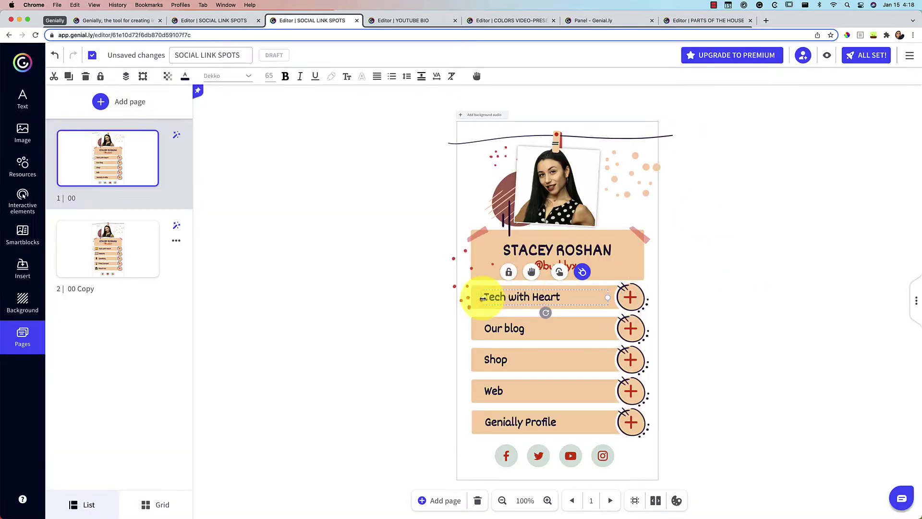
drag(480, 295, 504, 294)
click(486, 293)
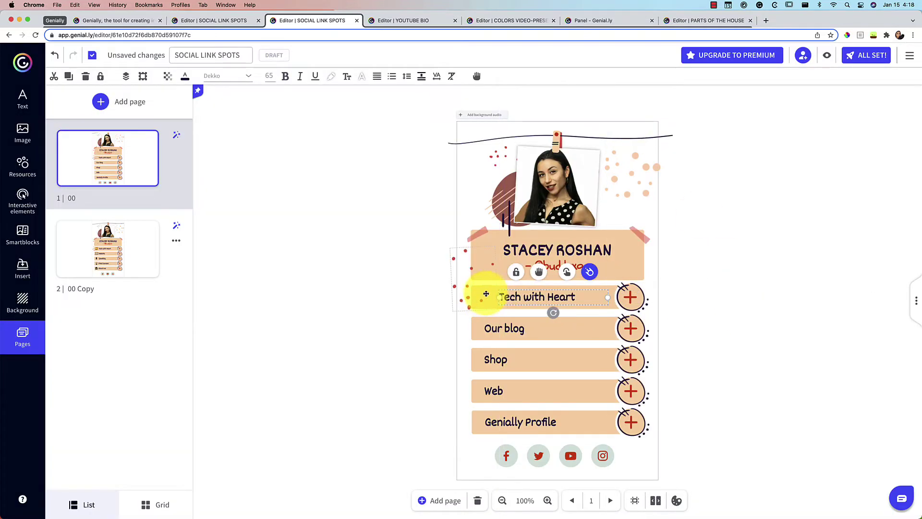
Step: Search the resources for book, and place the yellow book icon with a rectangular cover label just before Tech with Heart
click(23, 173)
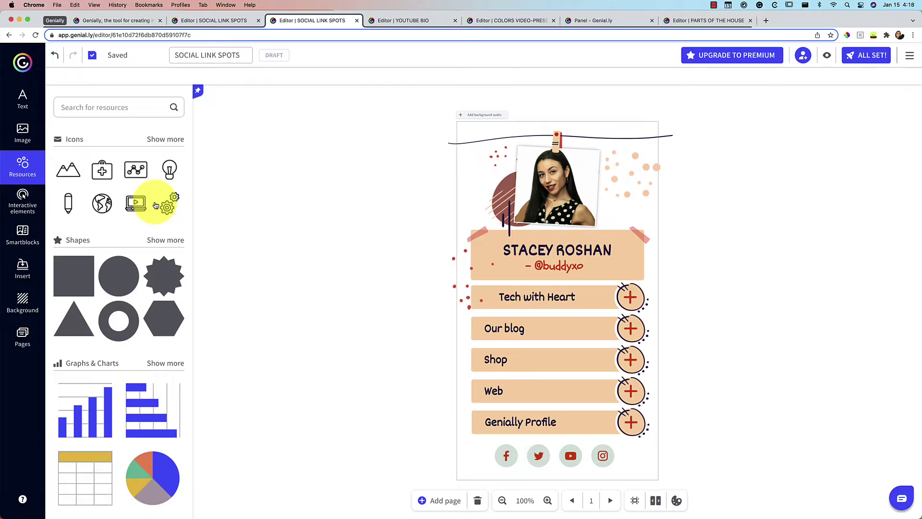
click(95, 107)
text(book)
key(Return)
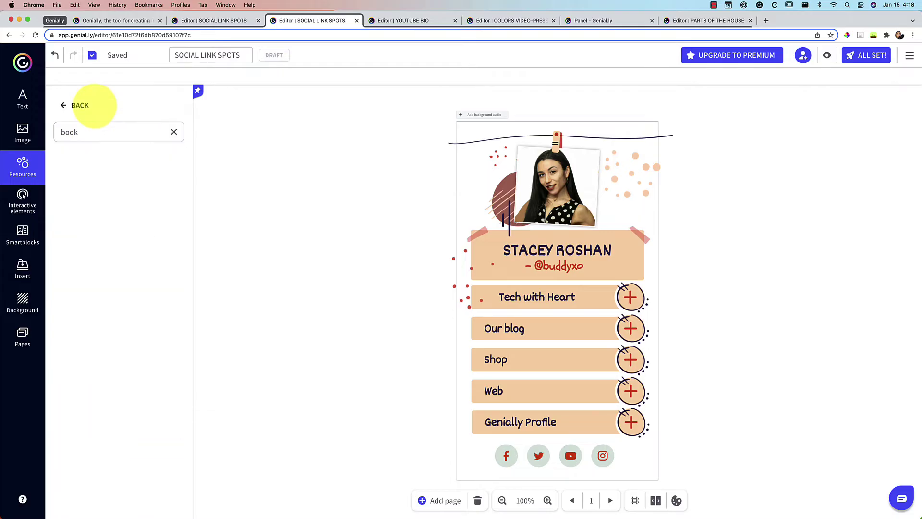
scroll(93, 250, down, 5)
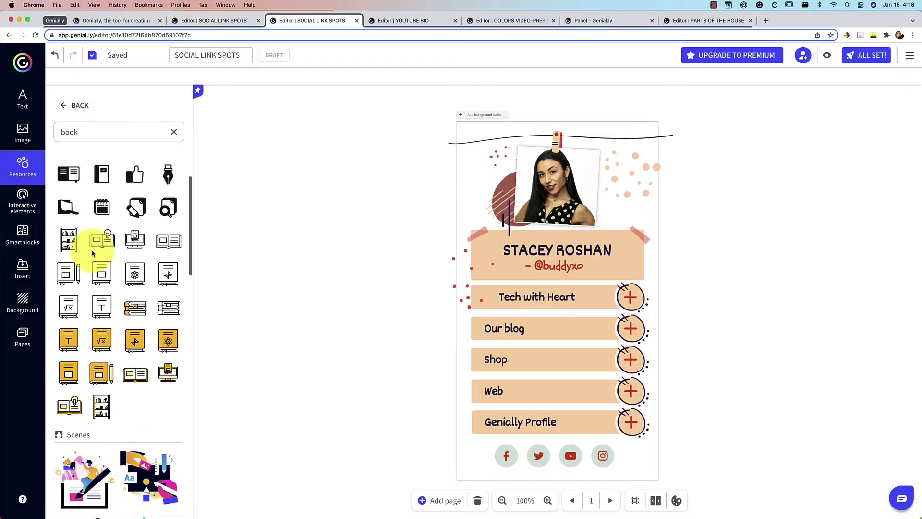
scroll(110, 384, down, 5)
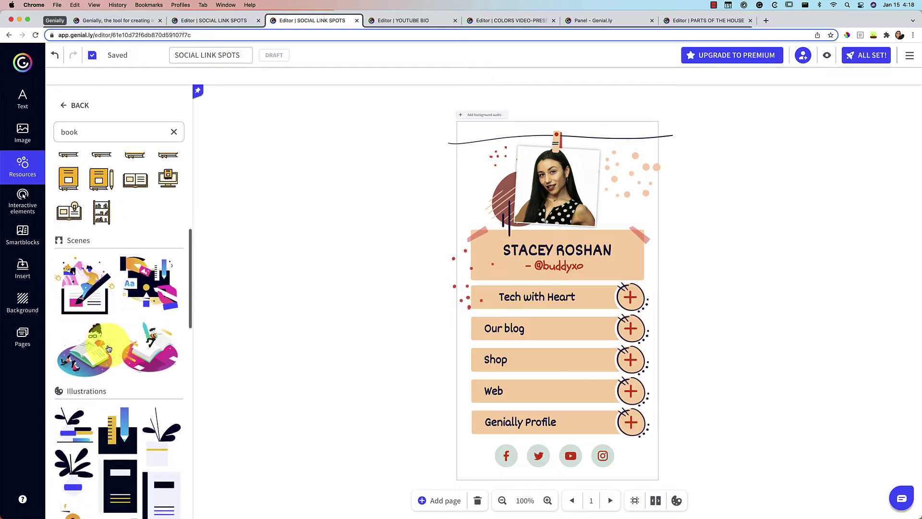
scroll(119, 437, down, 10)
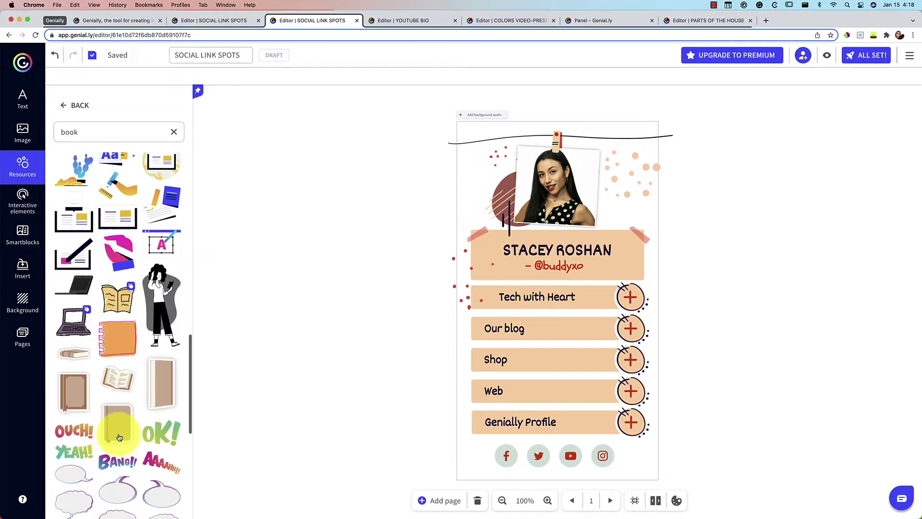
scroll(119, 437, down, 5)
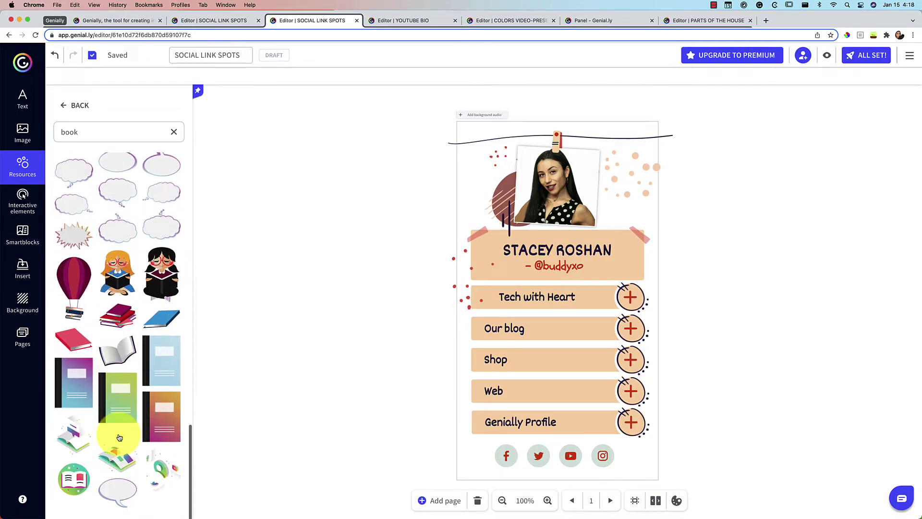
scroll(105, 394, up, 20)
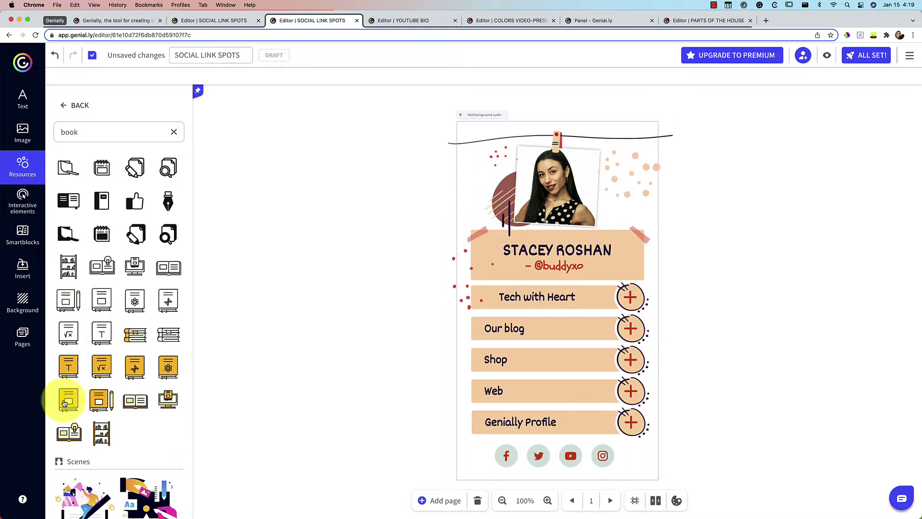
click(67, 401)
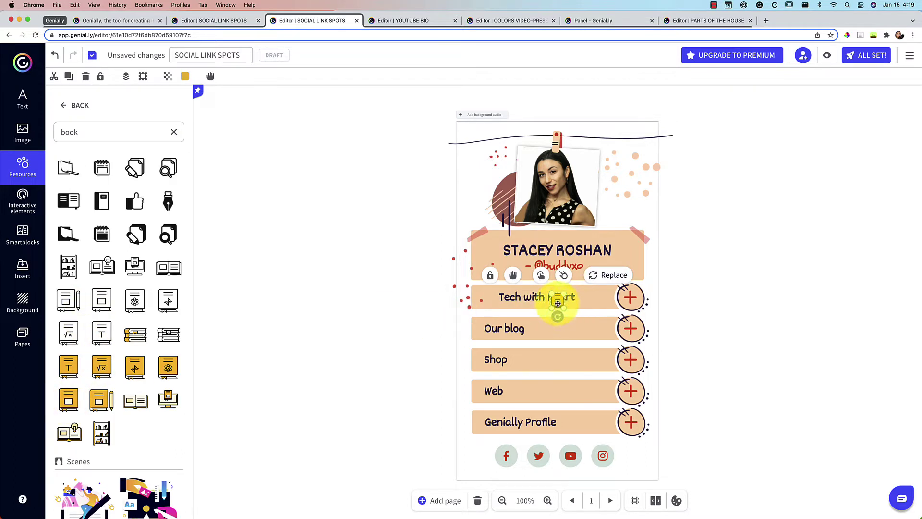
drag(563, 295, 484, 296)
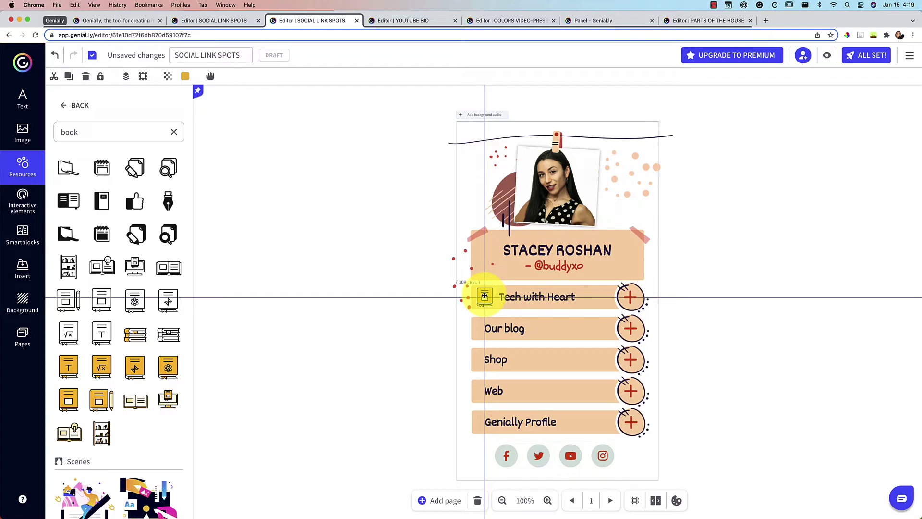
drag(484, 297, 484, 296)
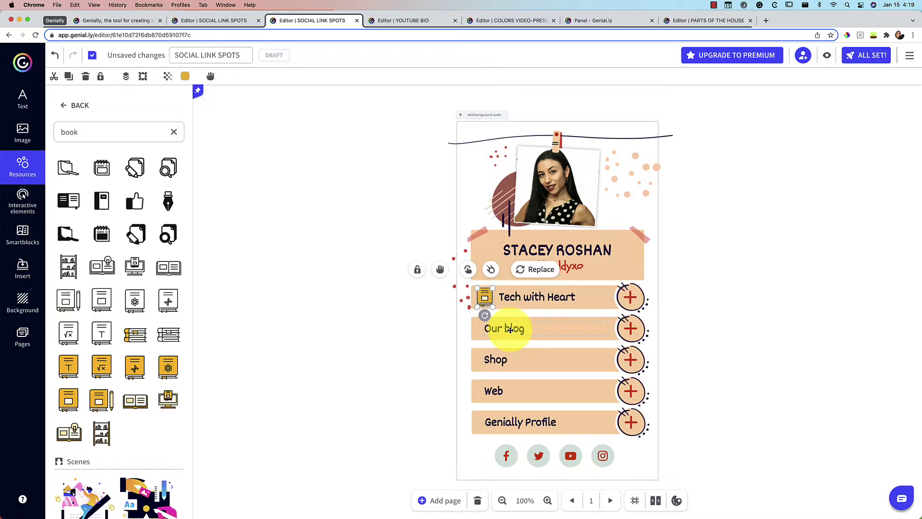
Step: Check the labels on the second page, and replace the Our blog label on the first page with Website
click(22, 336)
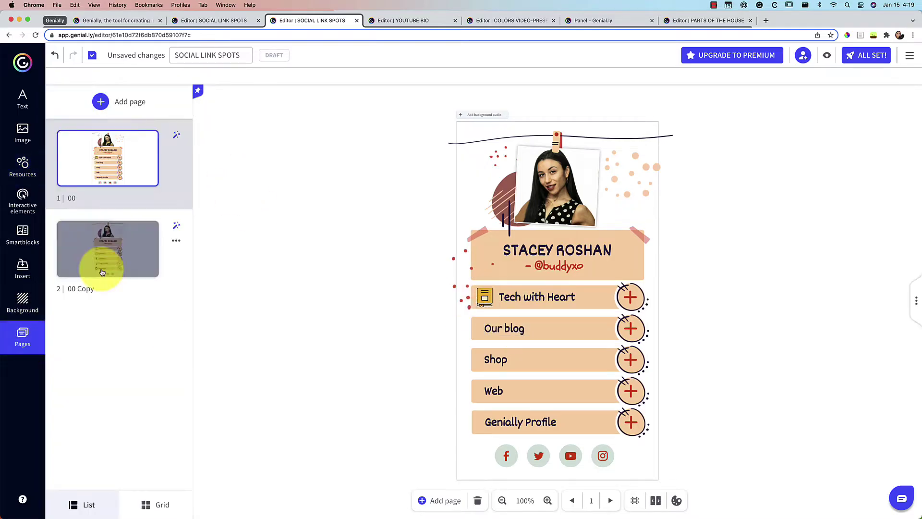
click(112, 253)
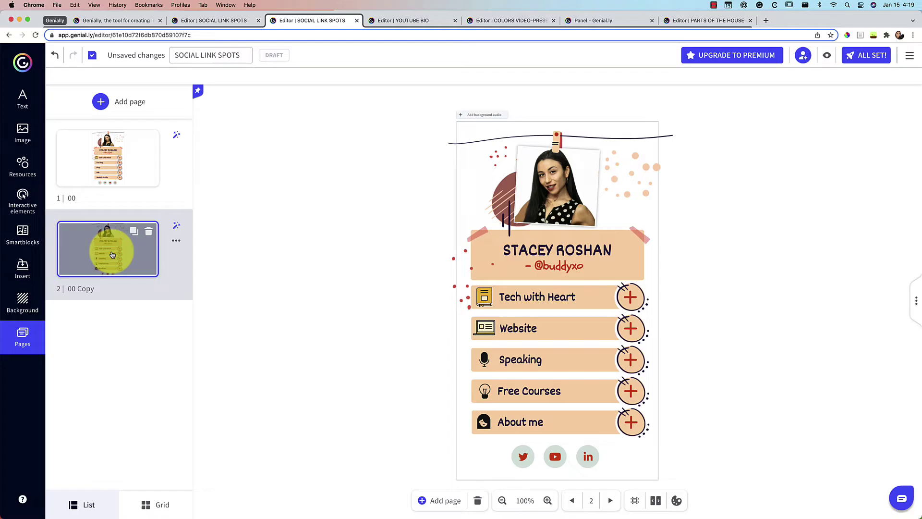
click(109, 159)
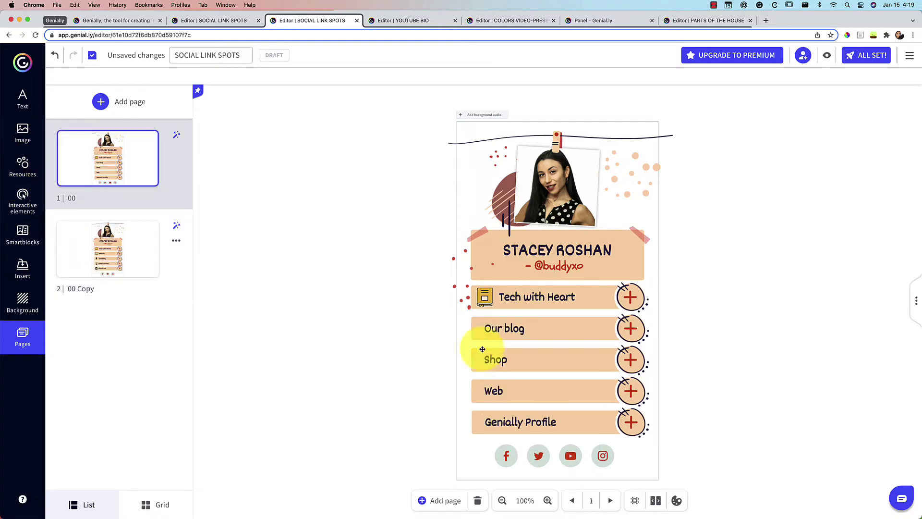
click(507, 328)
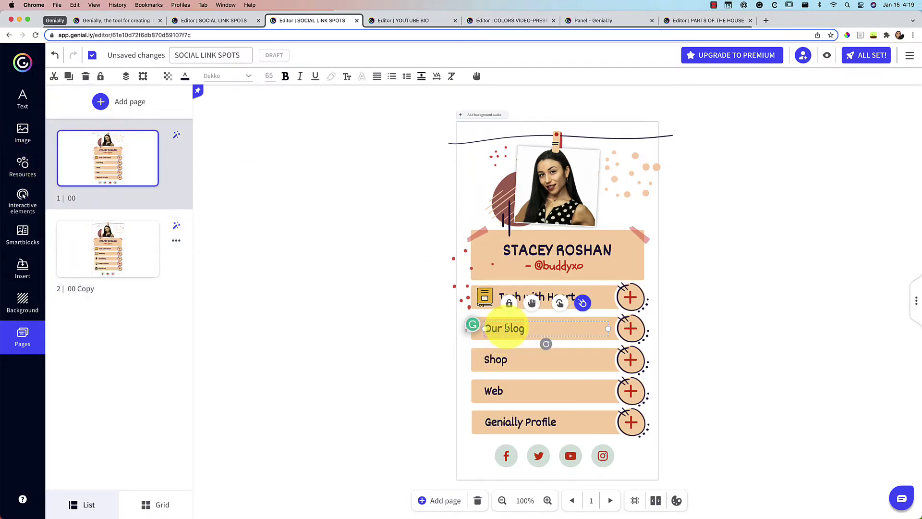
double_click(507, 327)
text(Ve)
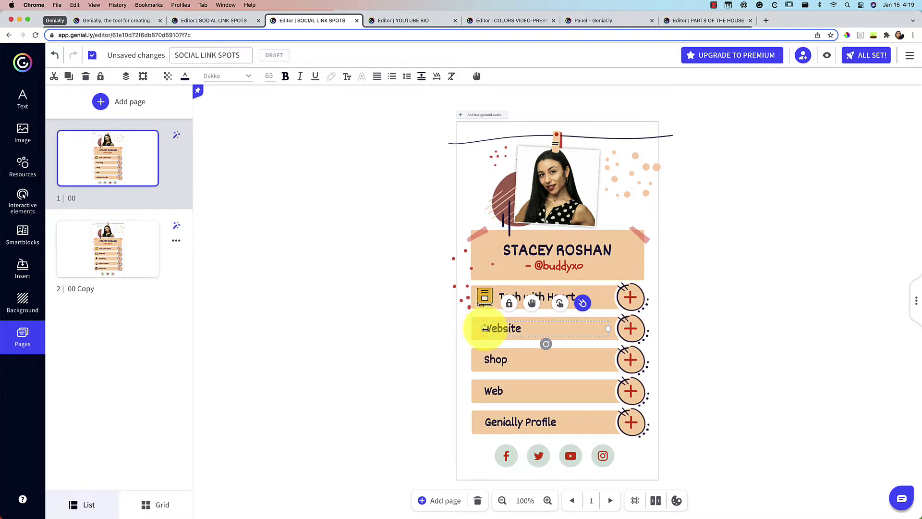
Step: Narrow the Website text box from its left edge so the label lines up with Tech with Heart above
drag(478, 328, 502, 326)
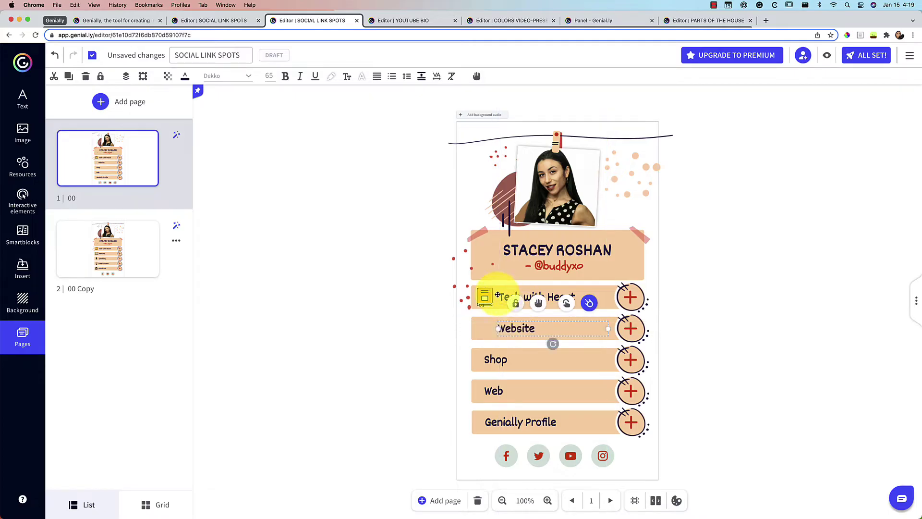
click(492, 295)
click(501, 326)
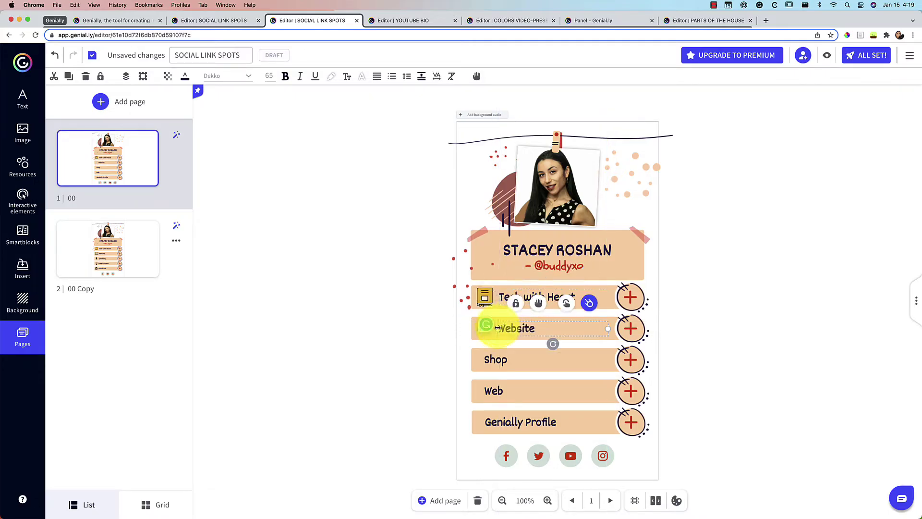
drag(500, 327, 519, 328)
click(482, 329)
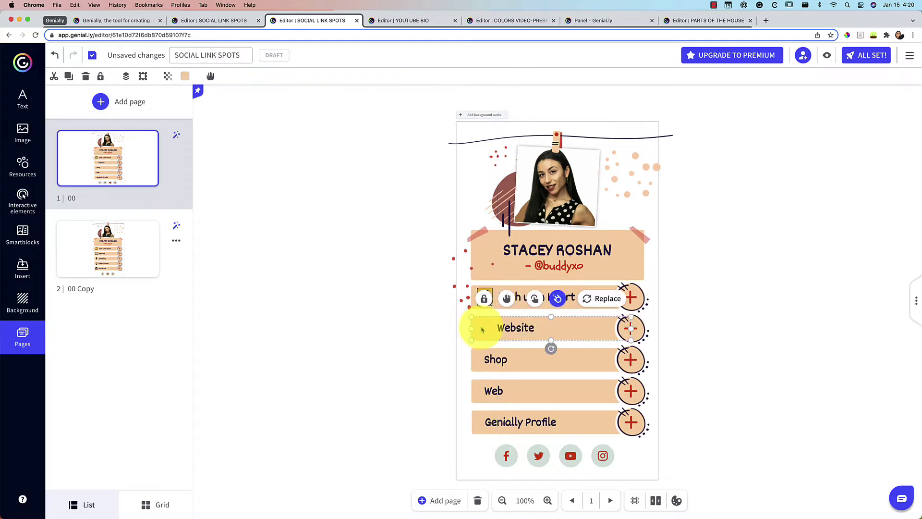
Step: Search the resources for computer, and place the yellow laptop icon just before the Website label
click(23, 165)
click(124, 110)
text(computer)
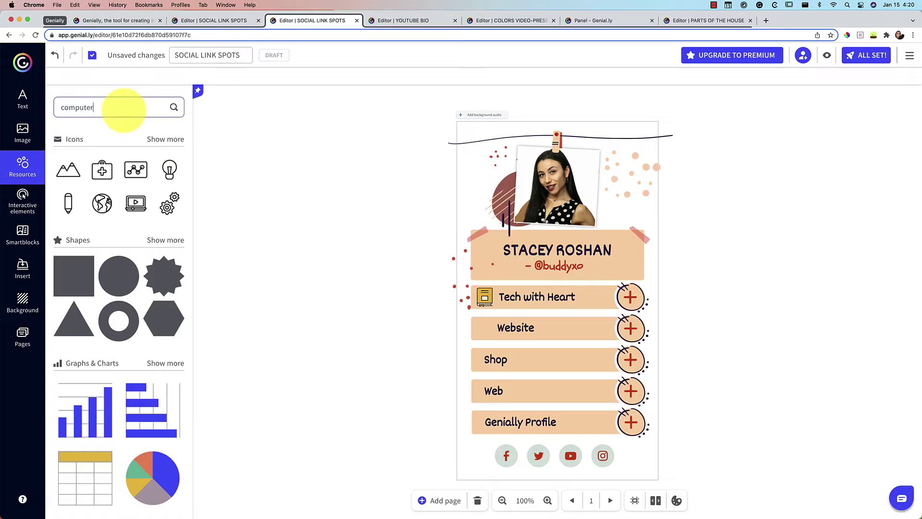
key(Return)
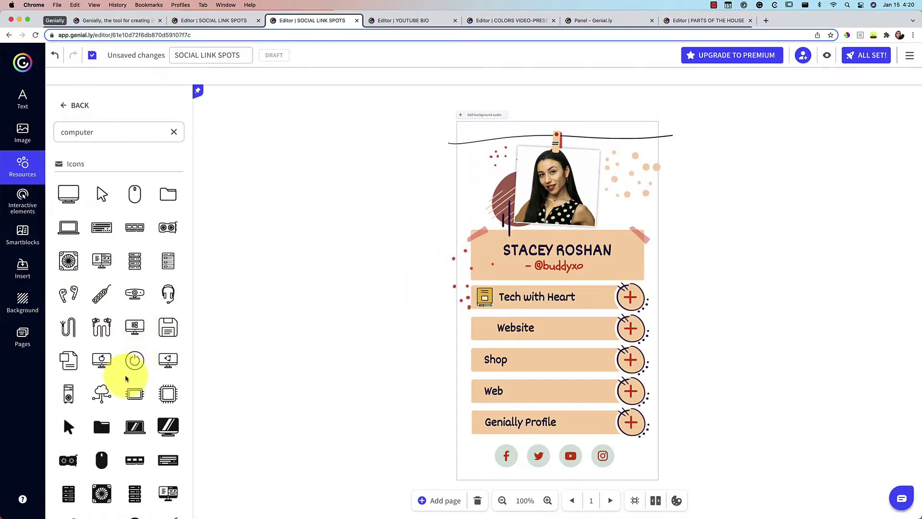
scroll(127, 379, down, 6)
scroll(126, 379, down, 2)
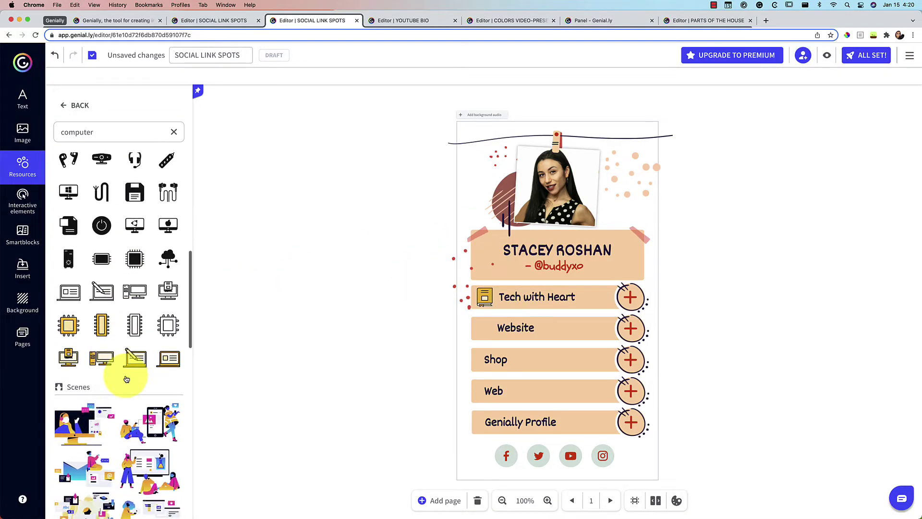
click(169, 355)
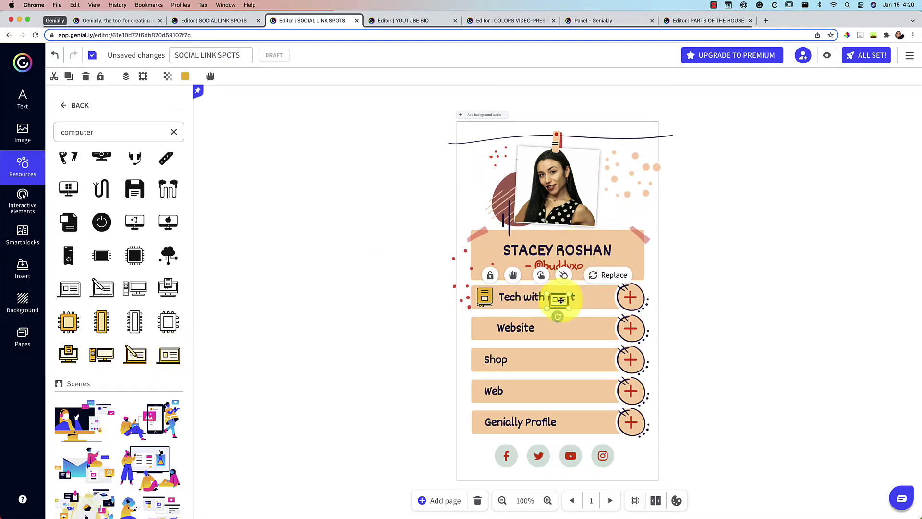
drag(556, 299, 496, 332)
click(509, 328)
click(791, 425)
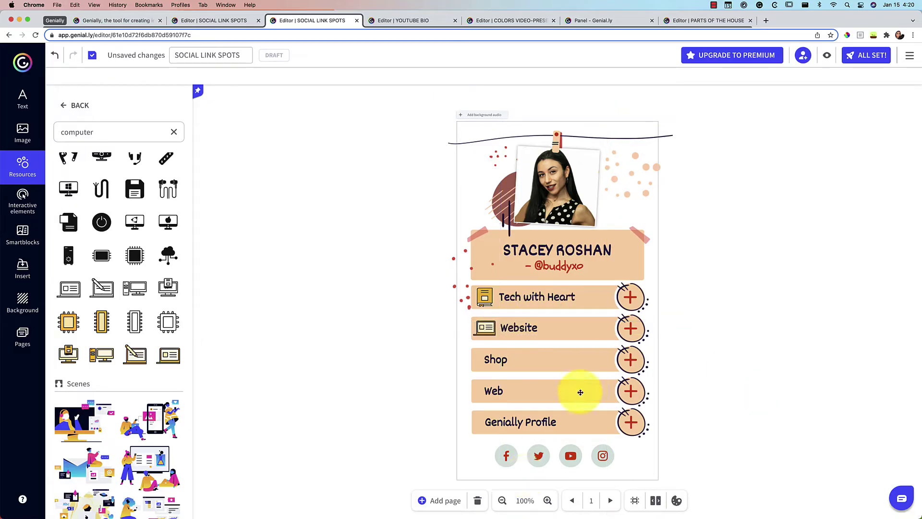
click(632, 298)
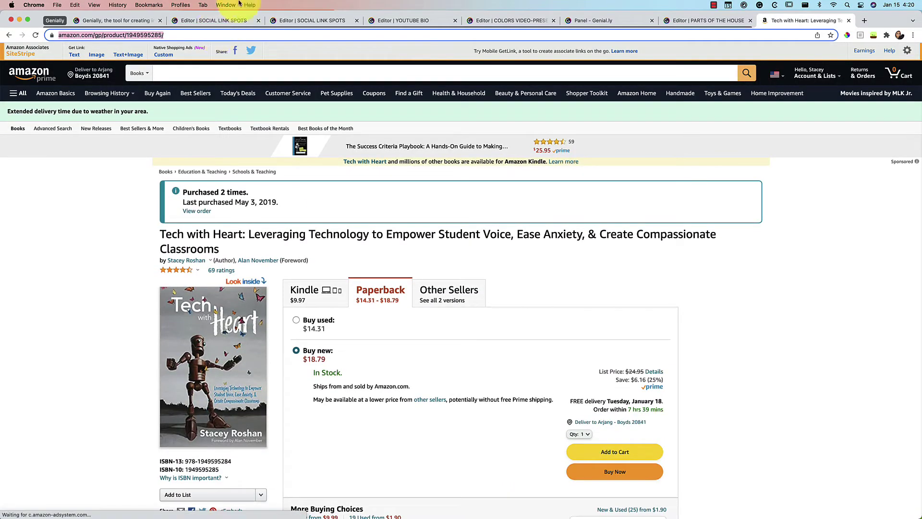
click(305, 20)
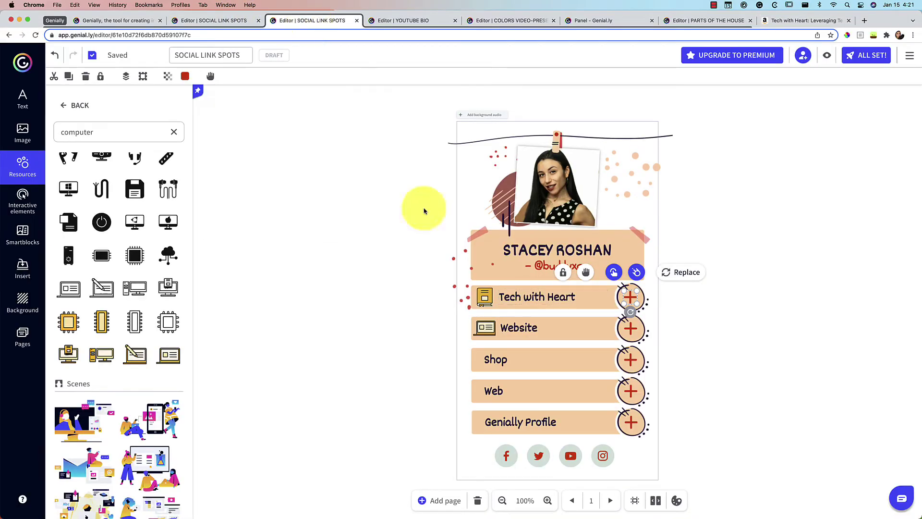
click(613, 273)
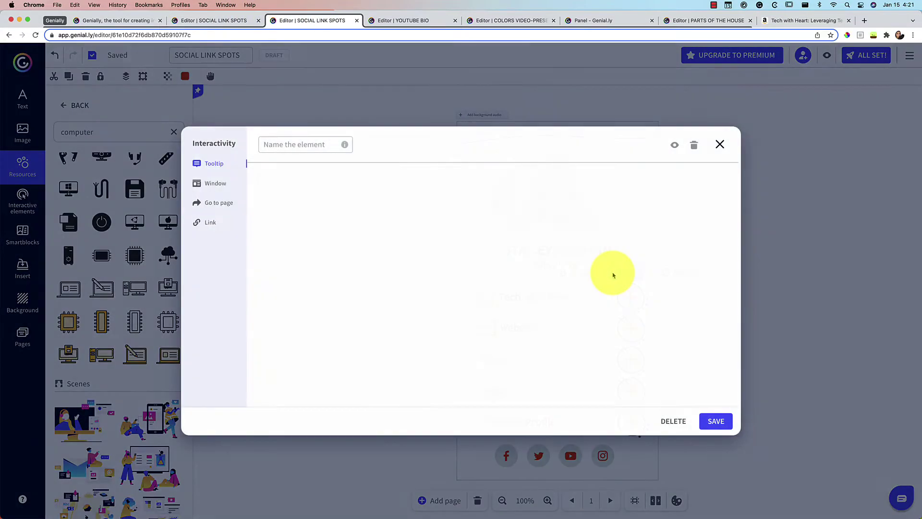
click(210, 222)
click(408, 222)
key(super+v)
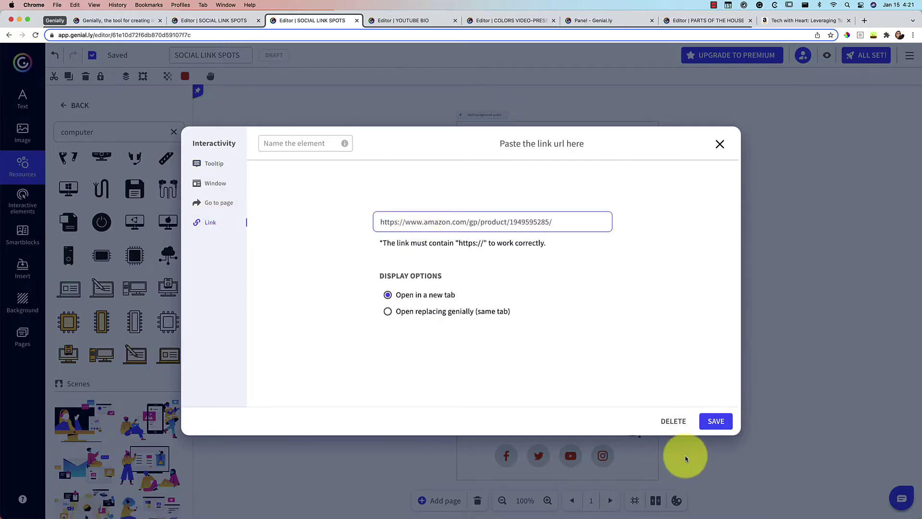
click(716, 421)
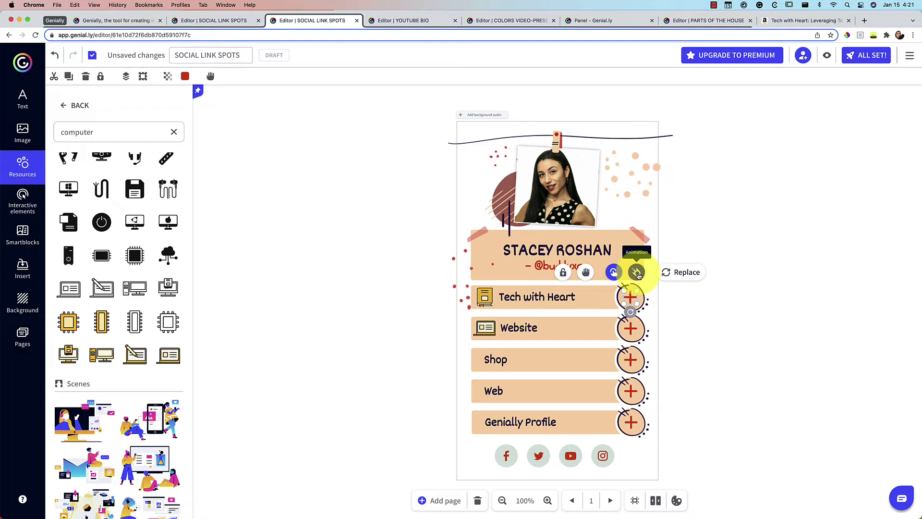
click(637, 273)
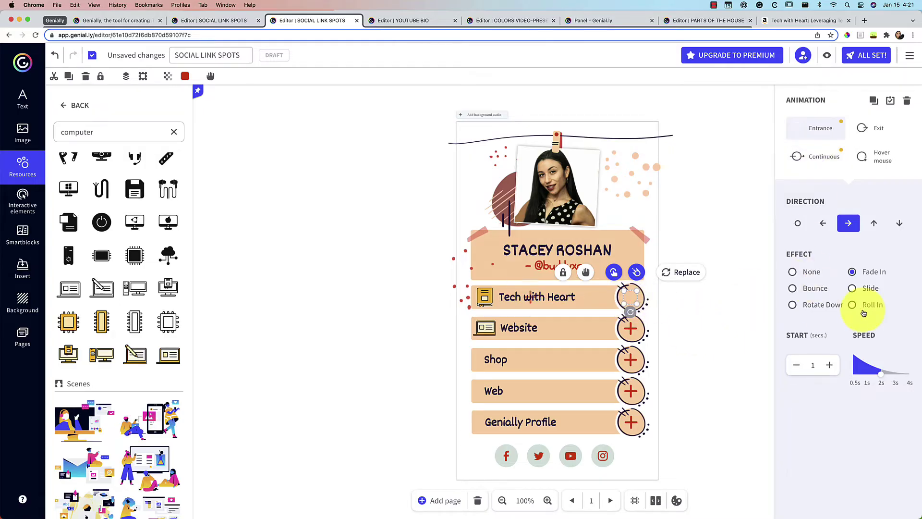
Step: Select the Website plus sign, open techiemusings.com in a new browser tab and copy its address
click(630, 330)
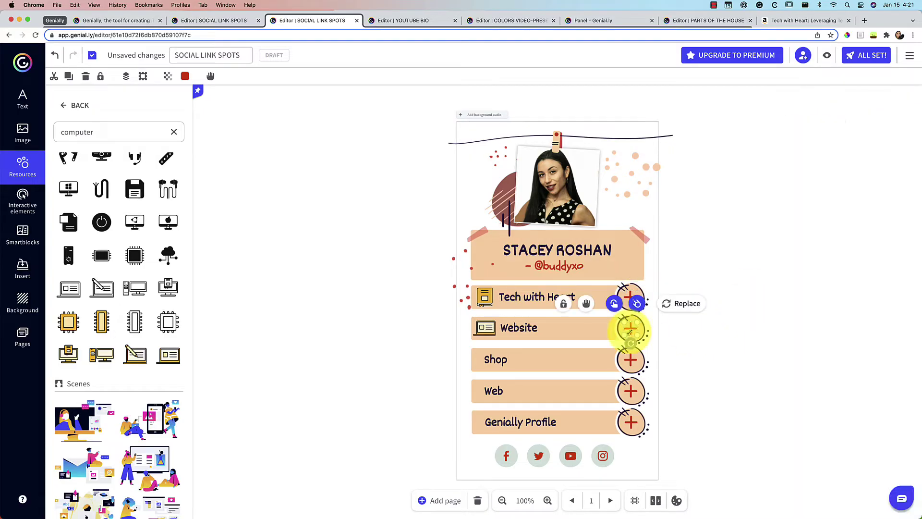
key(super+t)
text(techi)
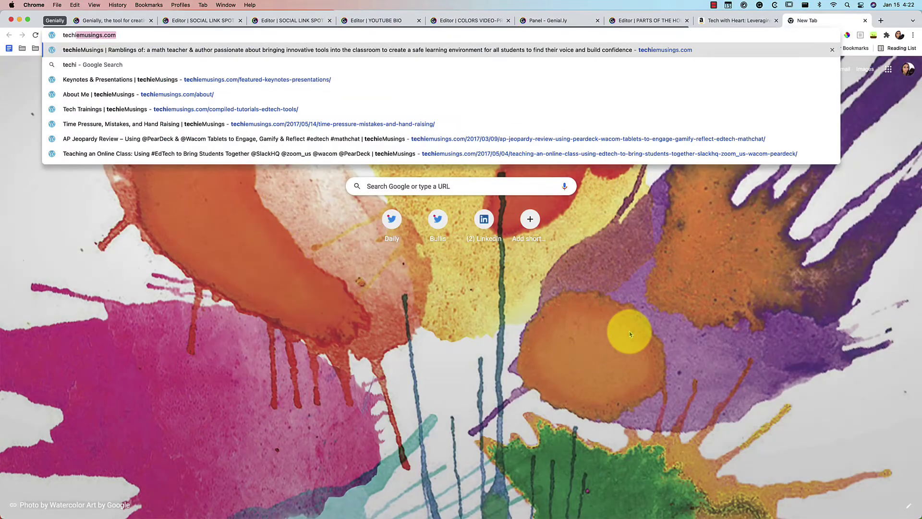
key(Return)
click(579, 33)
key(super+c)
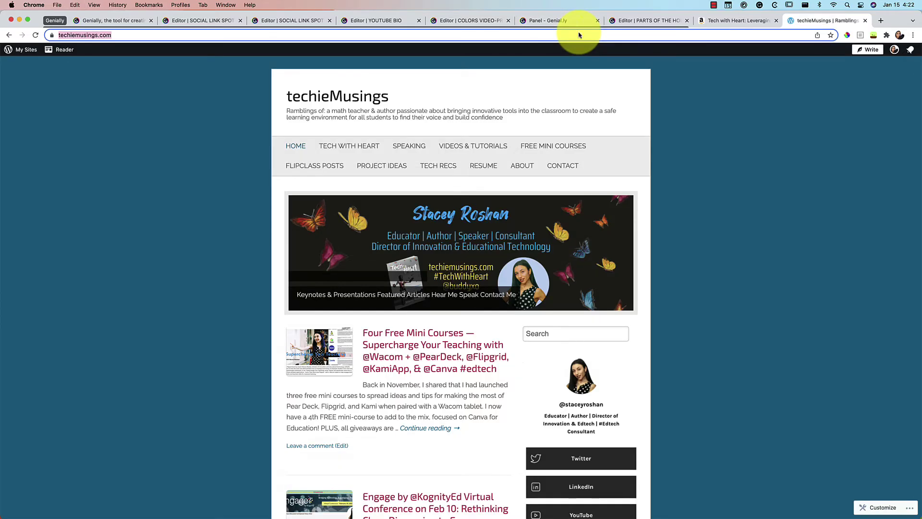
click(303, 20)
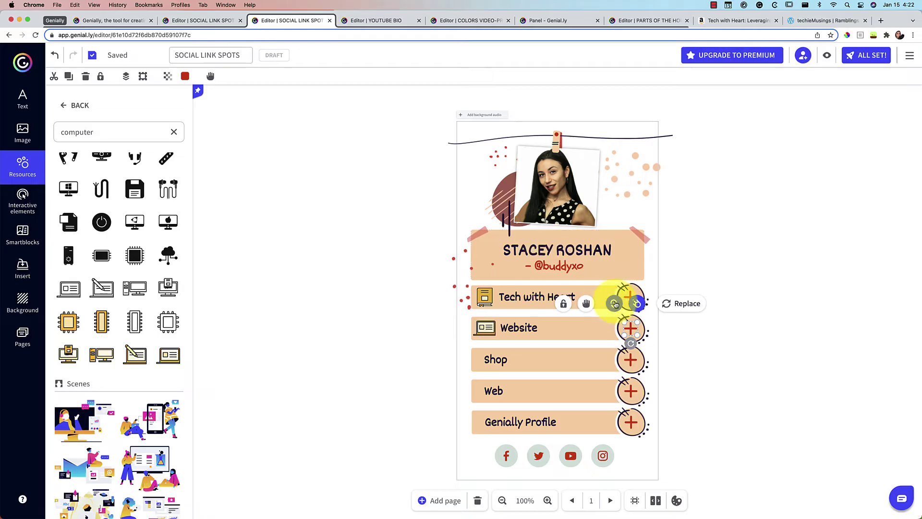
click(614, 303)
click(498, 222)
key(super+a)
key(super+v)
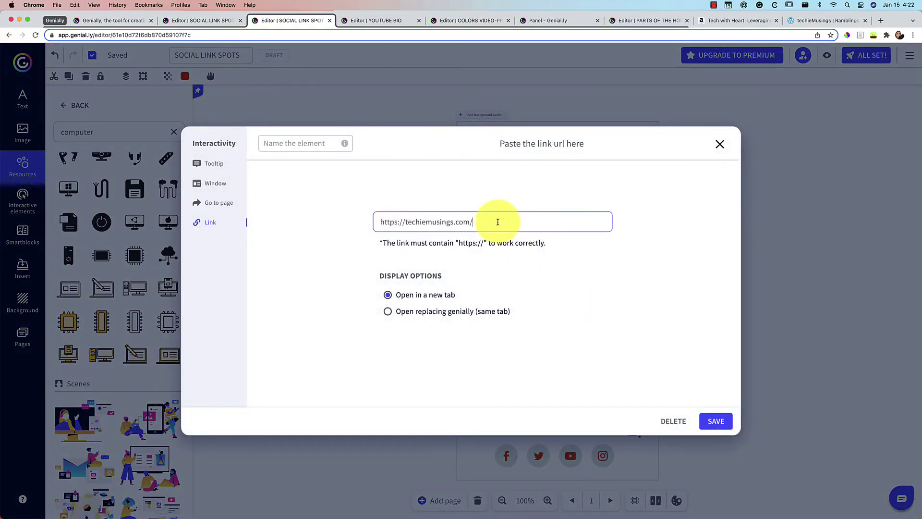
click(716, 421)
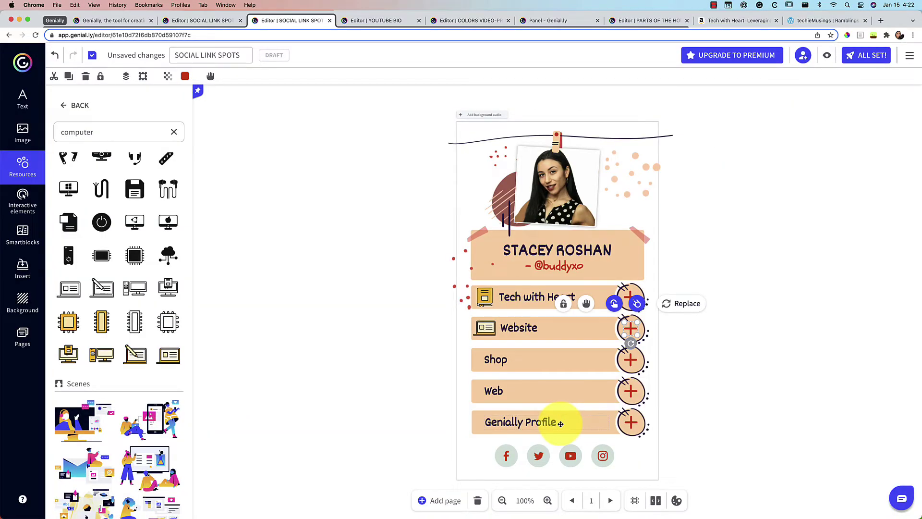
click(714, 449)
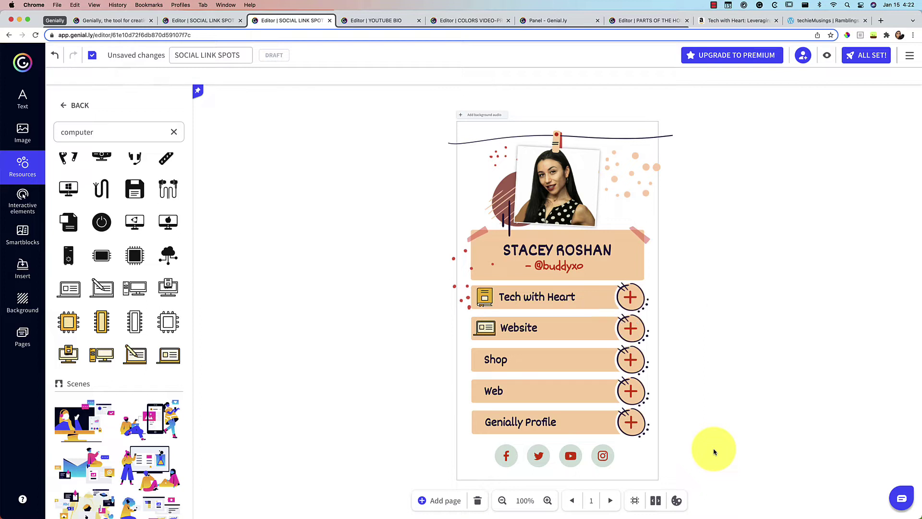
Step: Delete the Facebook icon and its circle from the social icon row
click(508, 458)
click(510, 459)
click(510, 459)
key(Delete)
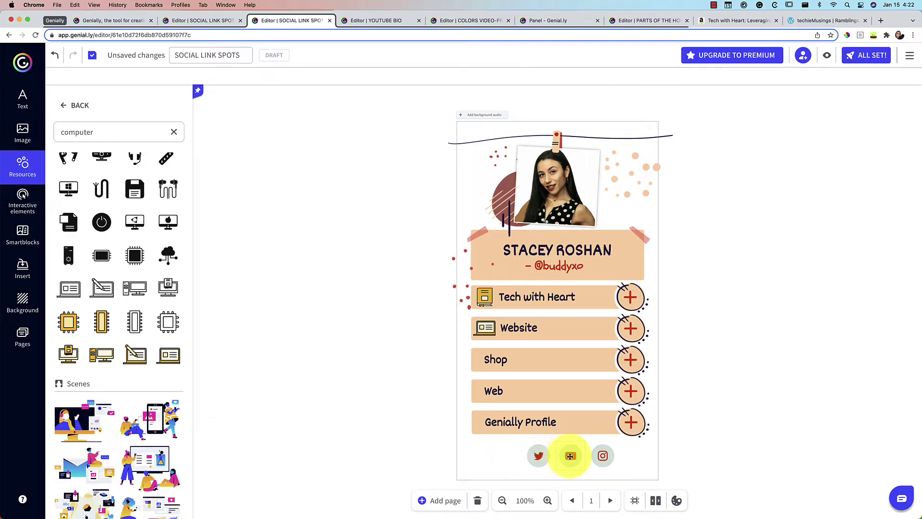
Step: Search the social network resources for linkedin, and replace the Instagram circle with the round LinkedIn icon that has a cut-out logo
click(604, 457)
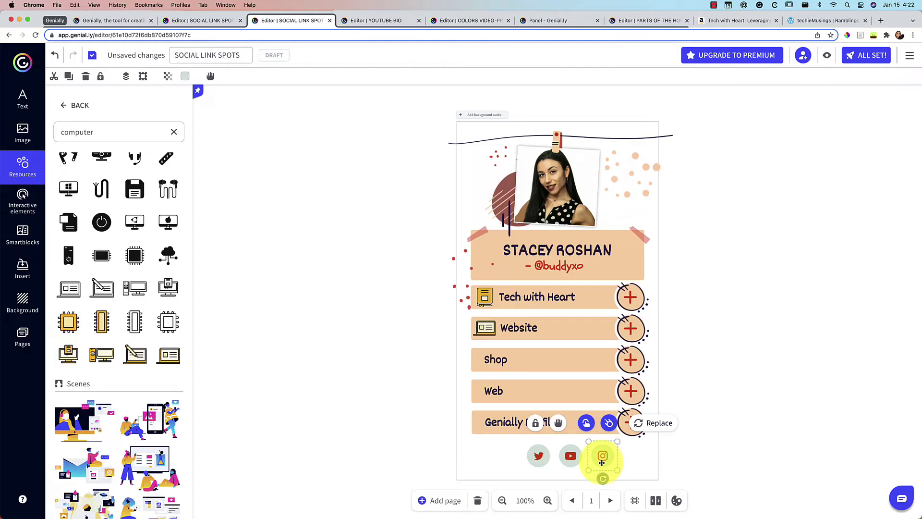
click(659, 422)
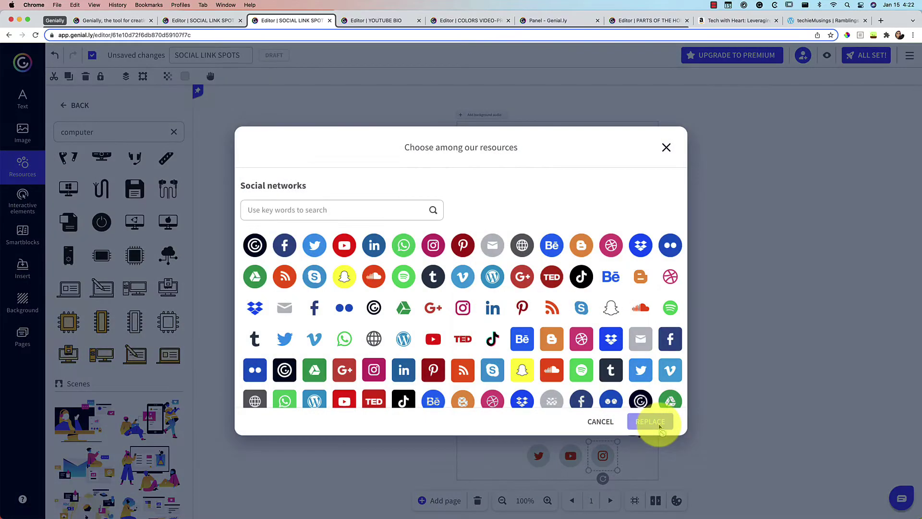
click(318, 215)
text(li)
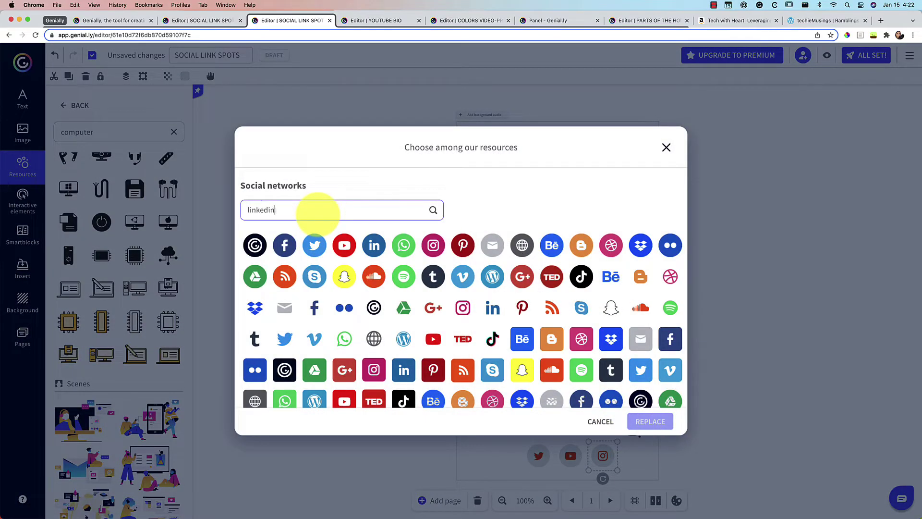
text(nkedin)
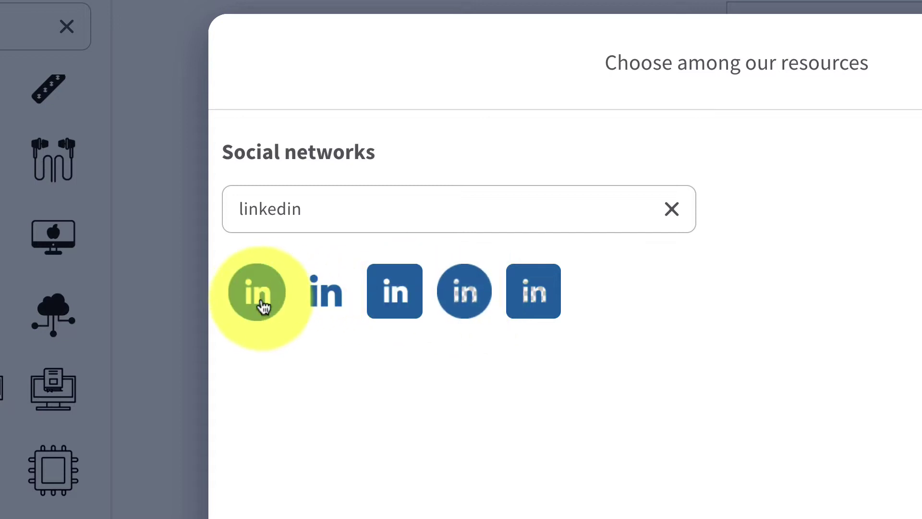
click(465, 291)
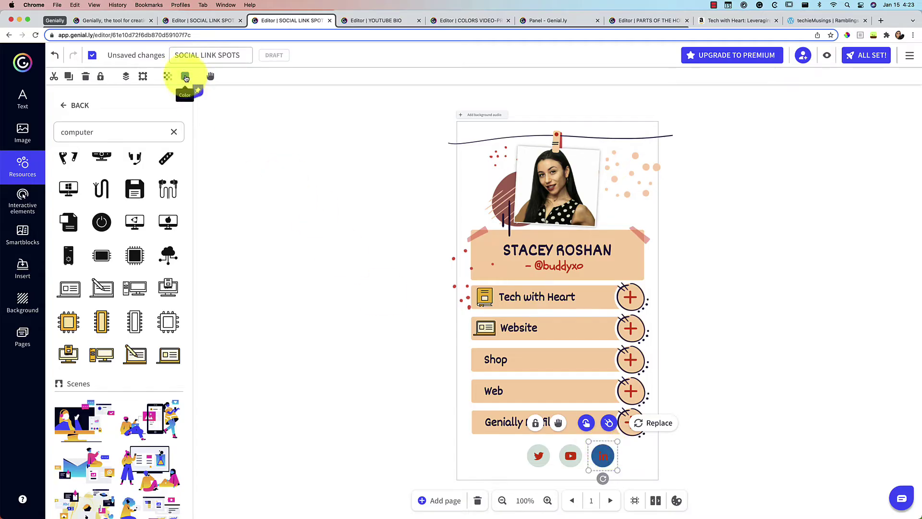
Step: Recolor the LinkedIn circle with the recent pale green #D7E6DE to match the other social icons
click(186, 77)
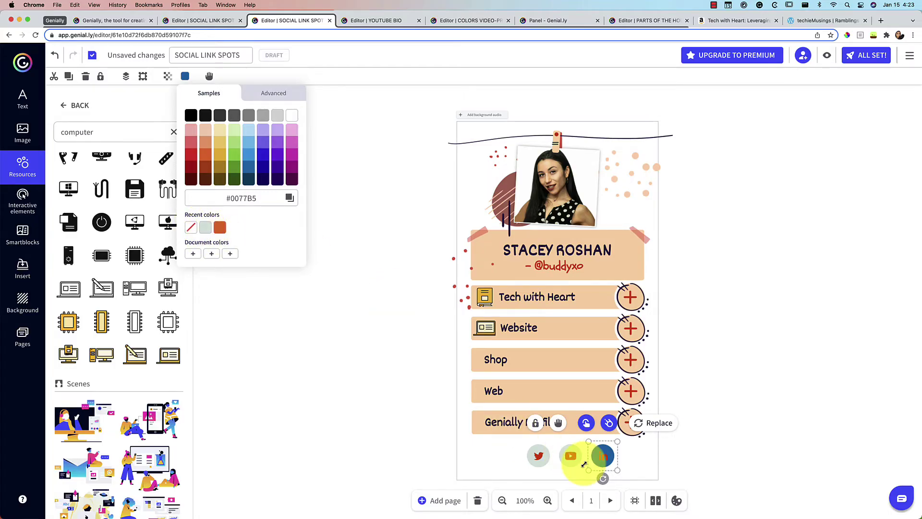
click(205, 232)
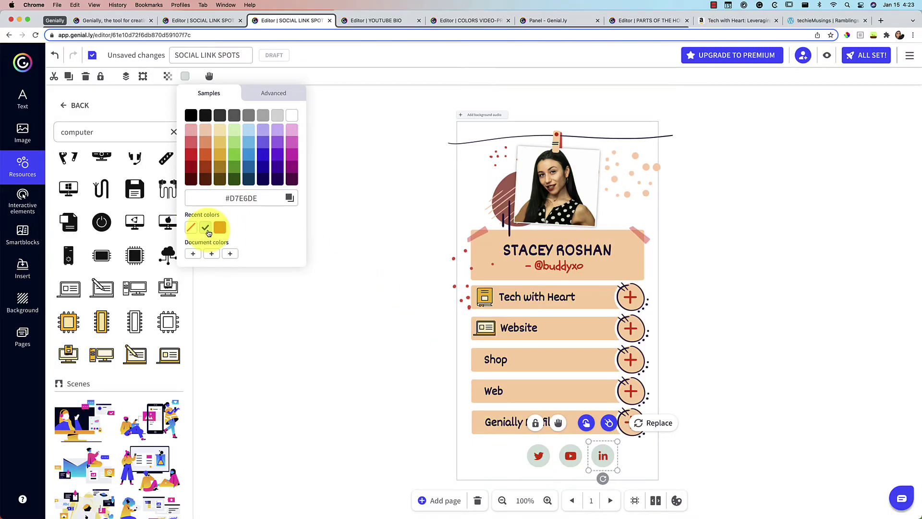
click(734, 470)
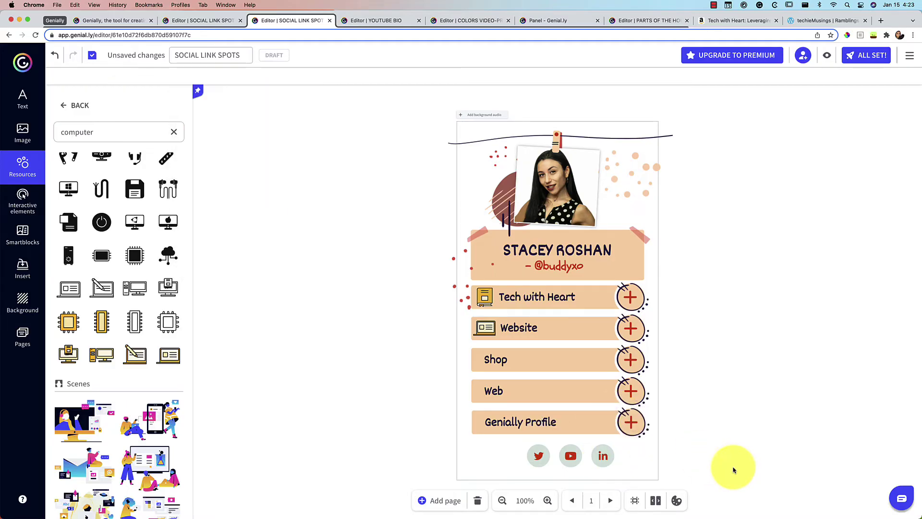
Step: Try moving the LinkedIn circle to the gap before the Twitter icon, and undo the move
click(605, 454)
drag(600, 451, 510, 453)
click(602, 454)
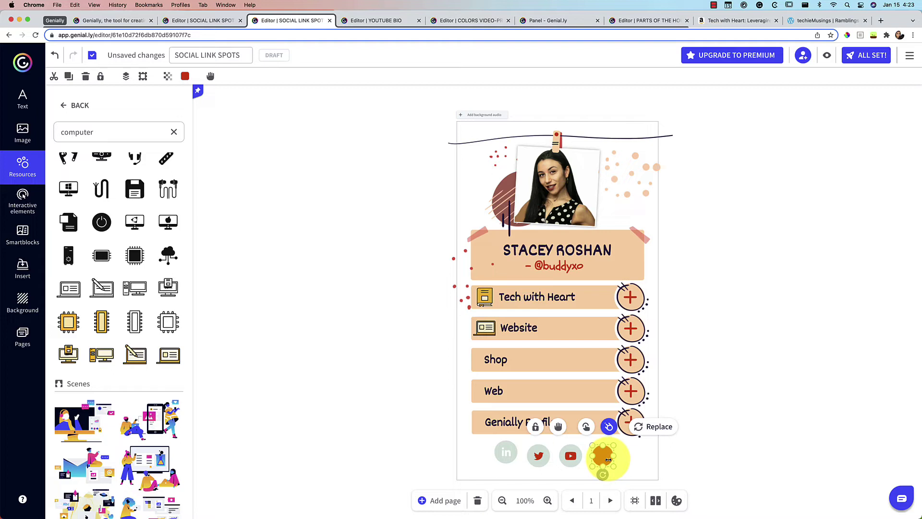
key(ctrl+z)
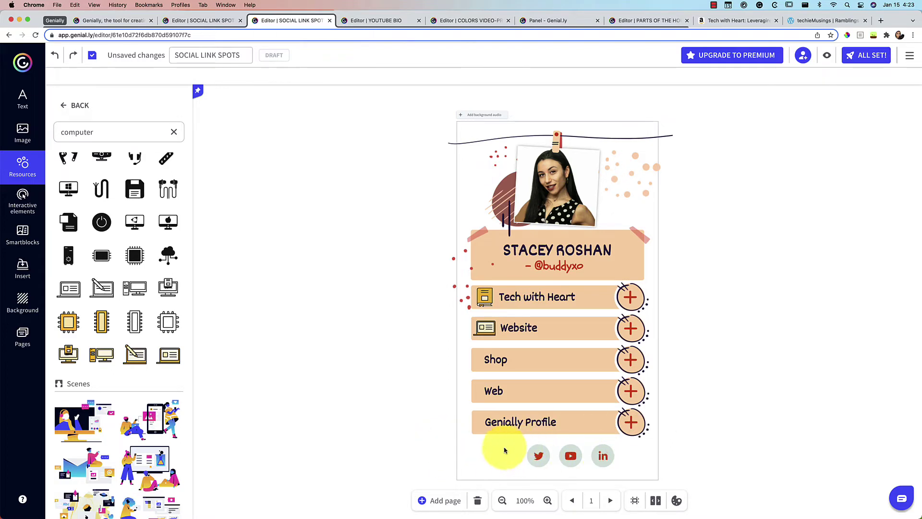
Step: Select the Twitter, YouTube and LinkedIn icons together and center them under the link list
drag(498, 443, 593, 462)
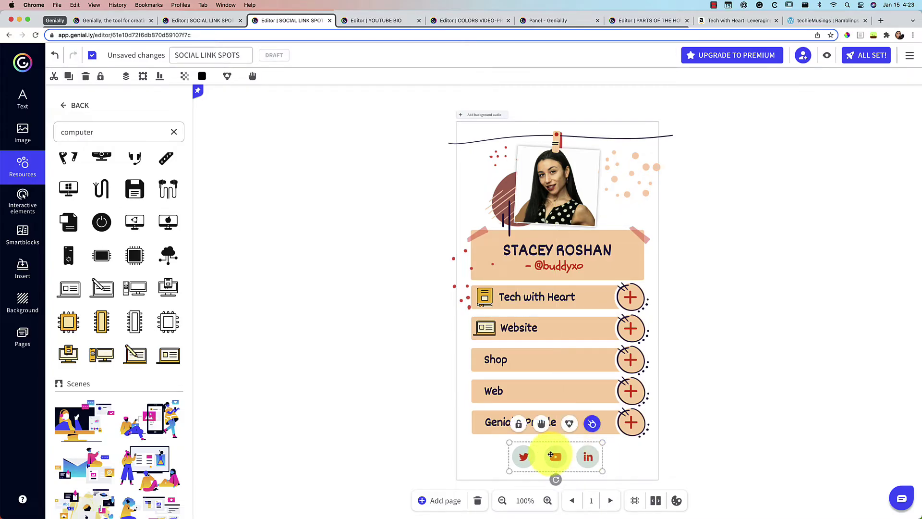
Step: Try grouping the three social icons to move them as one, and ungroup them again
click(569, 425)
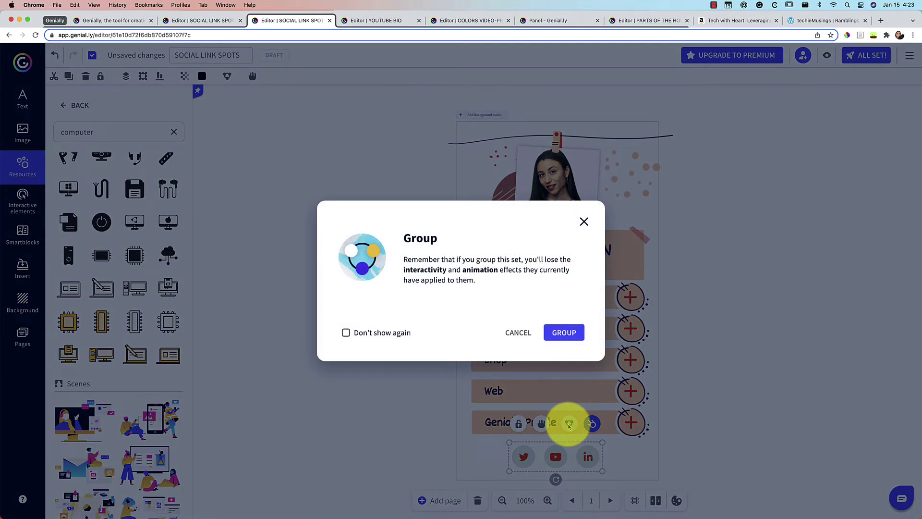
click(561, 332)
mouse_move(587, 456)
mouse_down()
mouse_move(614, 239)
mouse_move(599, 459)
mouse_up()
key(super+z)
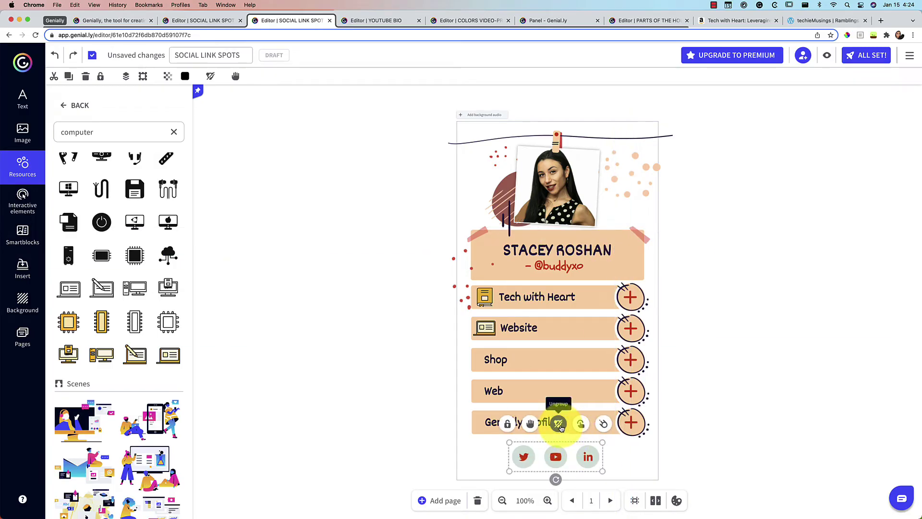
click(560, 426)
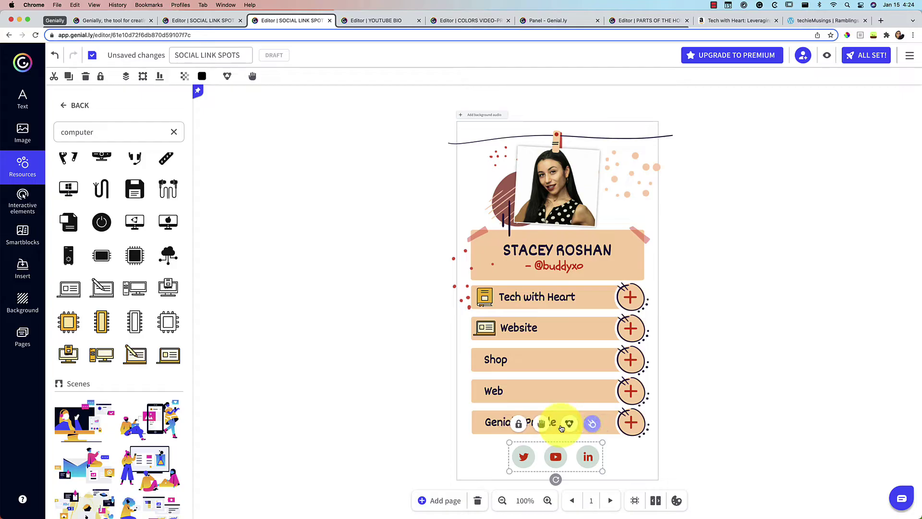
click(718, 449)
Step: Select the Twitter icon, open the owner's Twitter profile in a new browser tab and copy its address
click(523, 458)
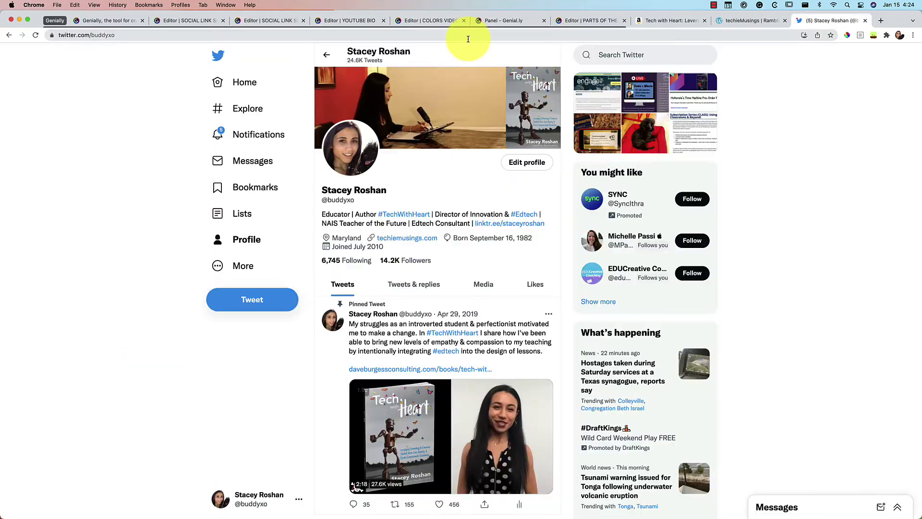
click(469, 35)
key(super+c)
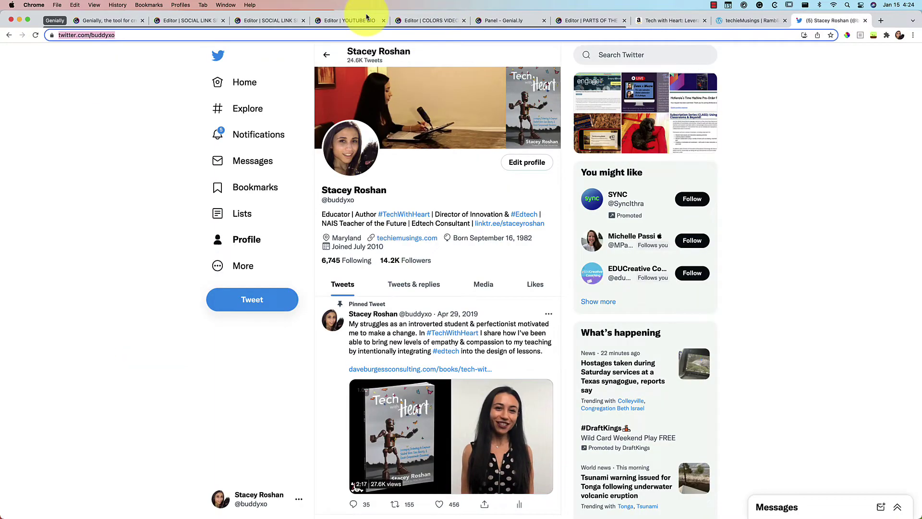
Step: Link the Twitter icon on the SOCIAL LINK SPOTS page to the copied profile address, opening in a new tab
click(287, 20)
click(505, 426)
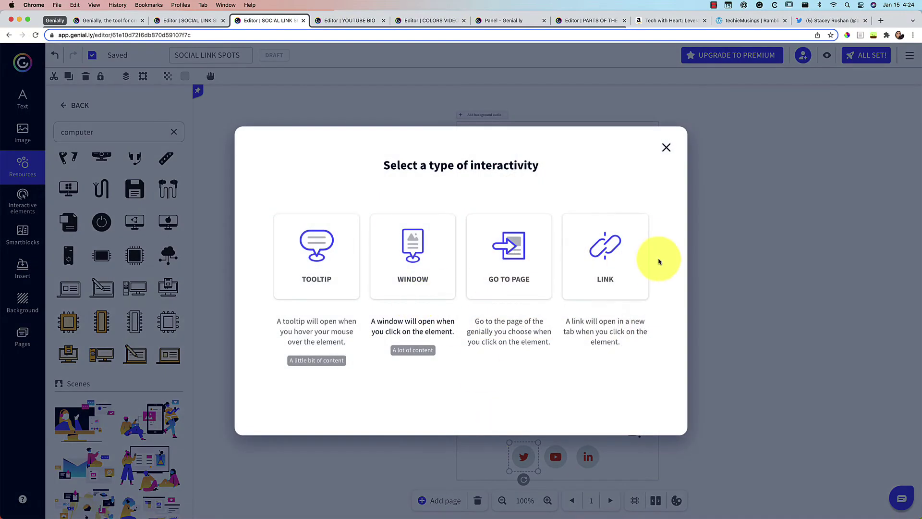
click(643, 263)
click(543, 222)
key(super+v)
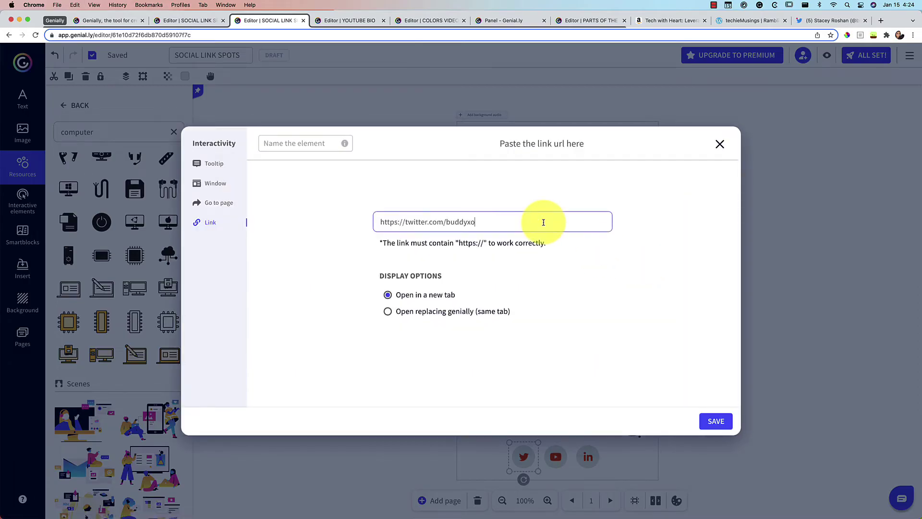
click(716, 421)
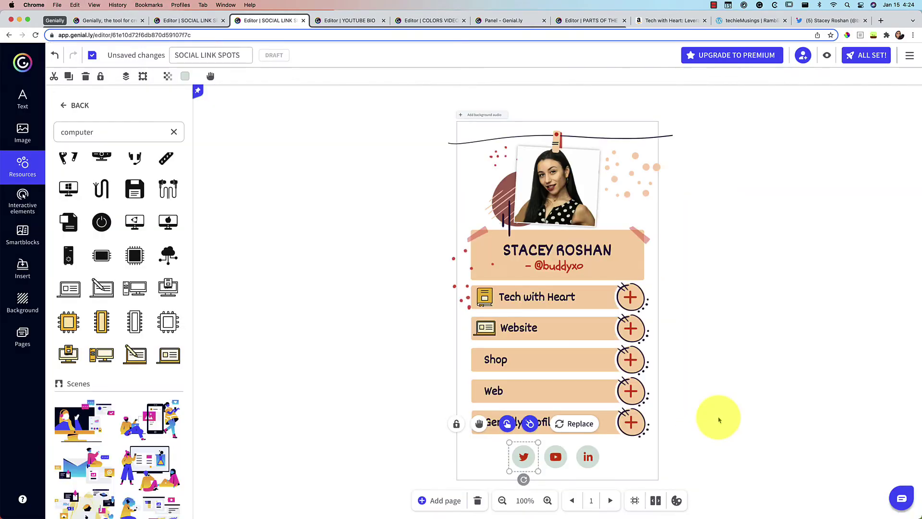
click(710, 460)
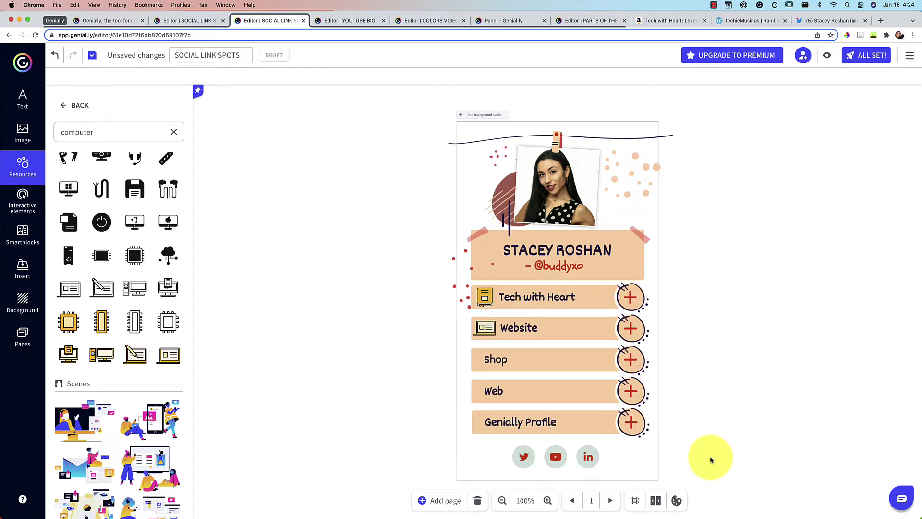
Step: Preview the social link page and review its publishing, privacy and reuse options without publishing it
click(827, 61)
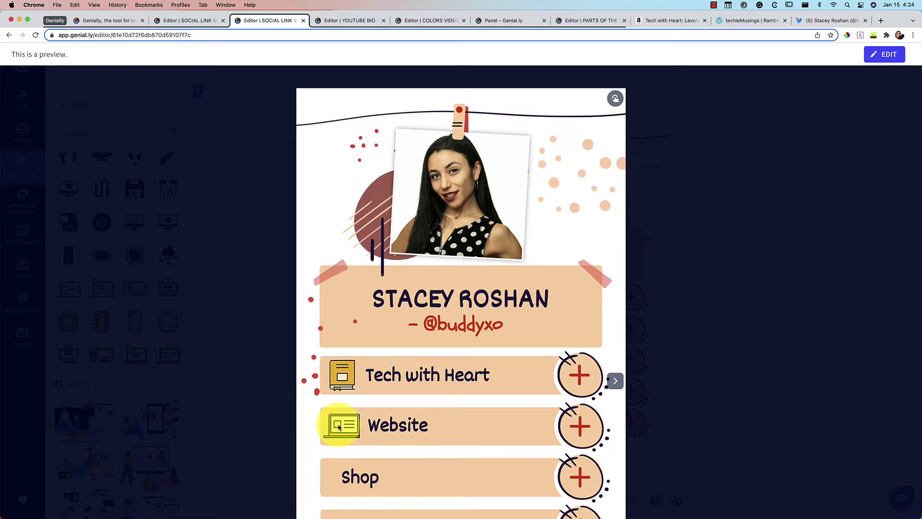
click(887, 54)
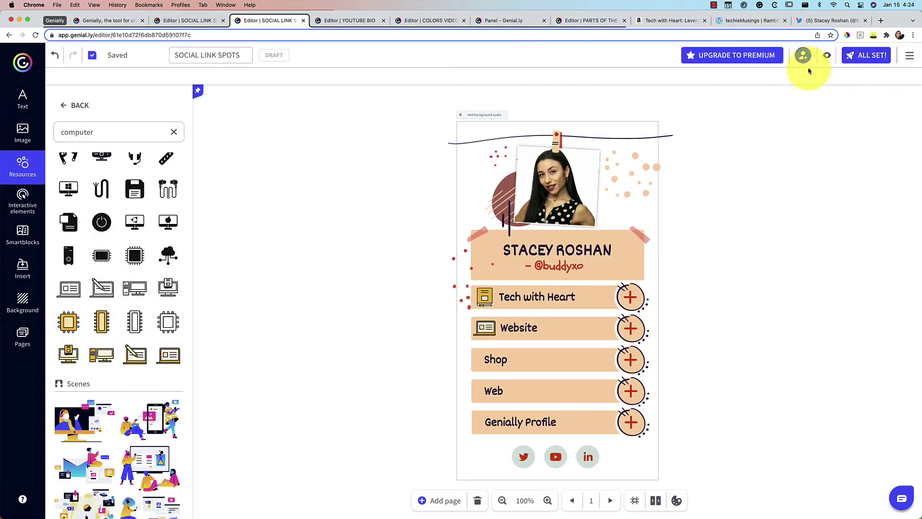
click(872, 56)
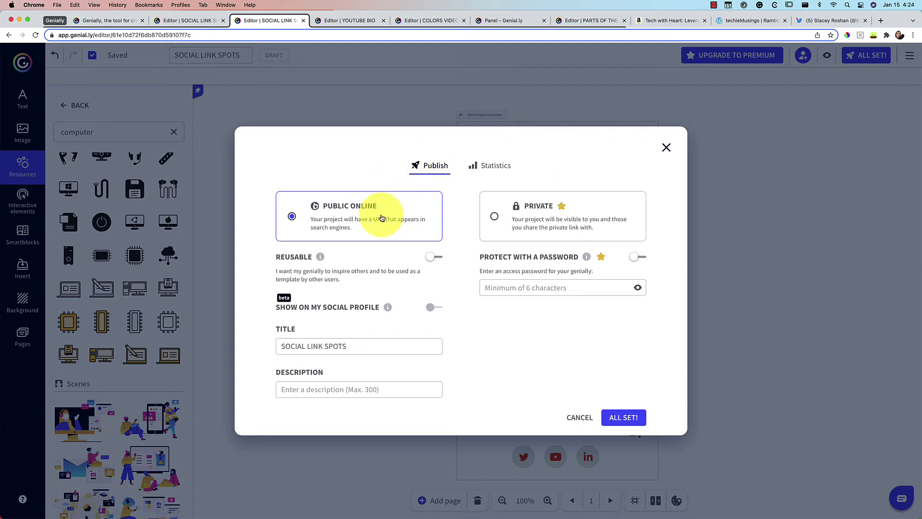
mouse_move(551, 219)
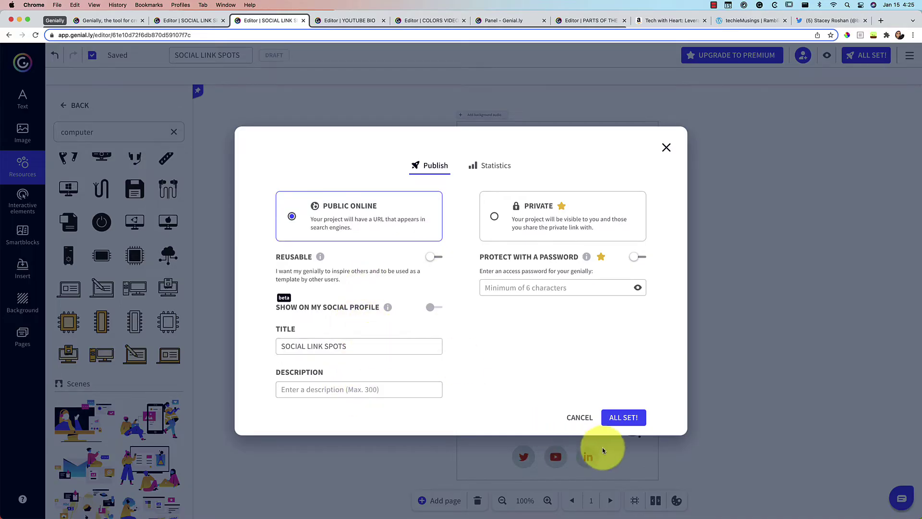
click(666, 148)
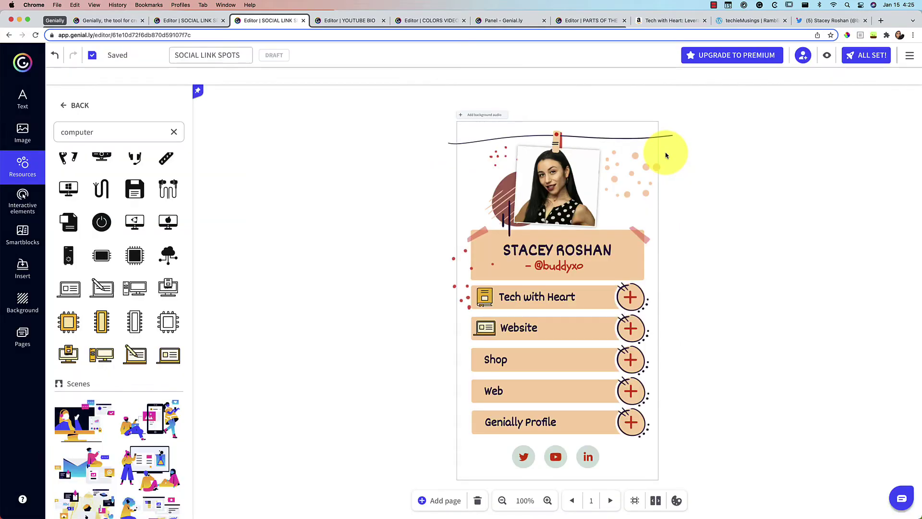
Step: Switch to the YOUTUBE BIO project and delete the first large sample video under Best videos
click(349, 21)
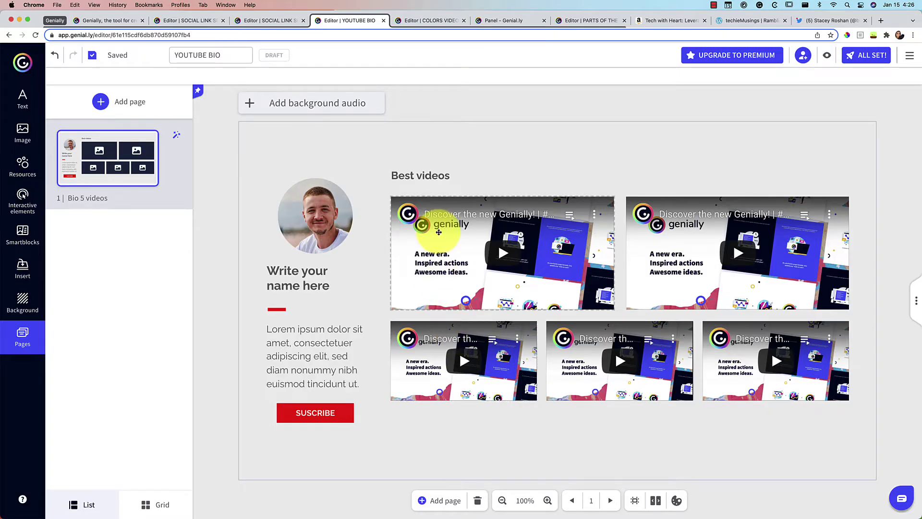
click(438, 232)
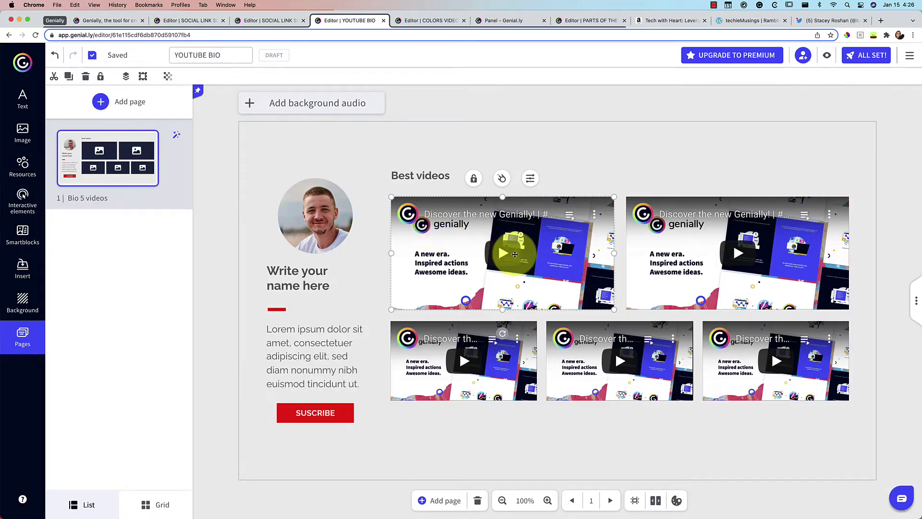
click(20, 272)
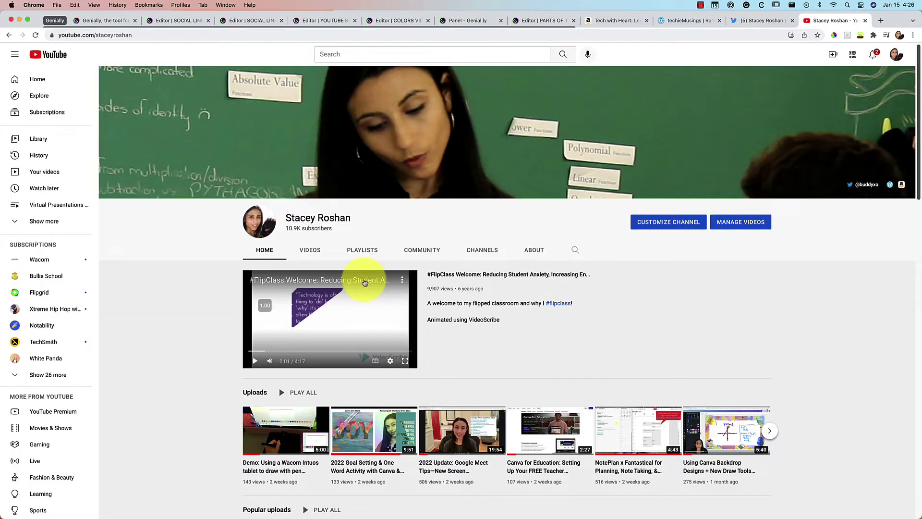
Step: Open the #FlipClass Welcome video from the owner's YouTube channel and copy its share link
click(364, 283)
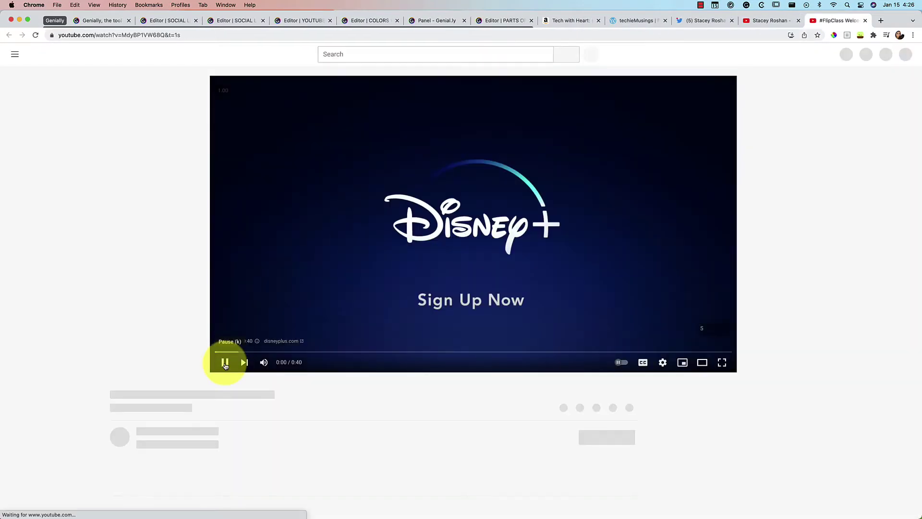
click(562, 433)
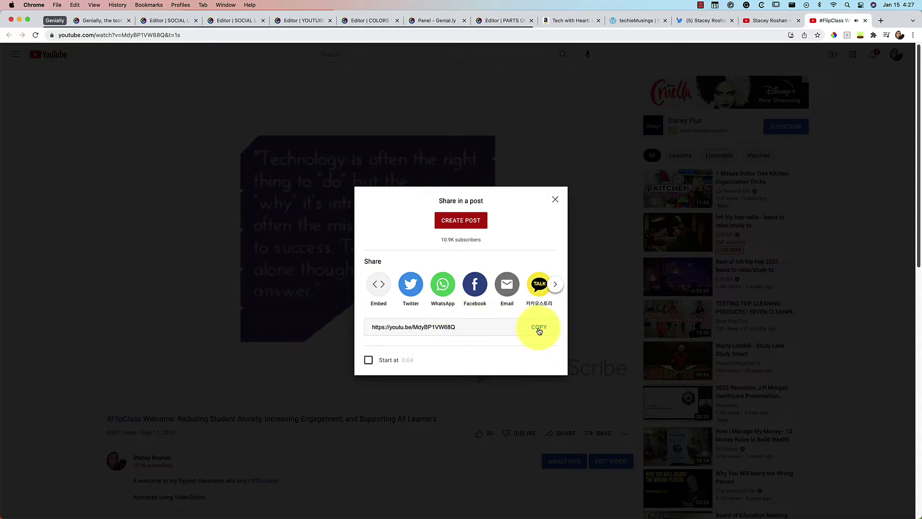
click(539, 328)
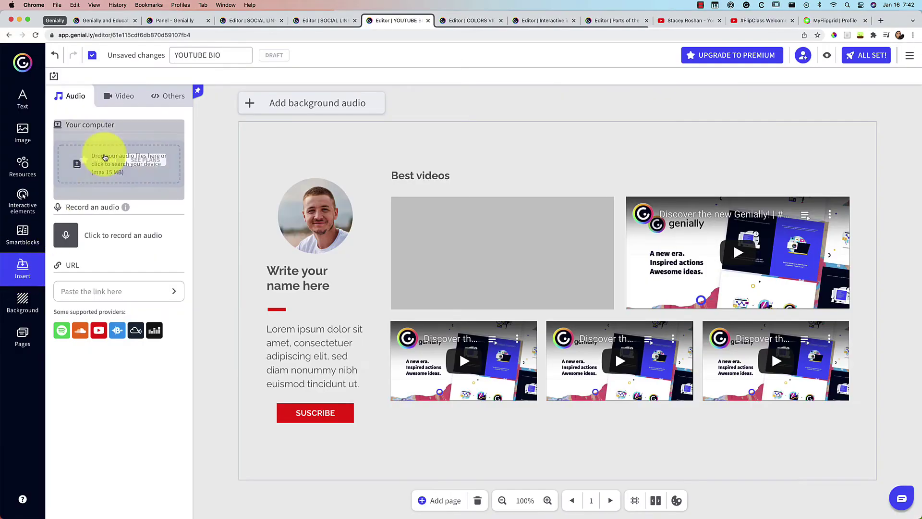
click(125, 98)
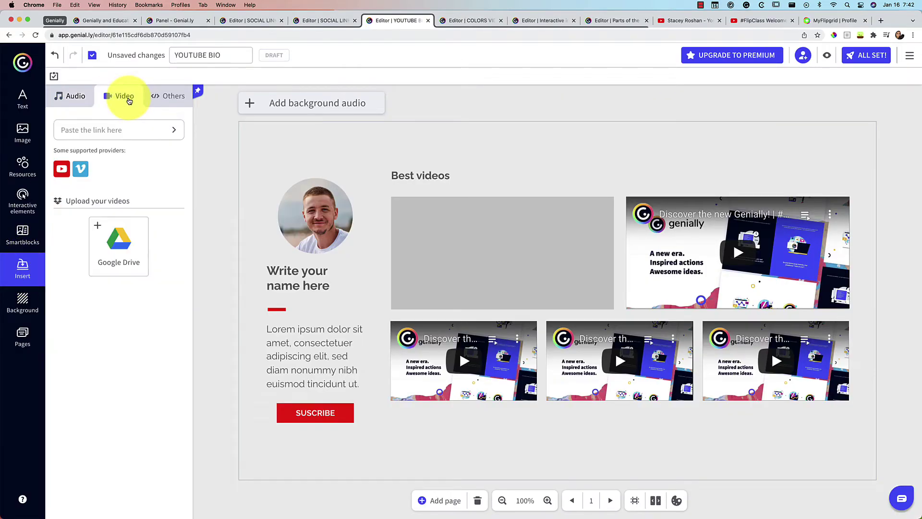
click(117, 129)
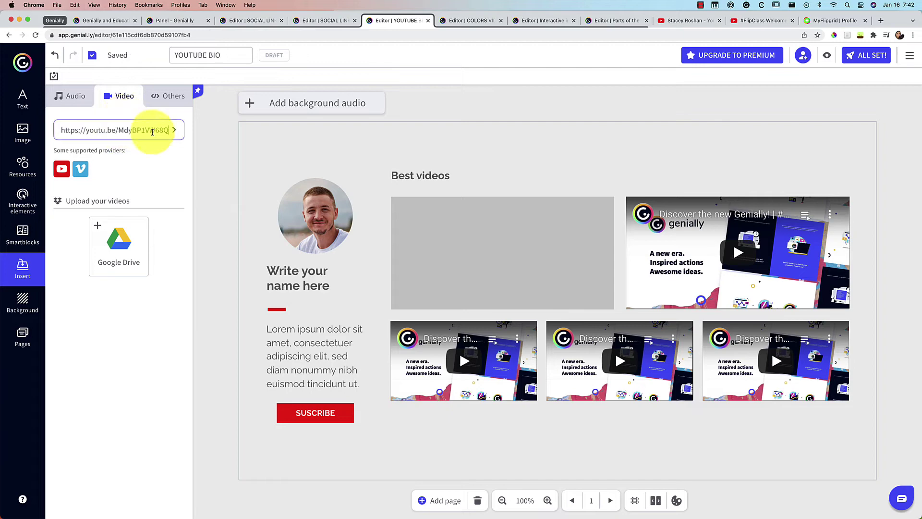
key(Return)
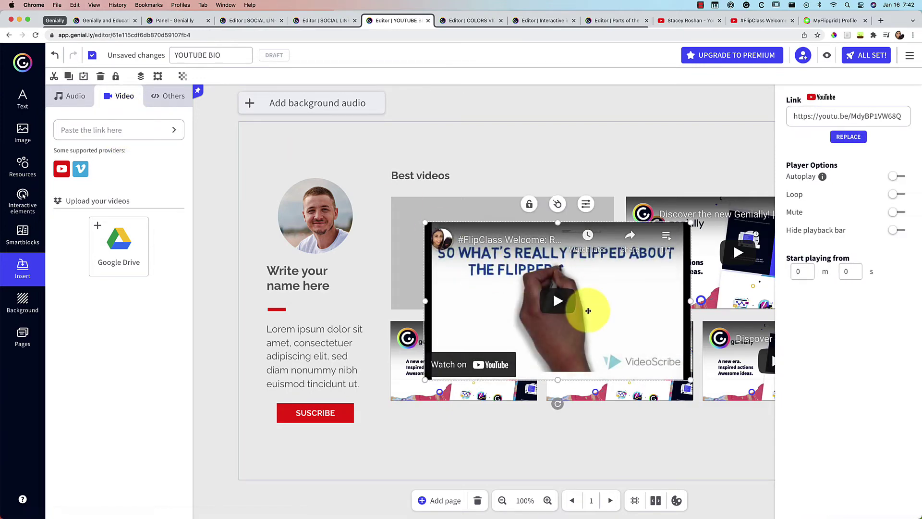
Step: Move and resize the #FlipClass video to fill the first large placeholder under Best videos, and open its player settings
drag(587, 309, 555, 285)
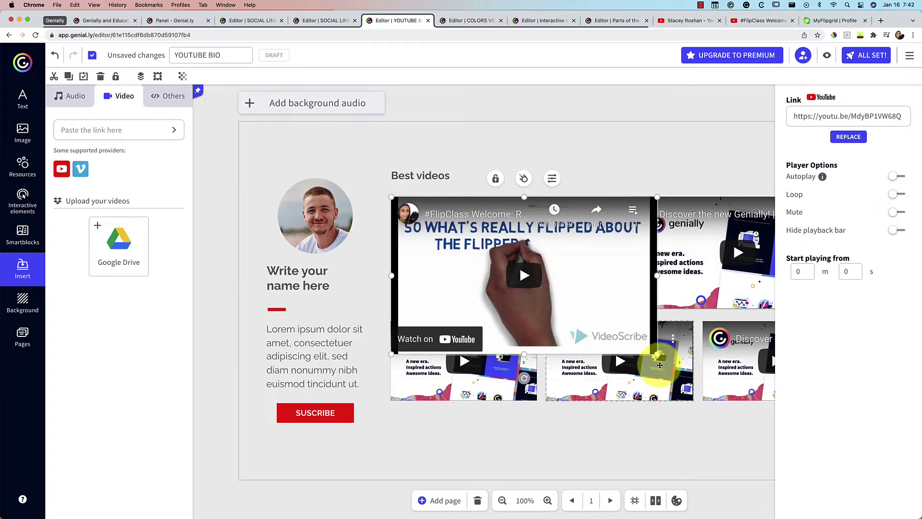
drag(657, 354, 599, 283)
drag(583, 251, 615, 255)
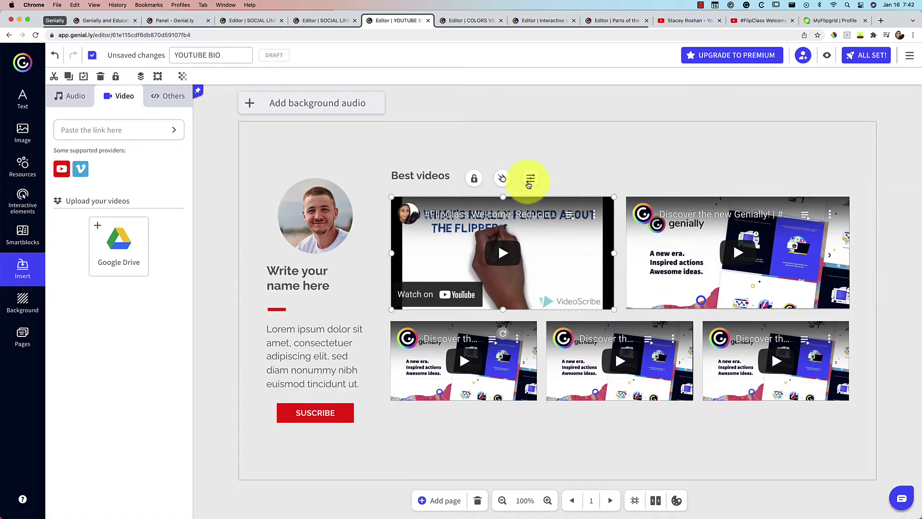
click(529, 182)
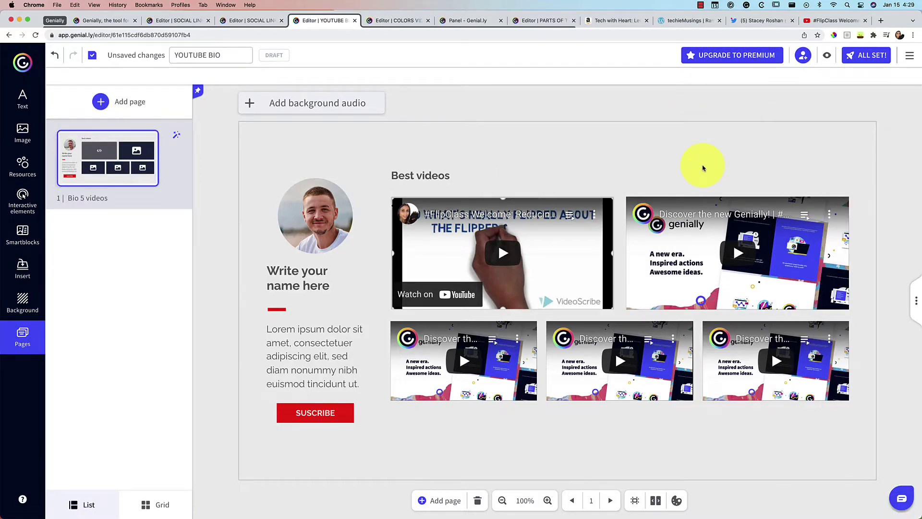
Step: Delete the second large sample video, beside the #FlipClass video
click(718, 210)
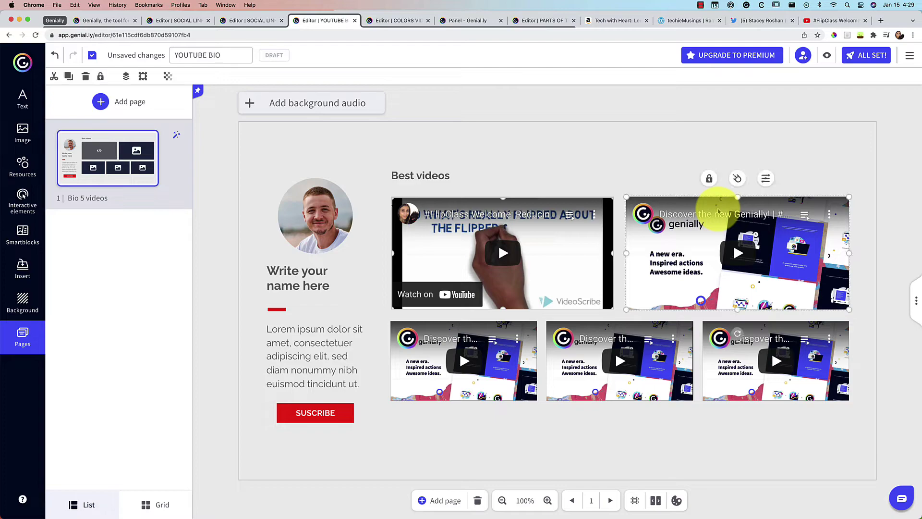
drag(718, 210, 719, 211)
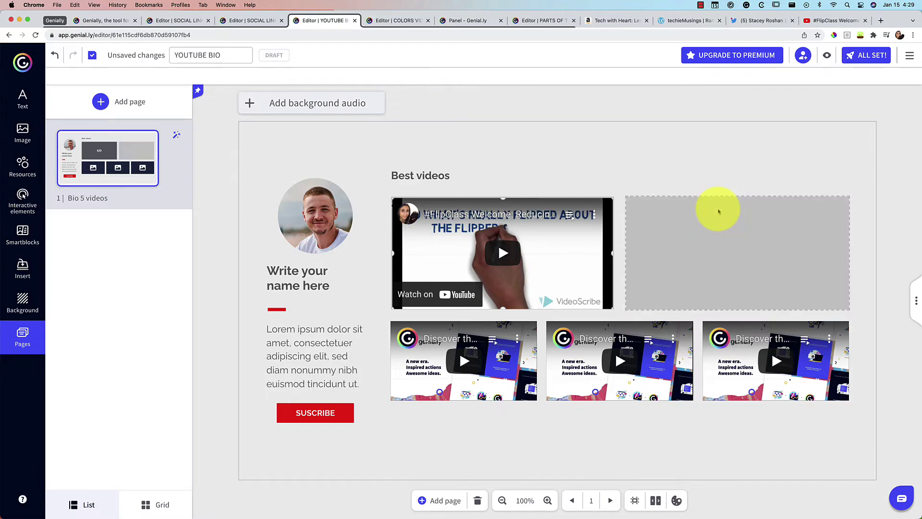
Step: Open Flipgrid in a new browser tab and browse the videos on the owner's profile
key(super+t)
text(flip)
key(Return)
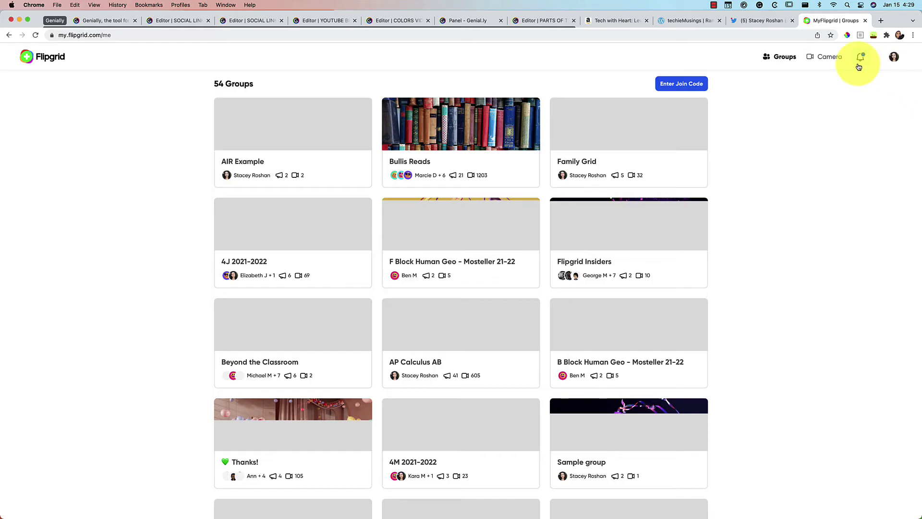
click(893, 59)
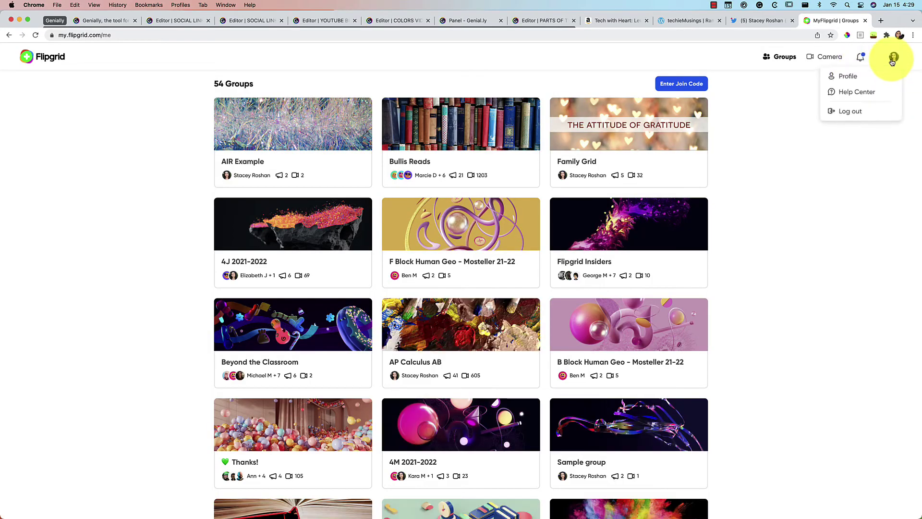
click(848, 76)
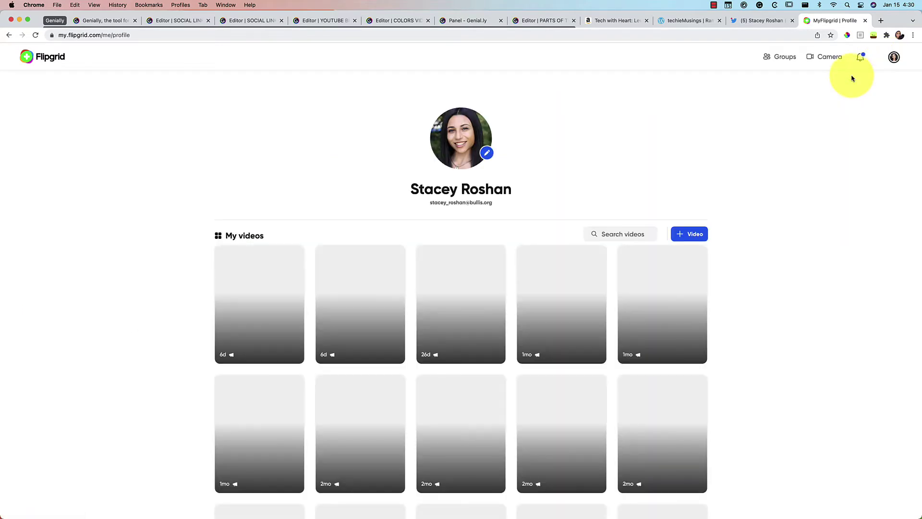
scroll(361, 315, down, 5)
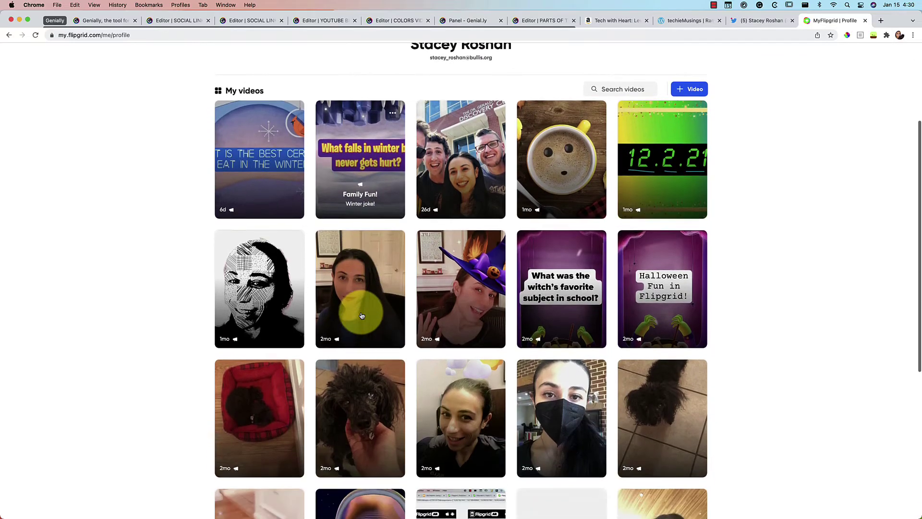
scroll(361, 315, up, 5)
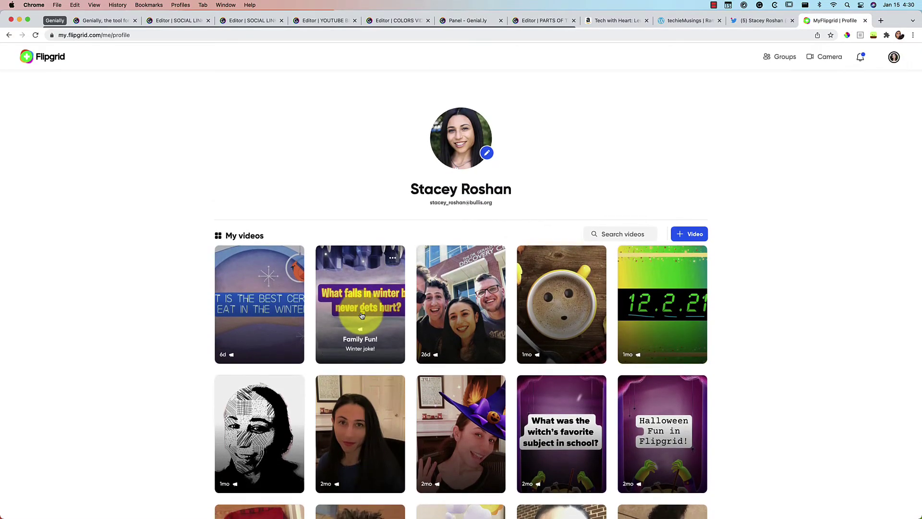
Step: Open the Winter cereal video, pause it and copy its share link
click(268, 304)
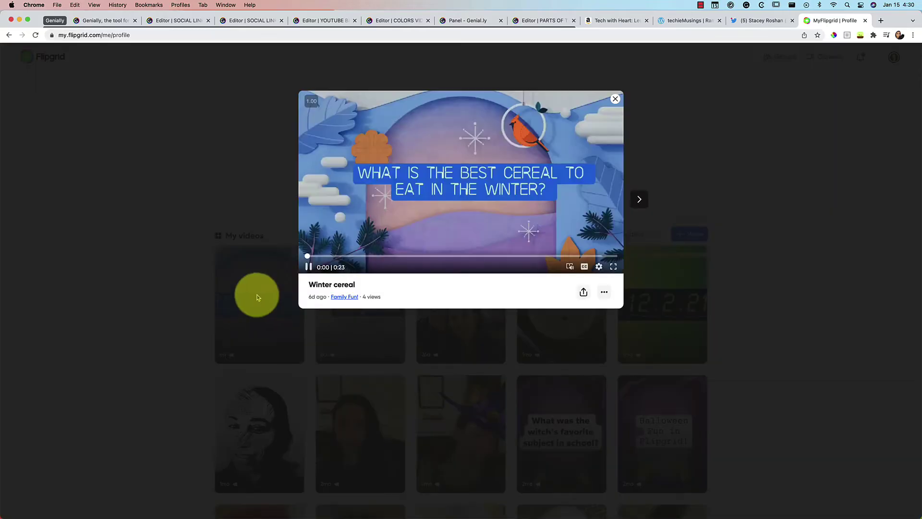
click(319, 260)
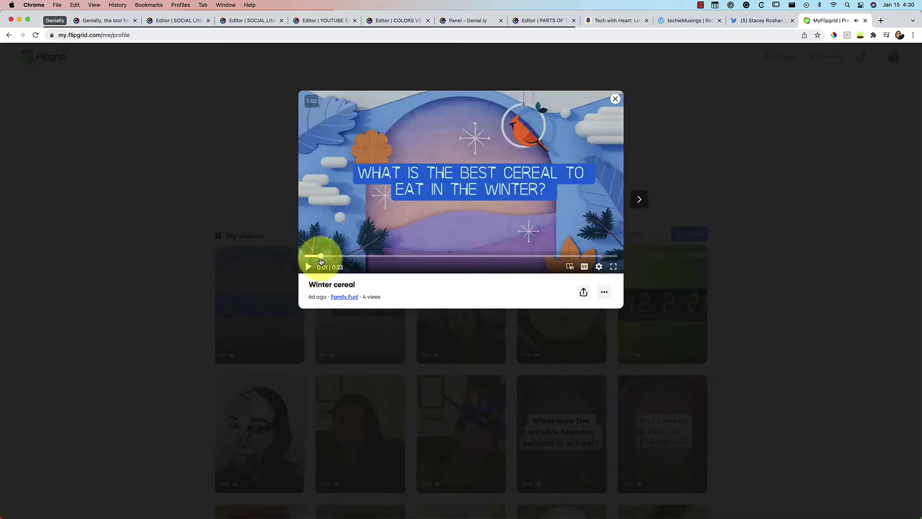
click(583, 291)
click(523, 303)
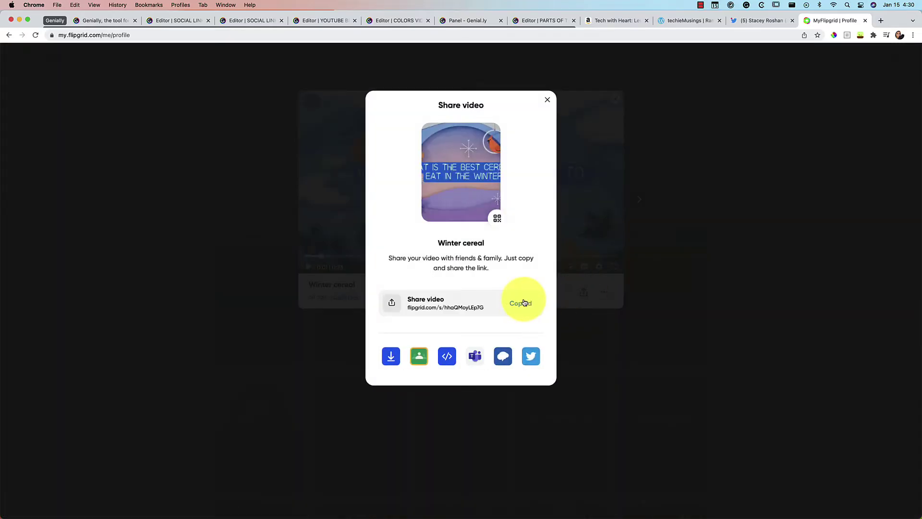
Step: Insert the copied Winter cereal Flipgrid link into the YOUTUBE BIO page and shrink its card over the empty second large placeholder
click(317, 22)
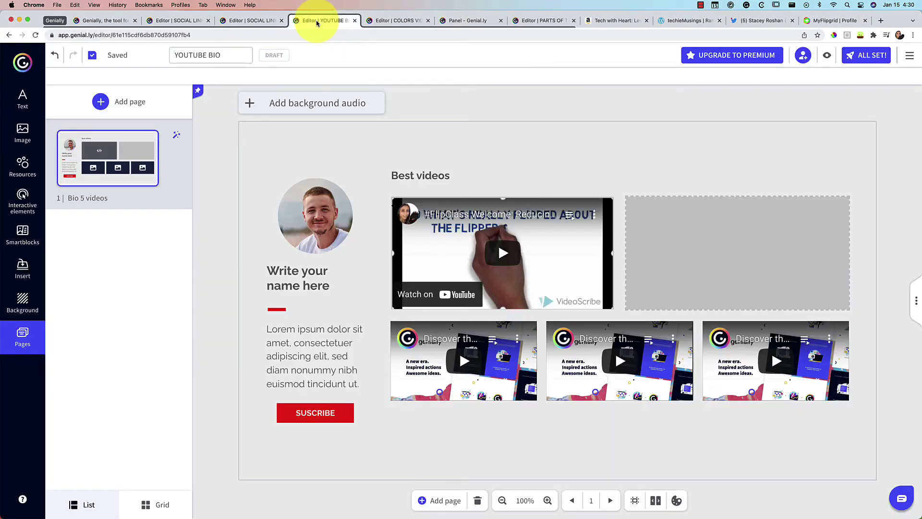
click(23, 268)
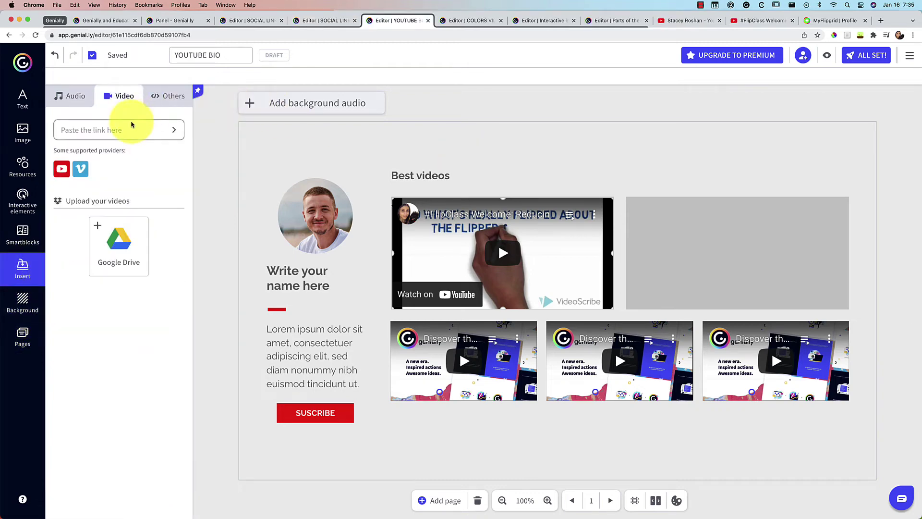
key(Return)
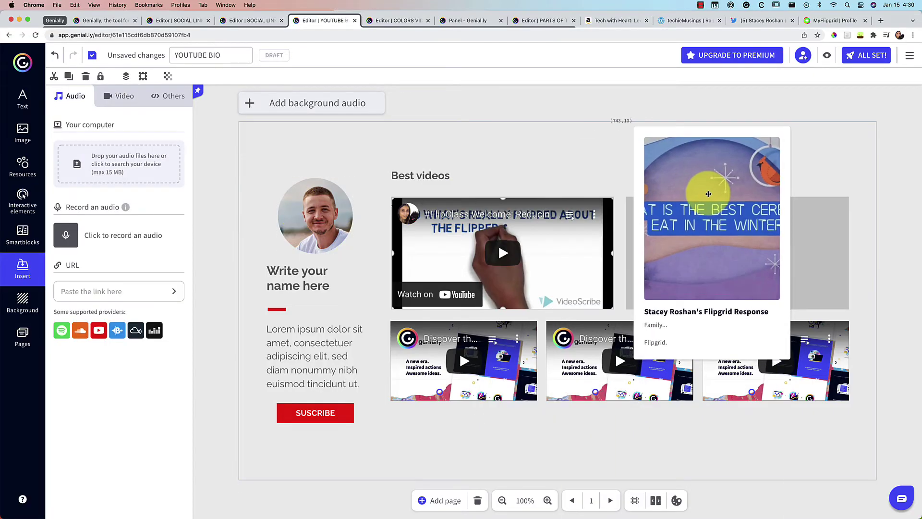
click(709, 193)
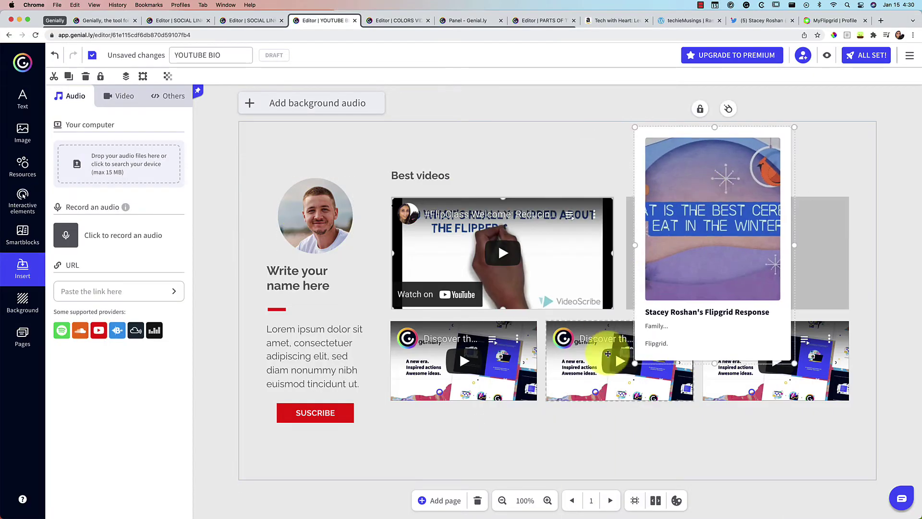
drag(635, 364, 669, 309)
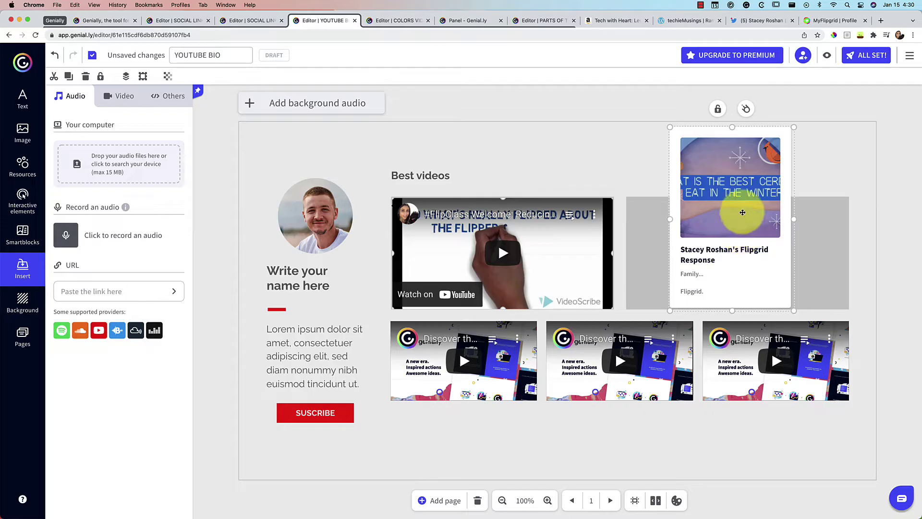
Step: Preview the YOUTUBE BIO page, test the #FlipClass video and the Flipgrid card, and return to editing
click(828, 57)
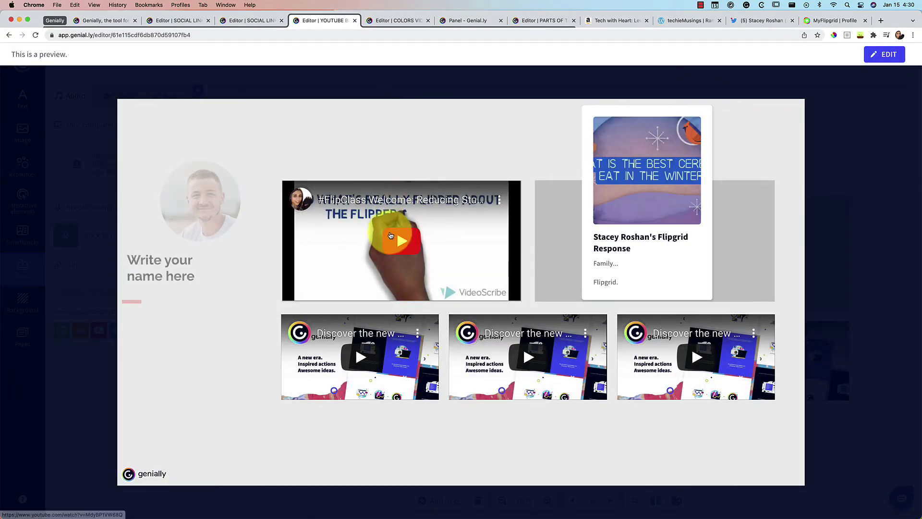
click(399, 240)
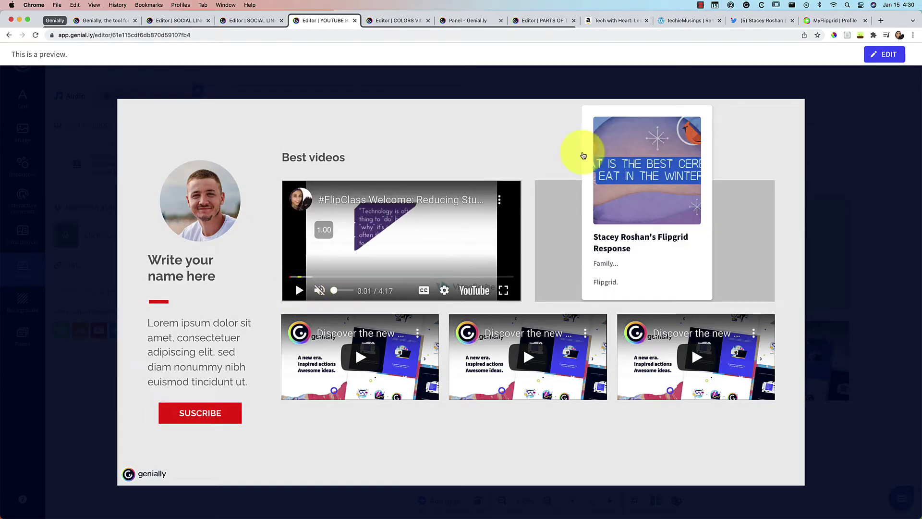
click(625, 168)
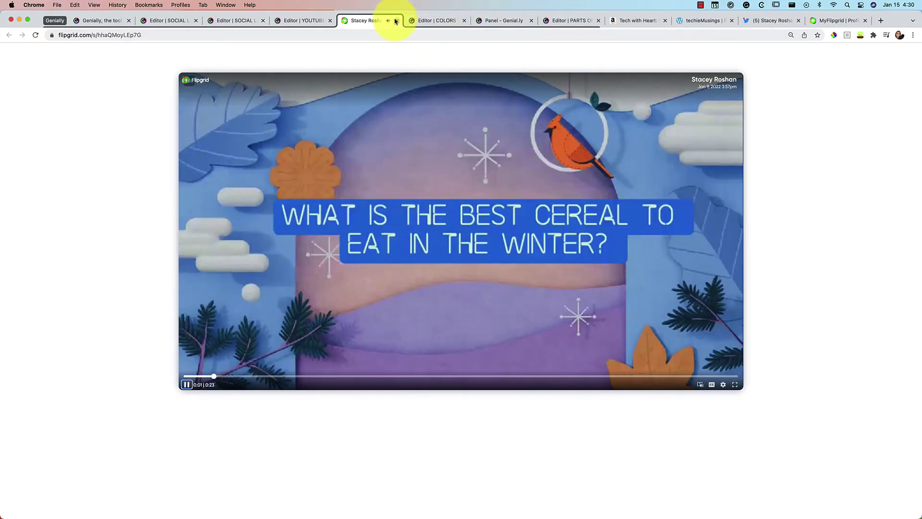
click(396, 21)
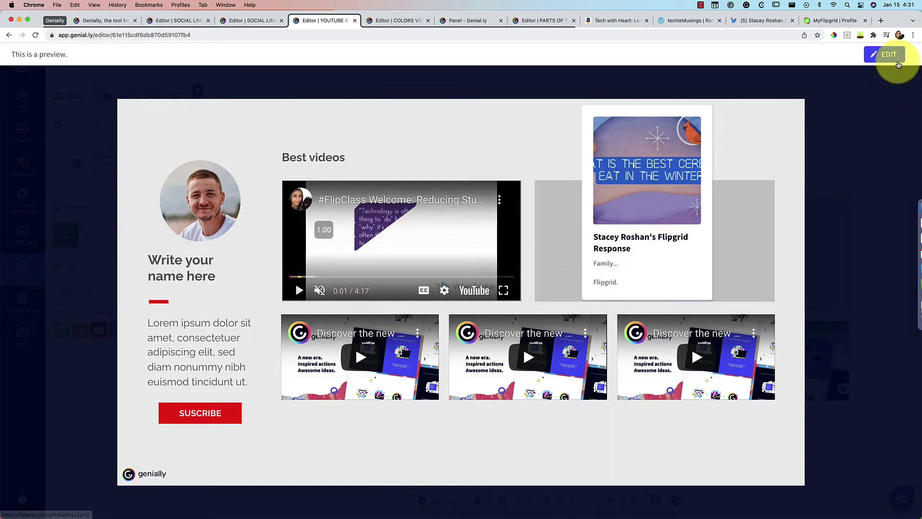
click(880, 56)
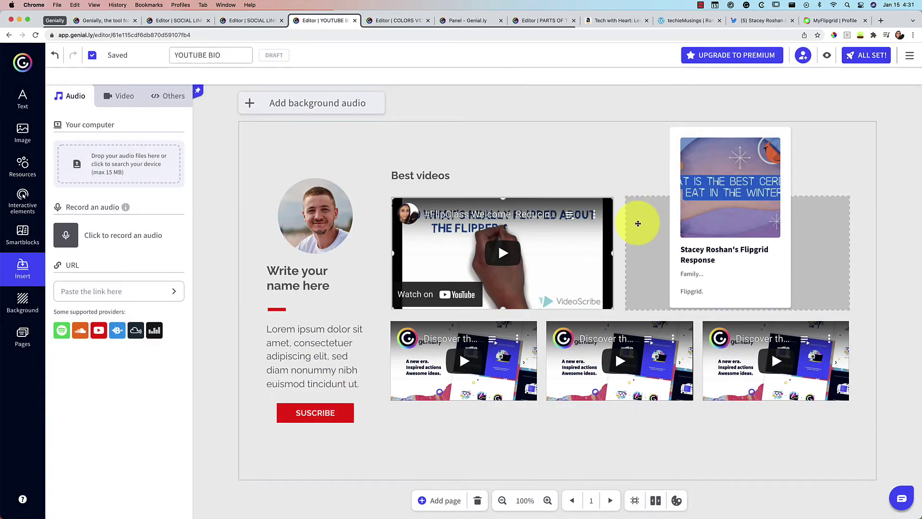
Step: Compare the Standard and Video navigation modes in the COLORS video presentation, leaving Video selected
click(398, 20)
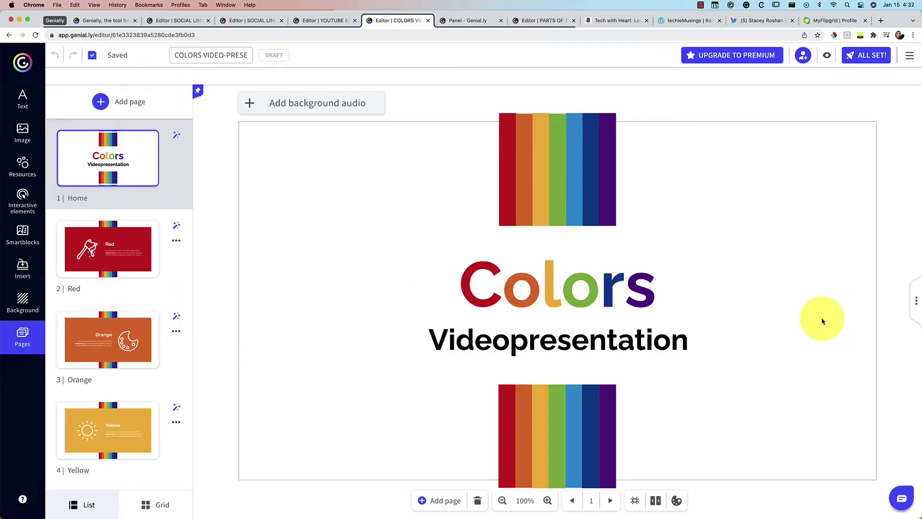
click(914, 301)
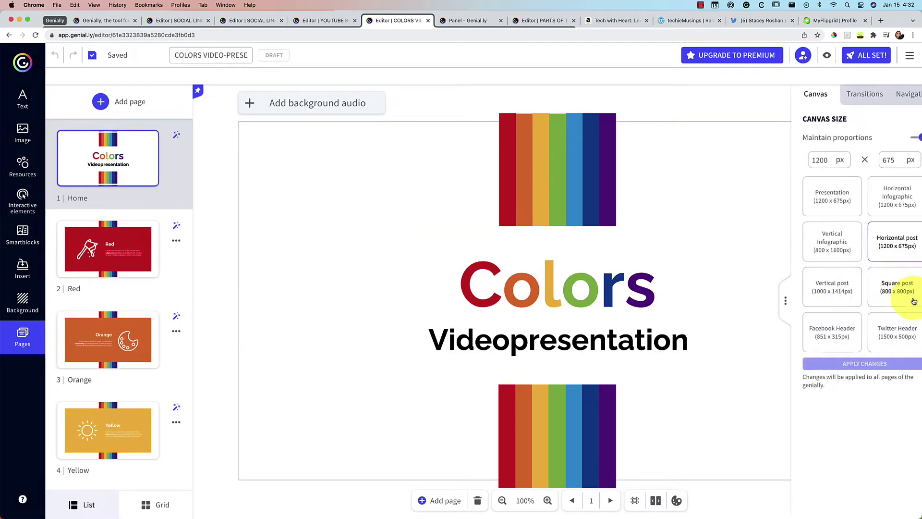
click(896, 94)
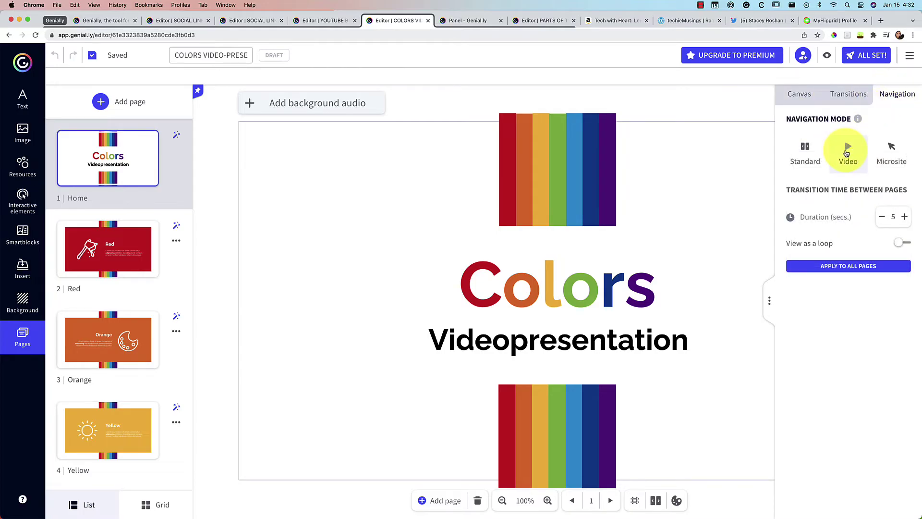
click(811, 149)
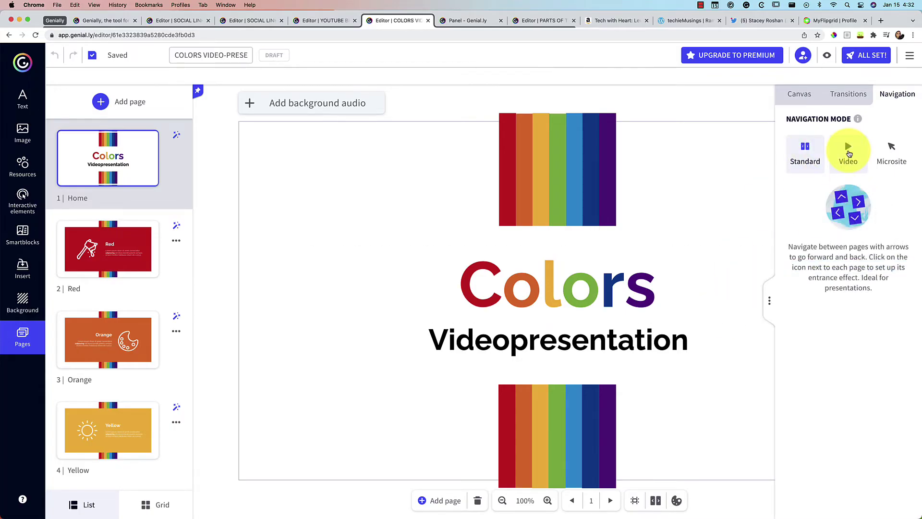
click(849, 153)
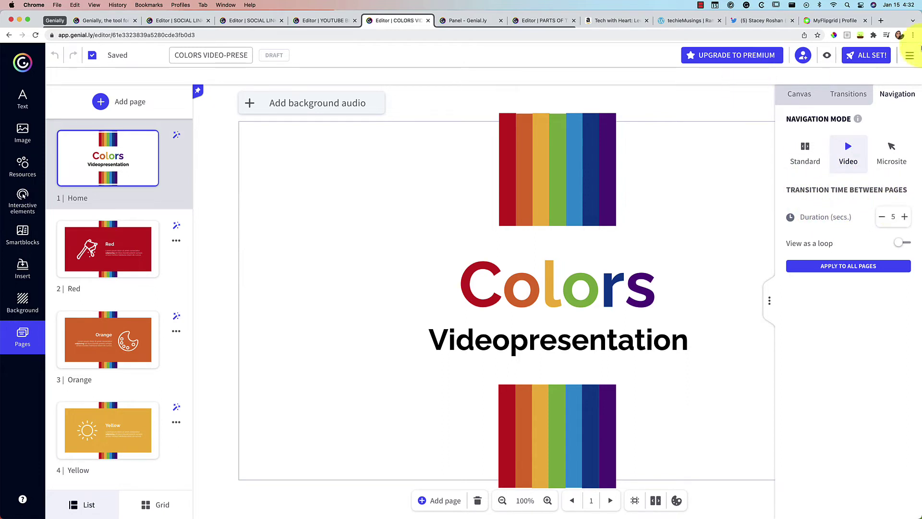
click(731, 103)
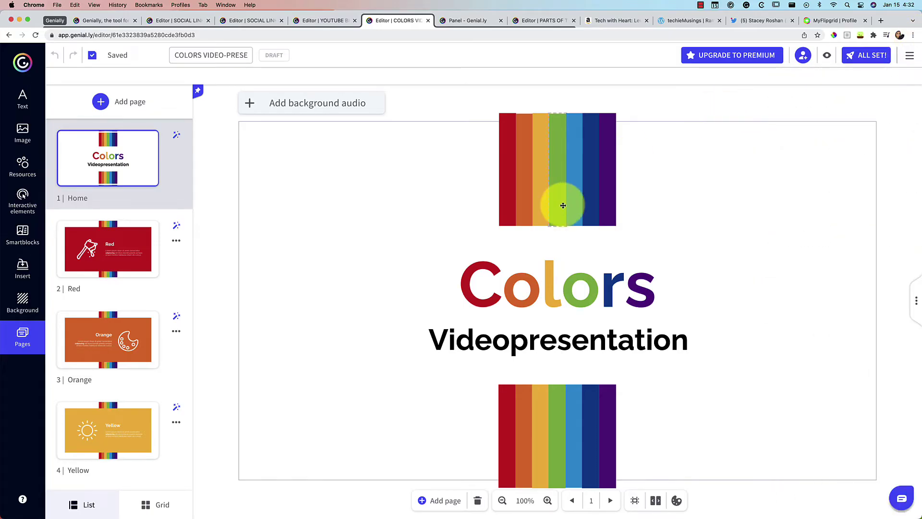
Step: Examine the horizontal and vertical page transition styles available for the Home page
click(508, 211)
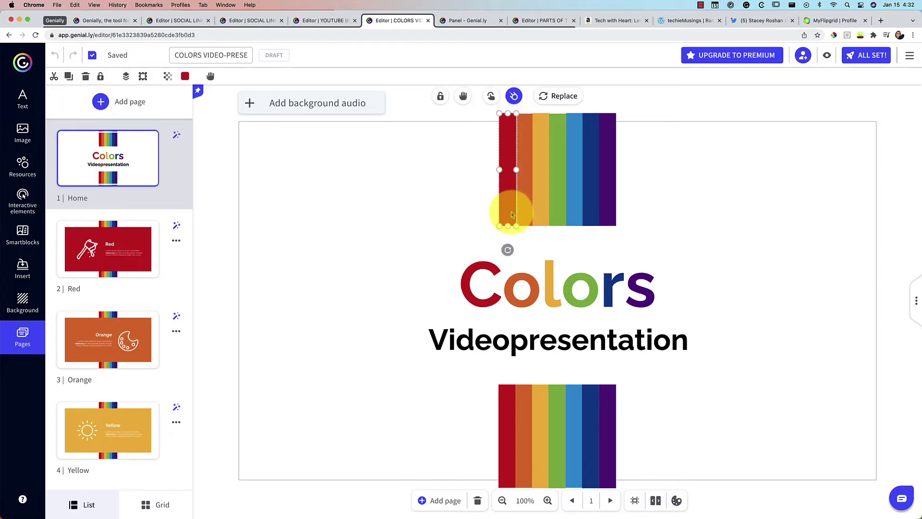
click(914, 301)
click(848, 94)
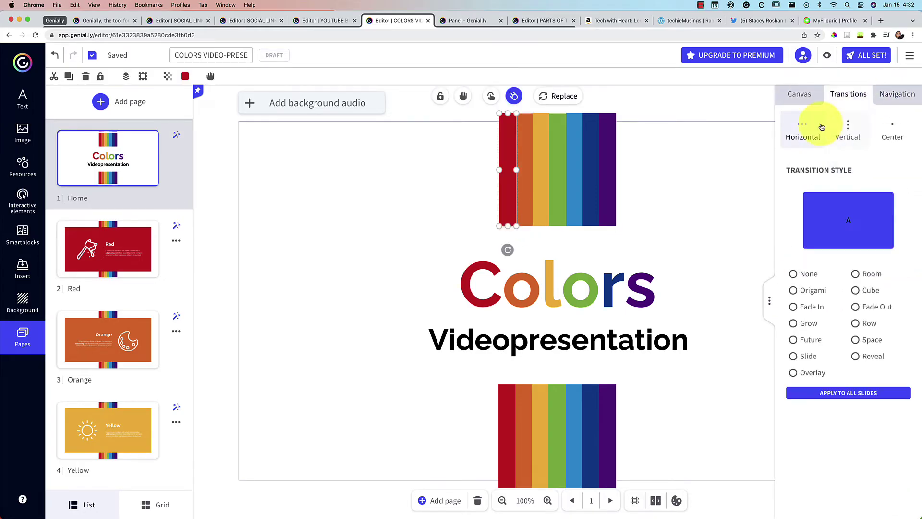
click(849, 128)
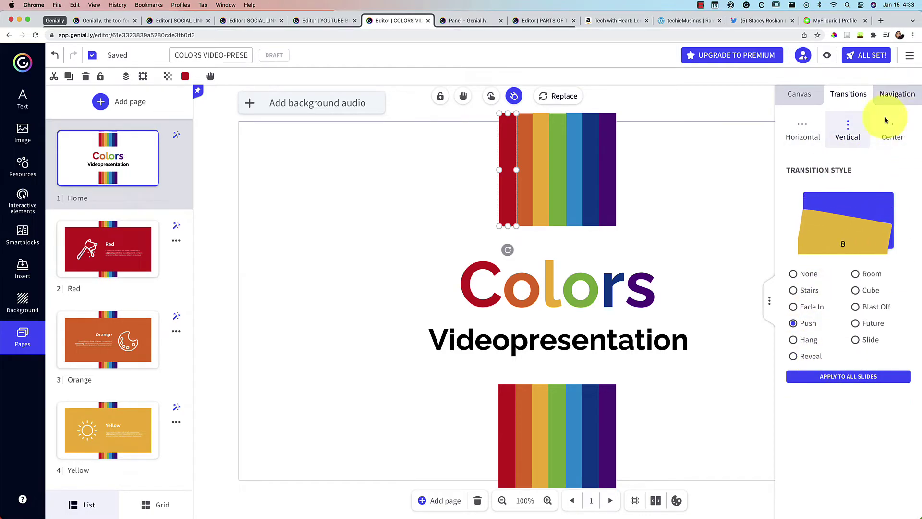
click(725, 107)
Step: Inspect the animation settings of the upper red stripe on the Home page and close them
click(507, 156)
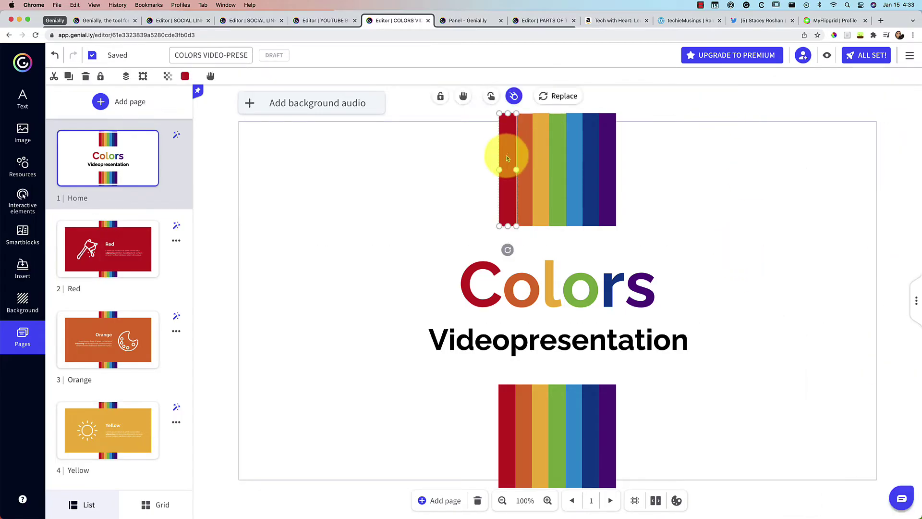
click(514, 97)
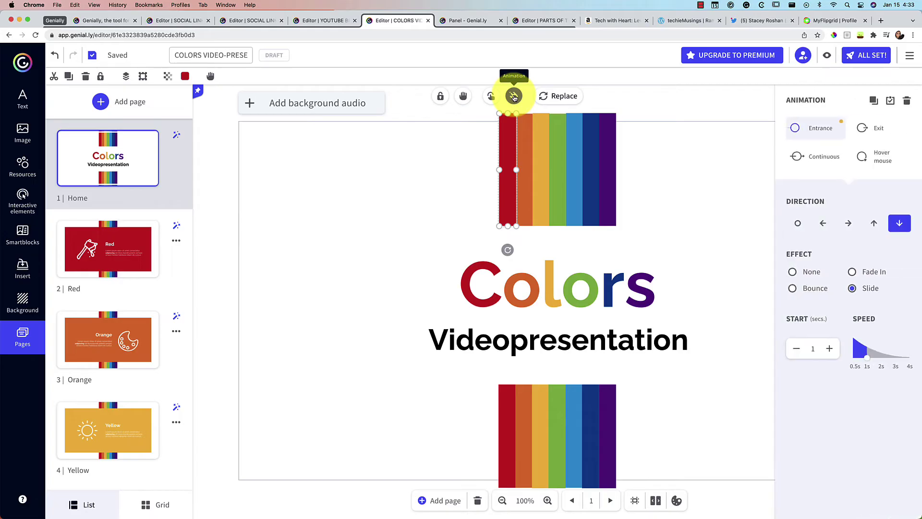
key(Escape)
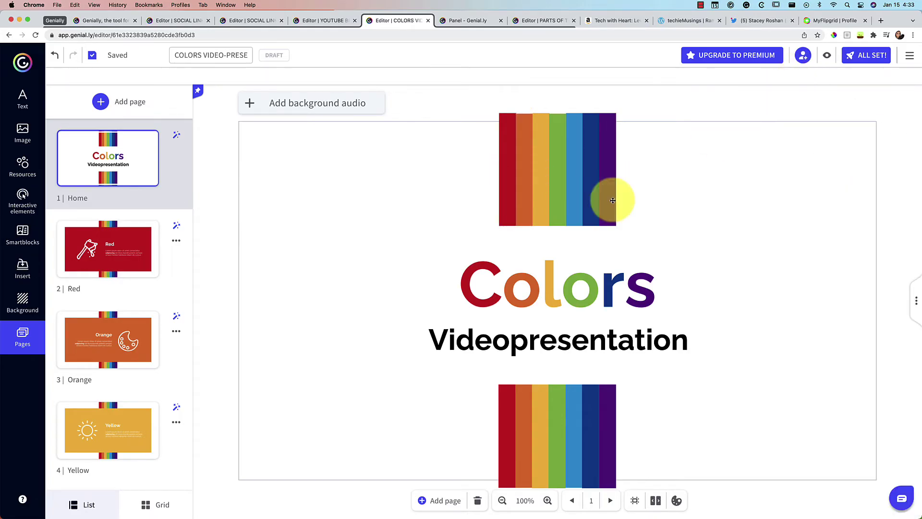
Step: Preview the COLORS video presentation, return to editing, and look through its pages from Red to Thanks
click(827, 55)
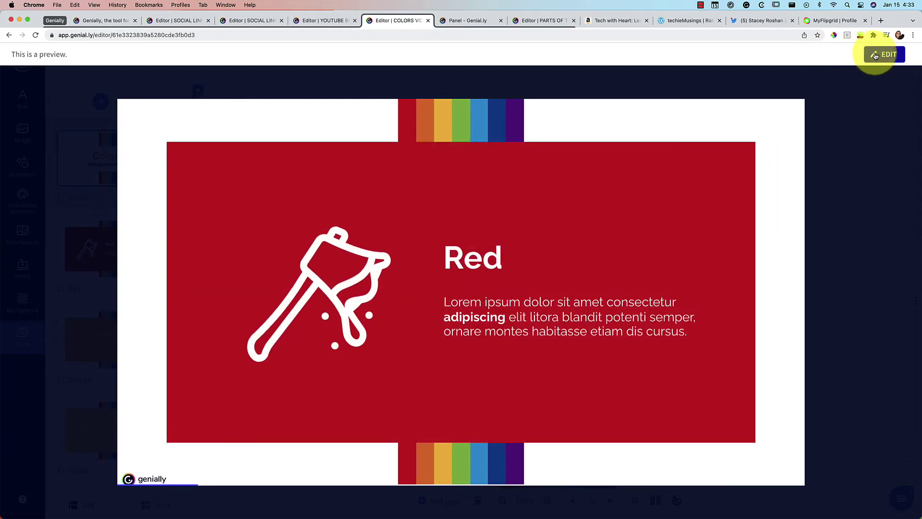
click(875, 56)
click(101, 254)
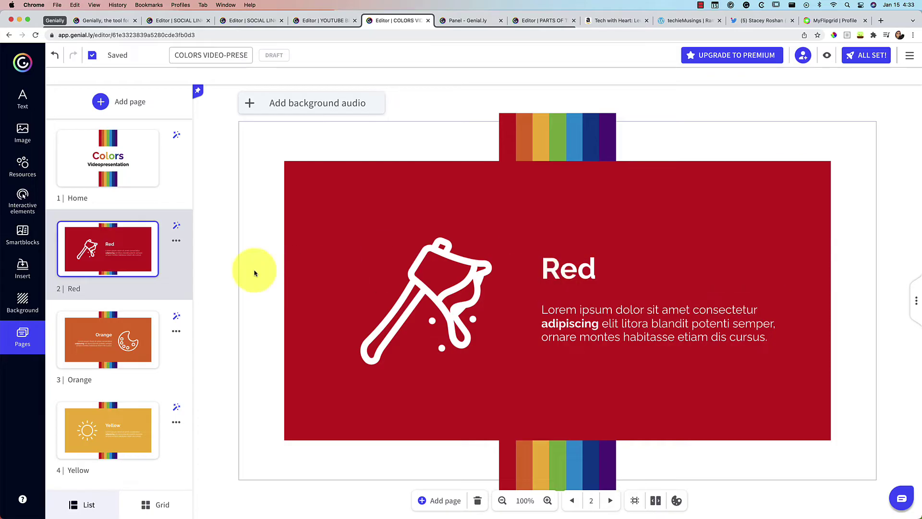
mouse_move(103, 261)
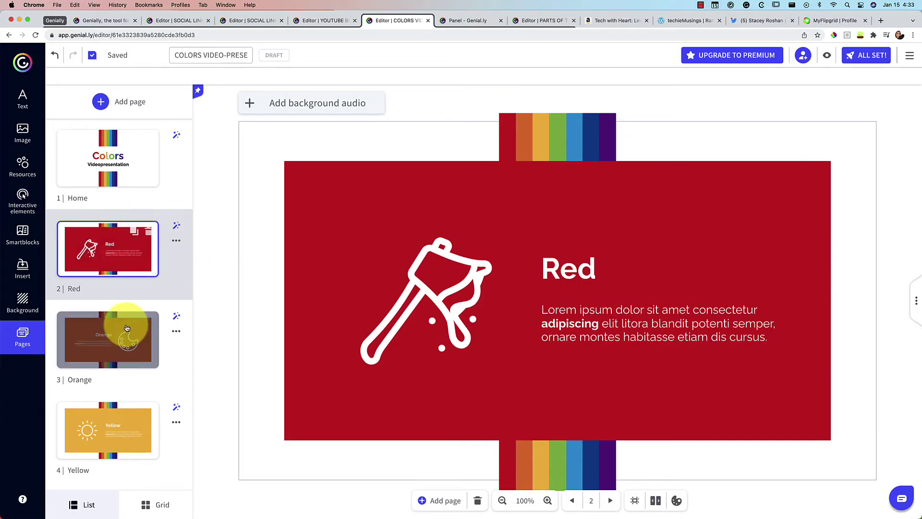
scroll(126, 324, down, 5)
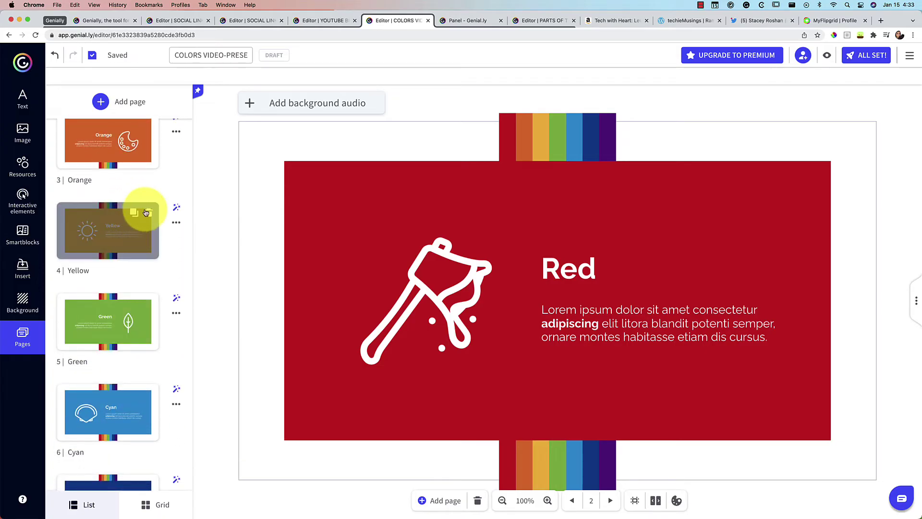
scroll(122, 269, down, 8)
scroll(119, 287, down, 4)
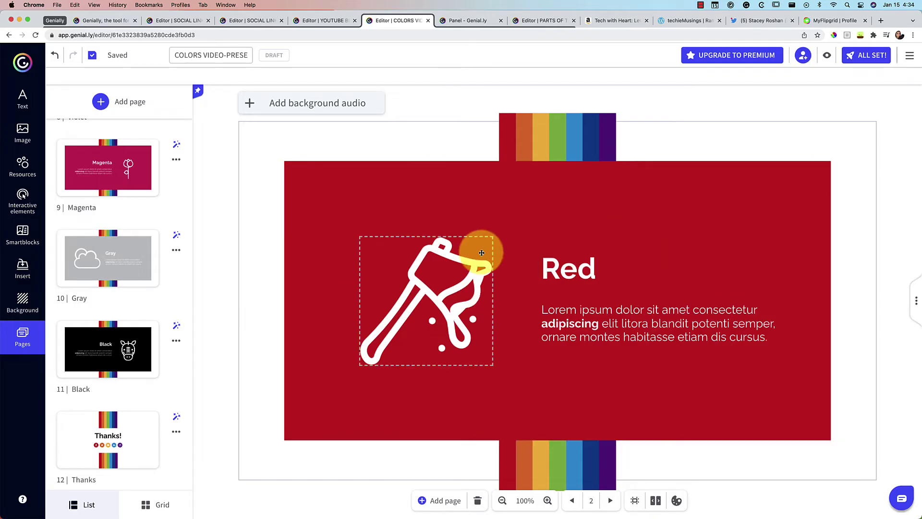
Step: Create a new interactive image from the squirrel and camera photo, extending the crop area to cover the whole picture
click(471, 21)
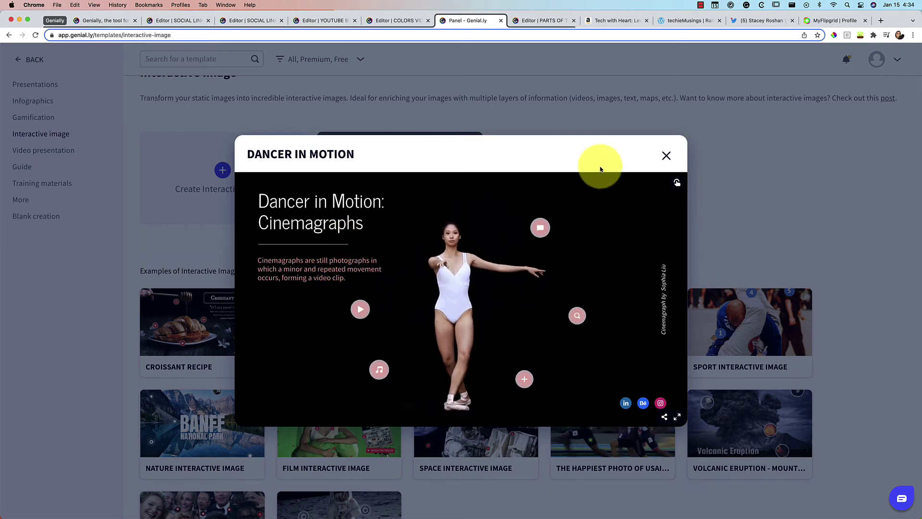
click(666, 155)
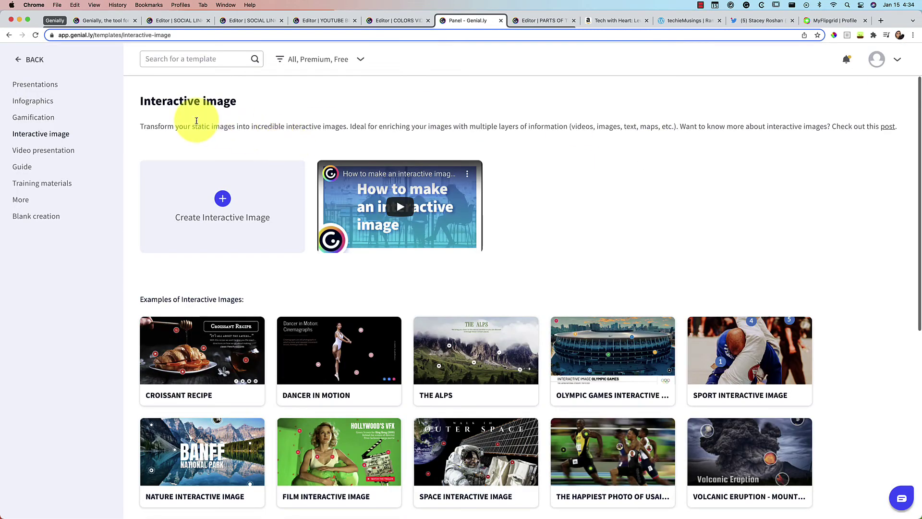
click(223, 199)
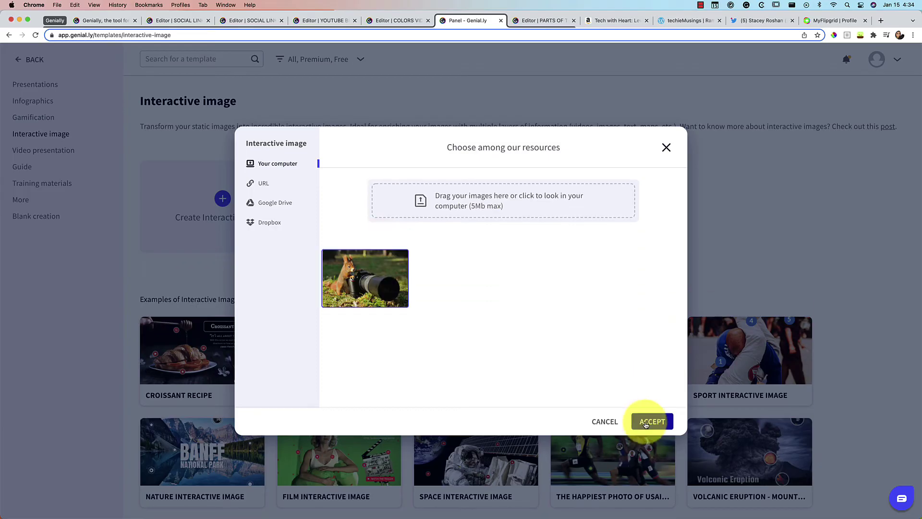
click(652, 421)
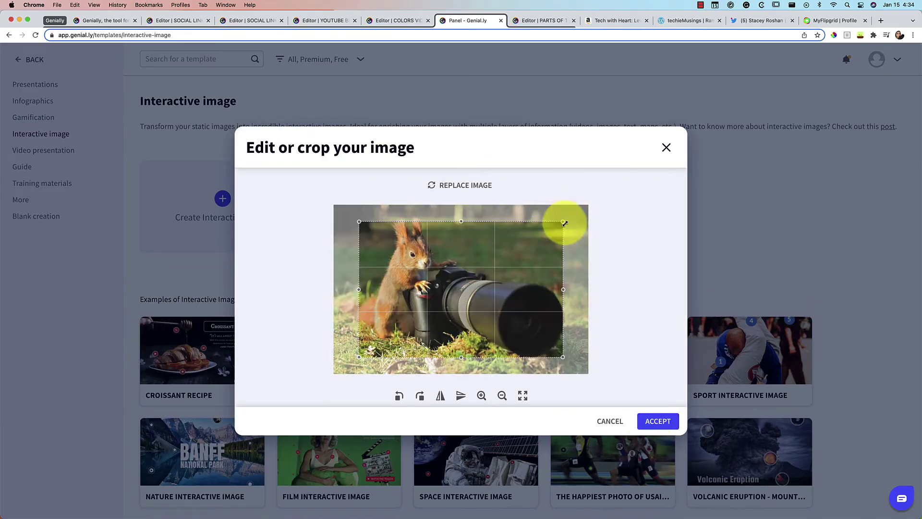
drag(565, 223, 592, 206)
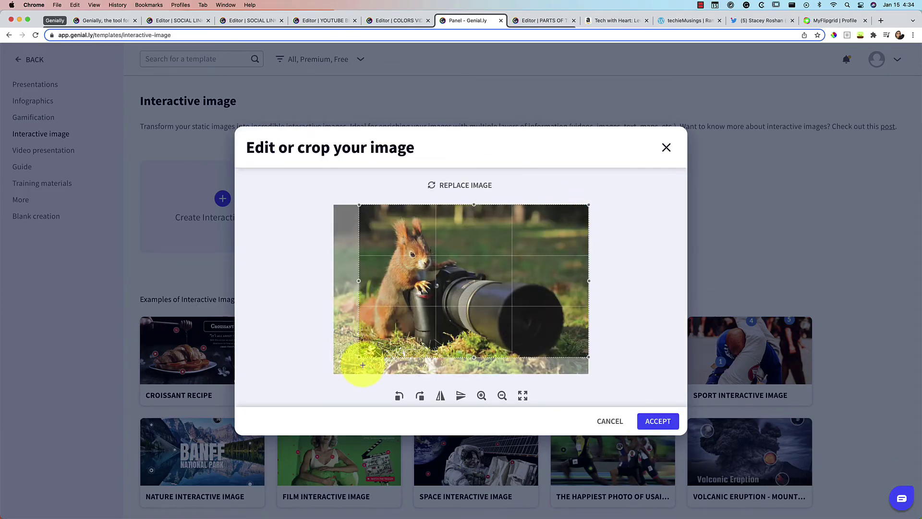
drag(359, 358, 330, 373)
click(657, 421)
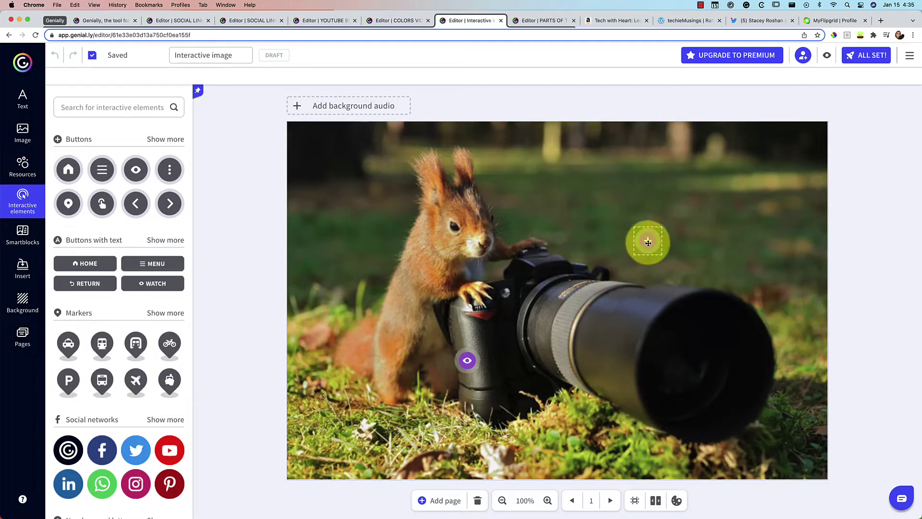
Step: Replace the plus button with the round play button and move it onto the front of the camera lens
click(647, 243)
drag(649, 240, 700, 247)
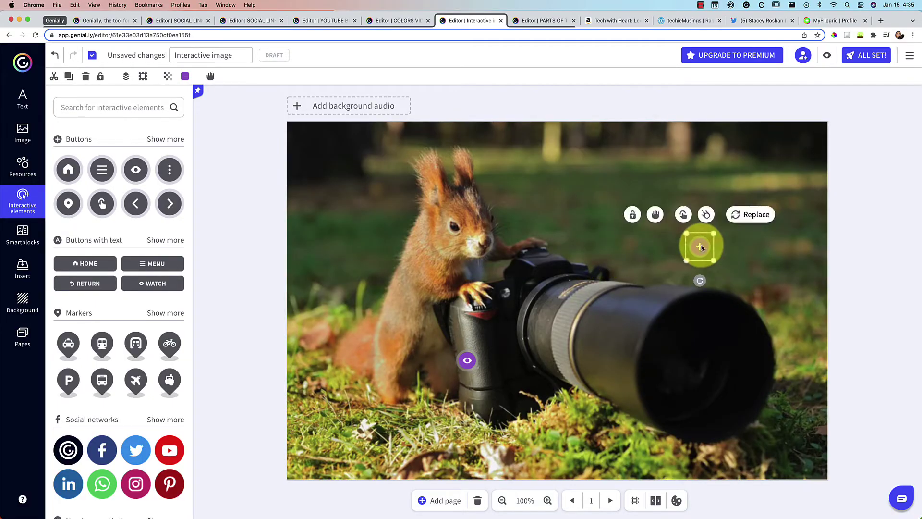
click(752, 216)
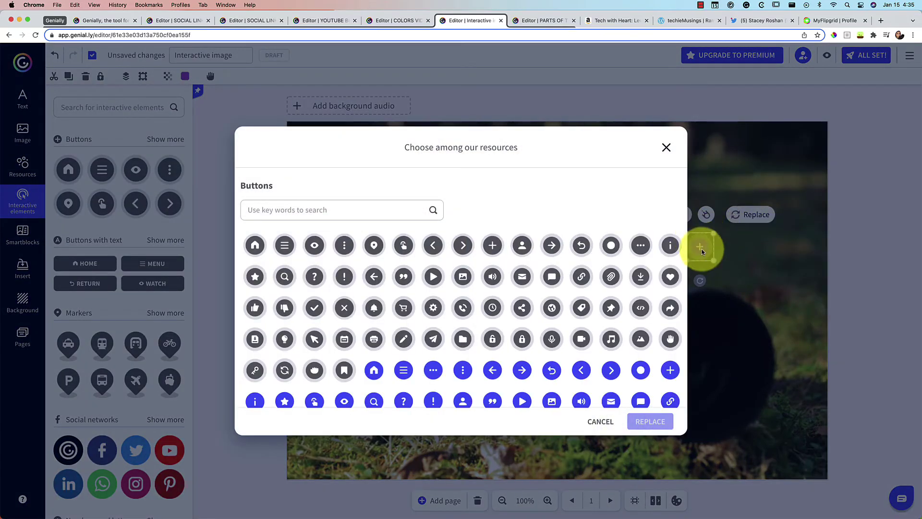
scroll(463, 331, down, 2)
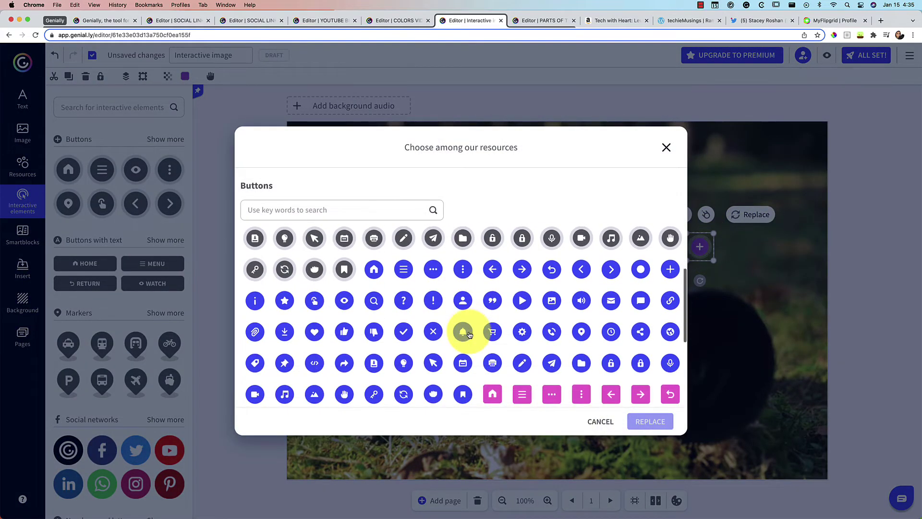
click(523, 301)
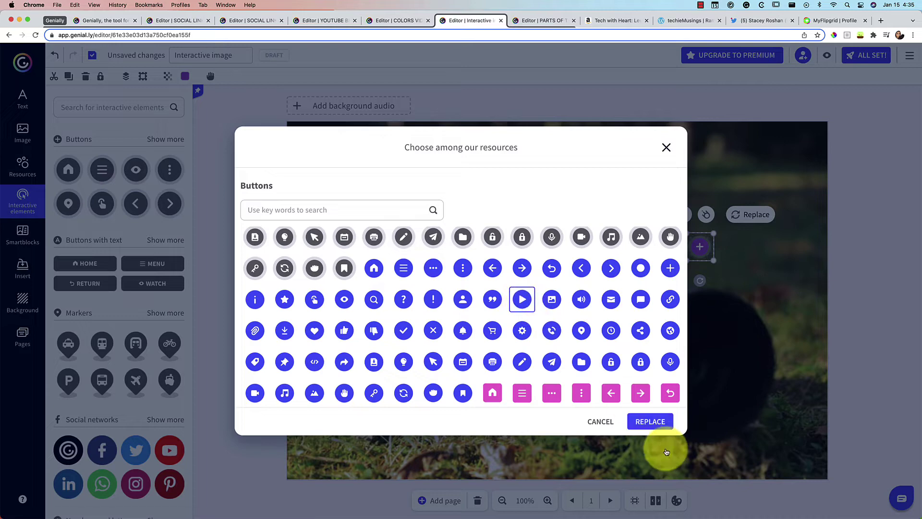
click(651, 421)
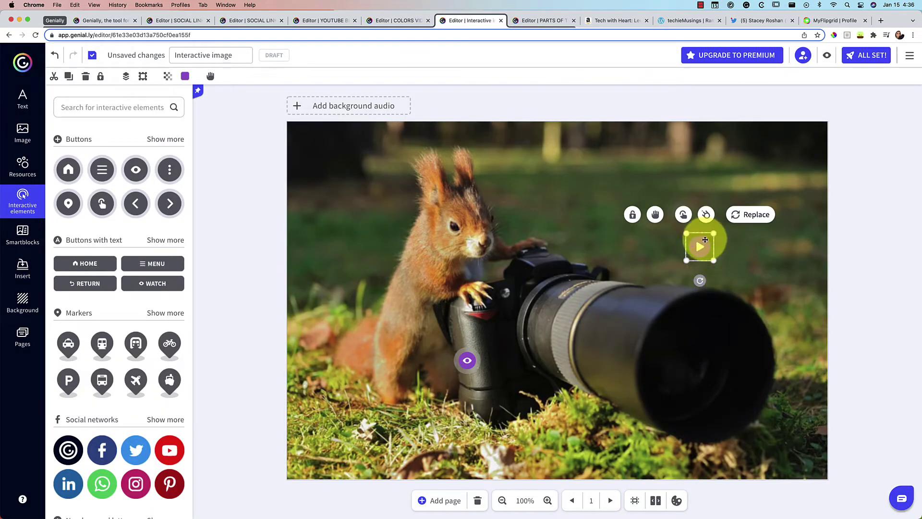
drag(699, 247, 687, 367)
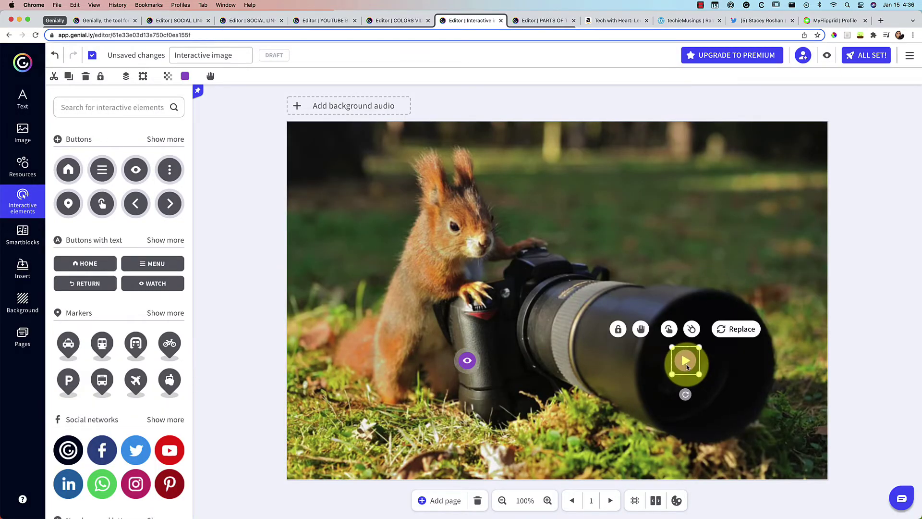
click(692, 330)
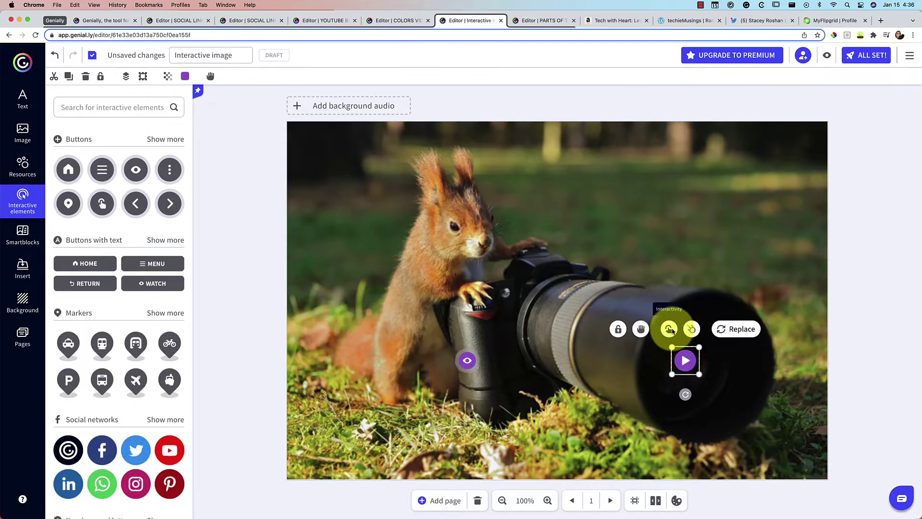
click(670, 330)
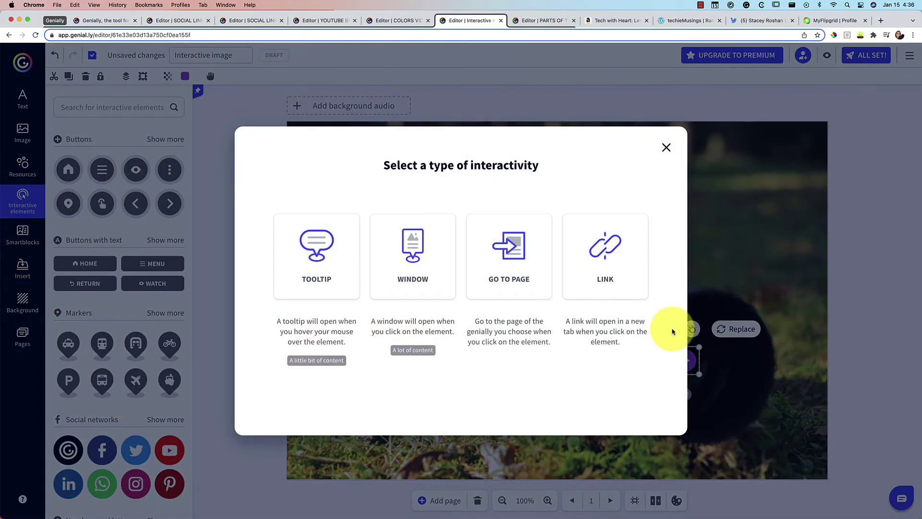
click(587, 255)
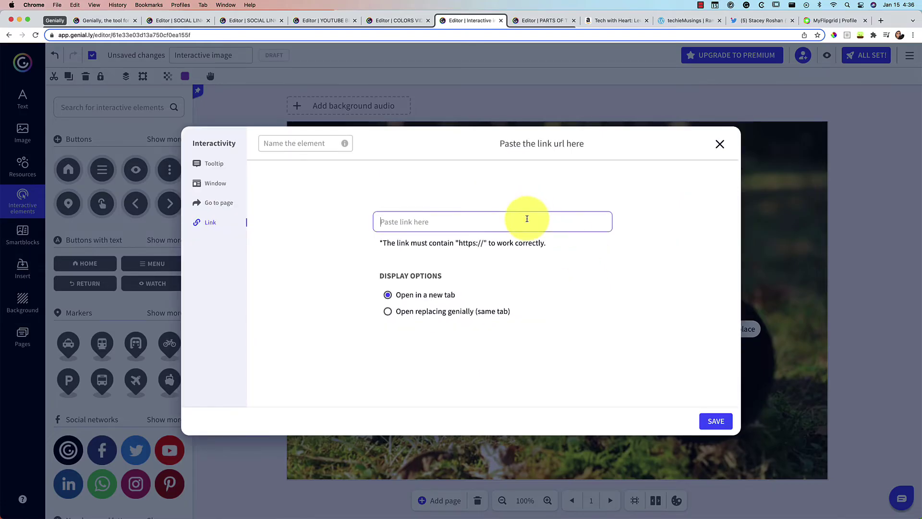
text(https://www.youtube.com/watch?v=MdyBP1VW68Q)
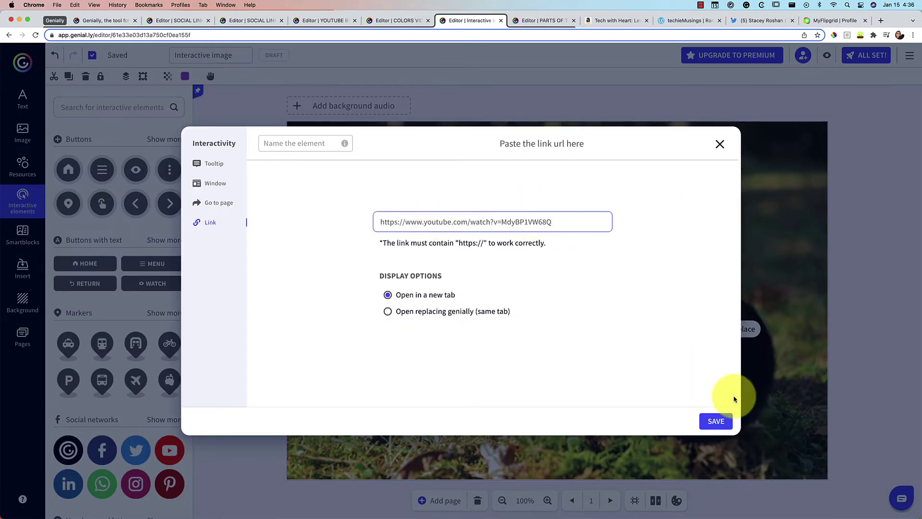
click(716, 420)
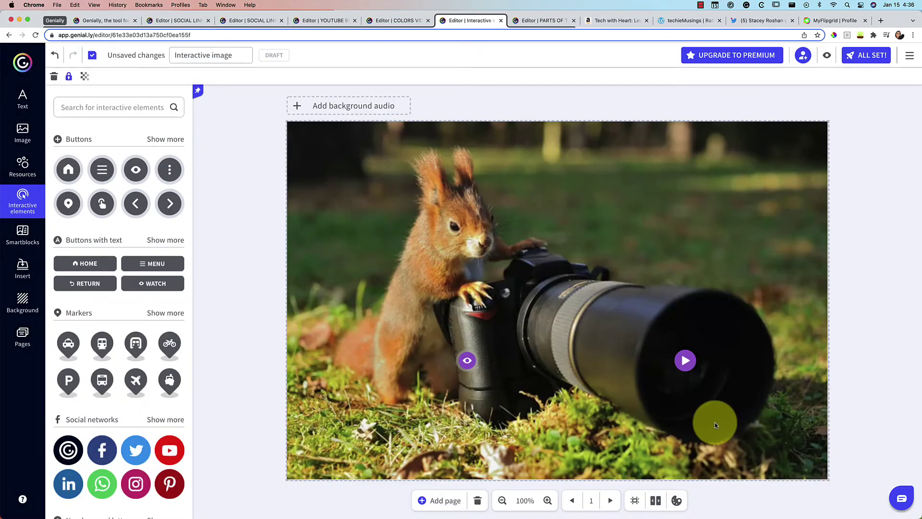
Step: Shift the eye button slightly on the camera body and give it a Window interactivity
click(473, 370)
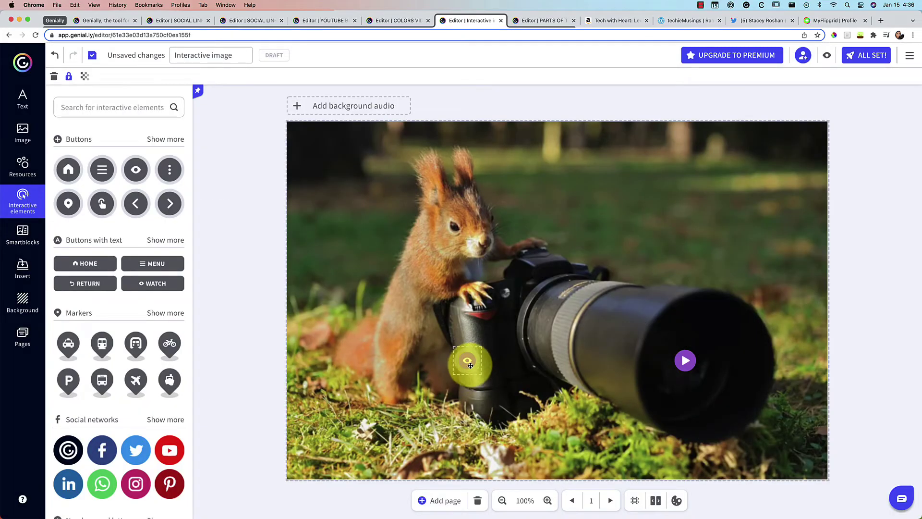
click(470, 366)
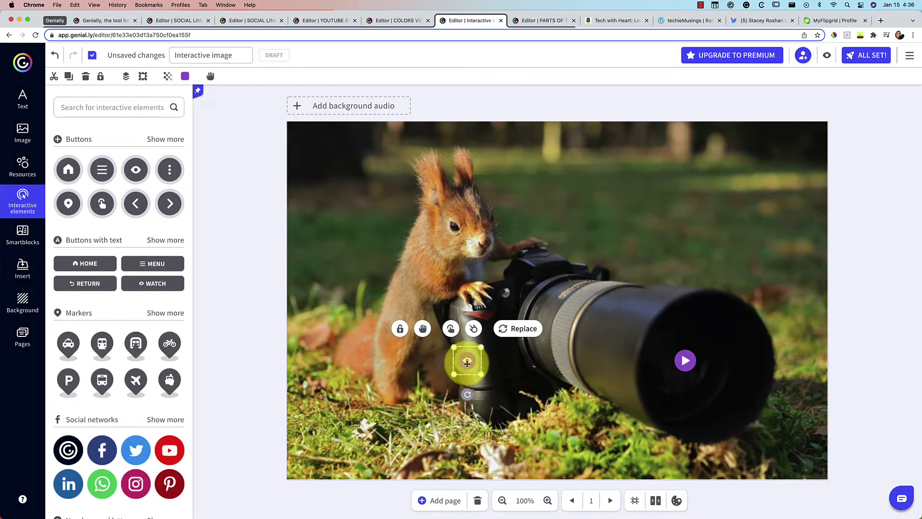
drag(469, 368, 477, 374)
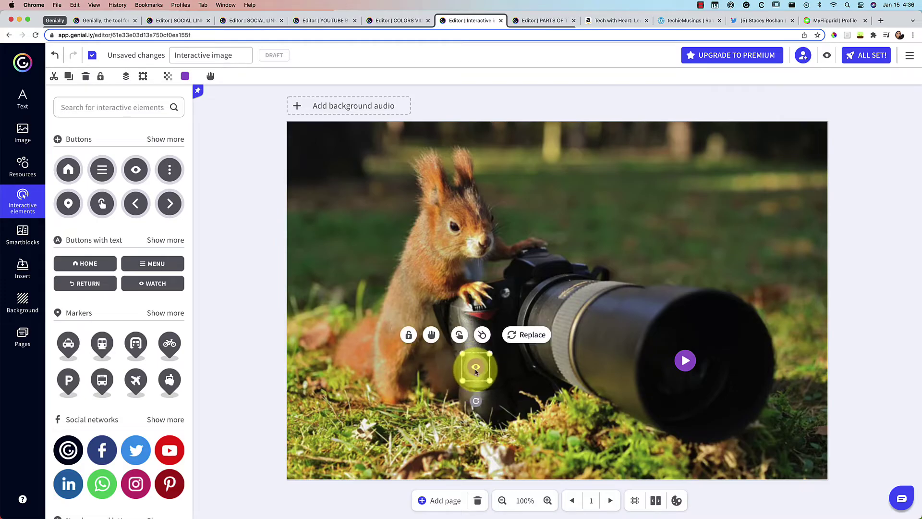
click(455, 335)
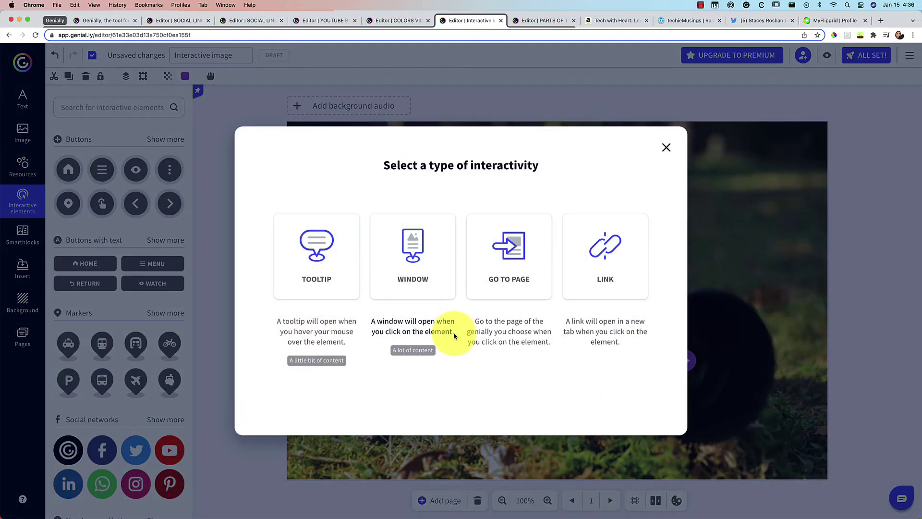
click(340, 256)
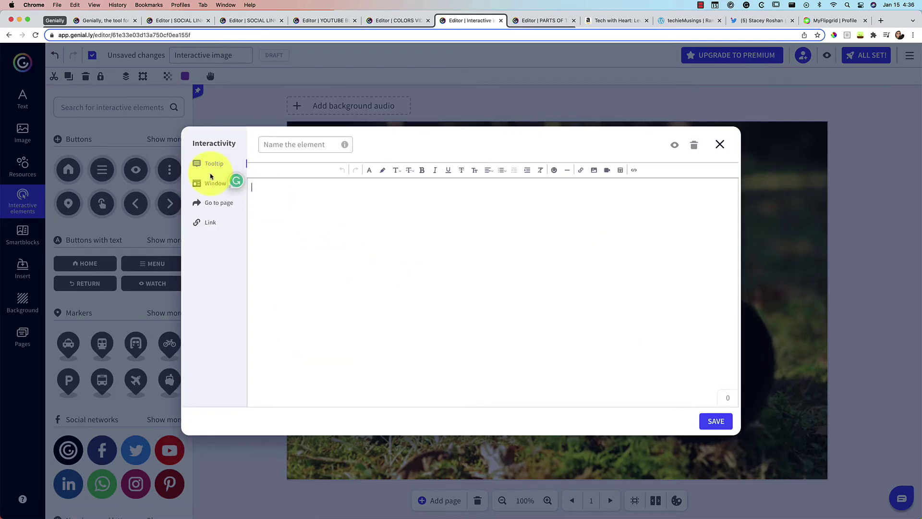
click(214, 188)
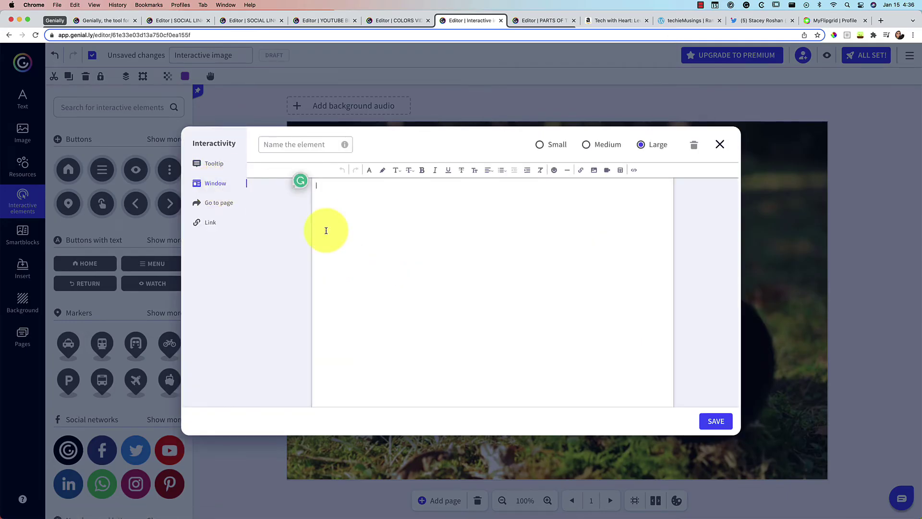
Step: Enter the window heading "Learn about this camera" in bold at size 18 and start a new line below it
key(super+a)
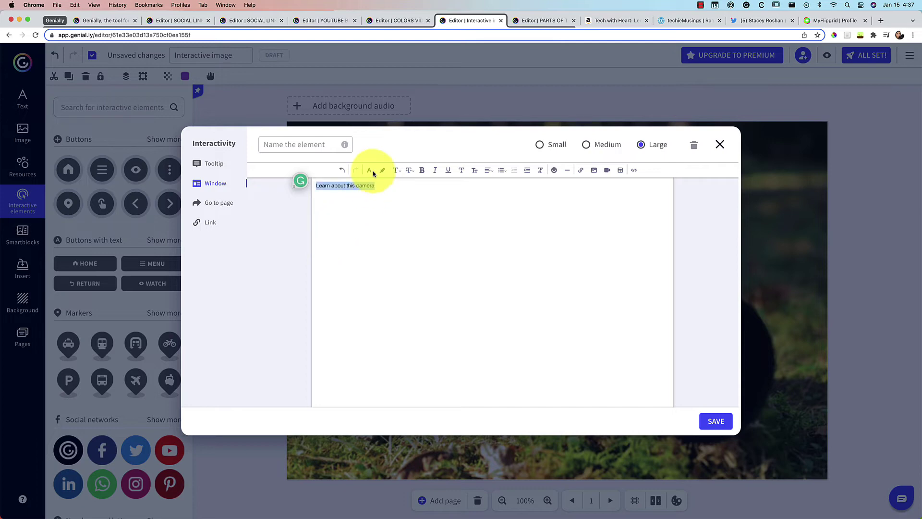
click(409, 171)
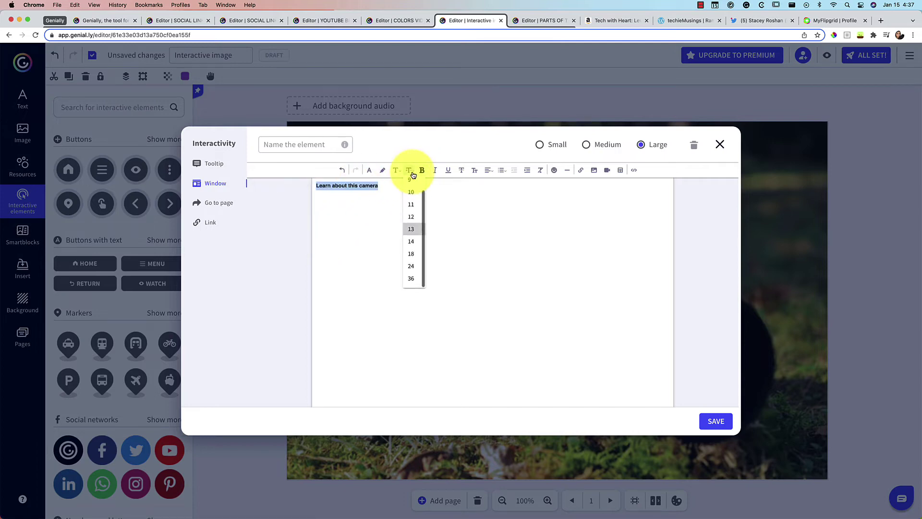
click(406, 251)
key(Return)
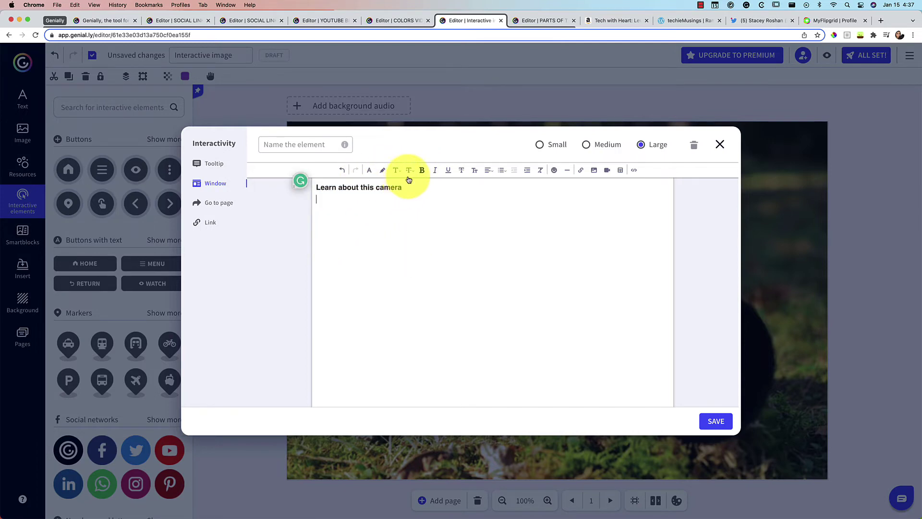
Step: Add the line "Add in details" under the heading in smaller, non-bold text
click(409, 171)
click(412, 190)
text(Add in)
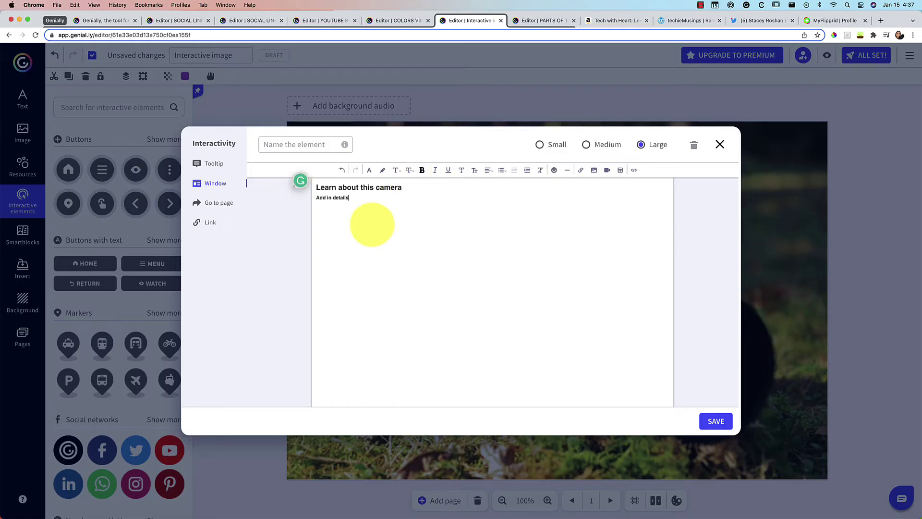
text( details)
key(Return)
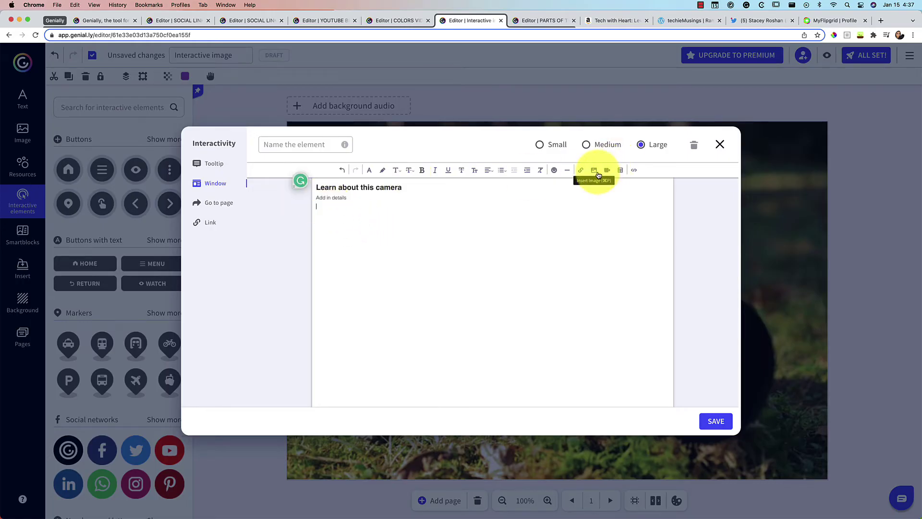
Step: Examine the image and video insertion options for the window content, then return to the text
click(595, 171)
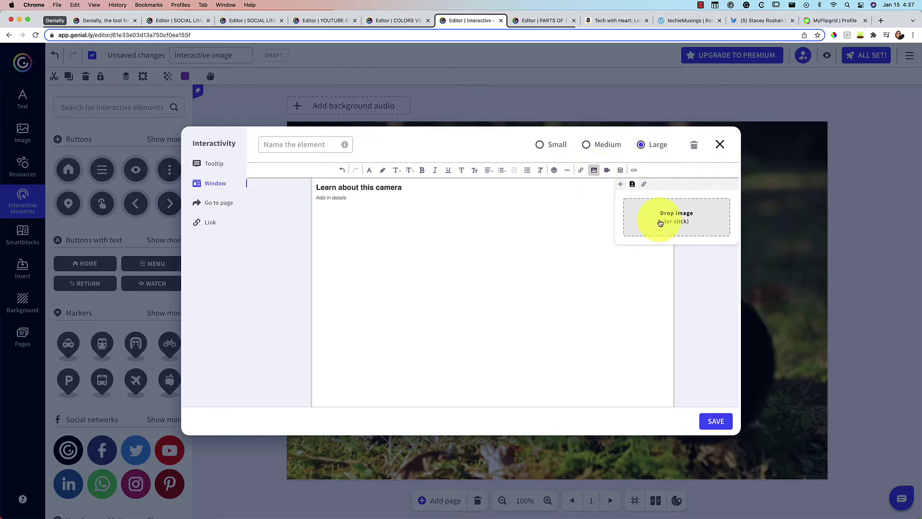
click(607, 171)
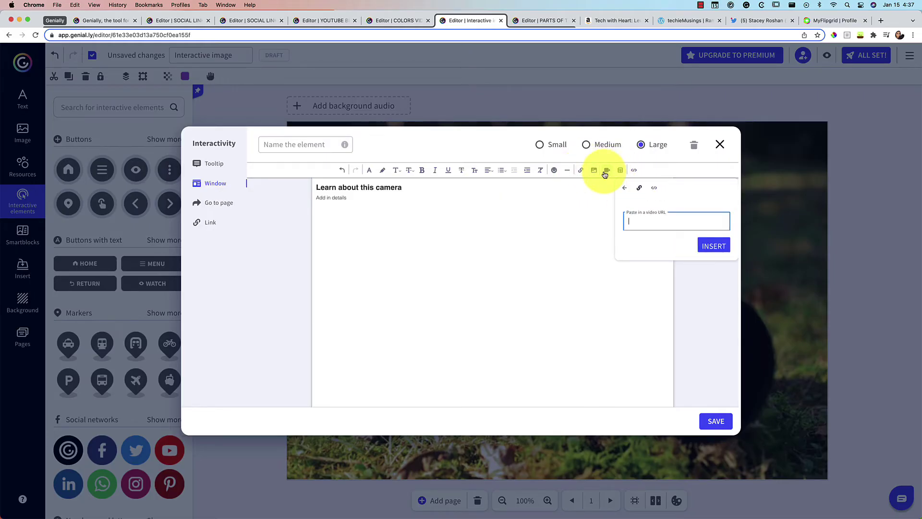
click(524, 222)
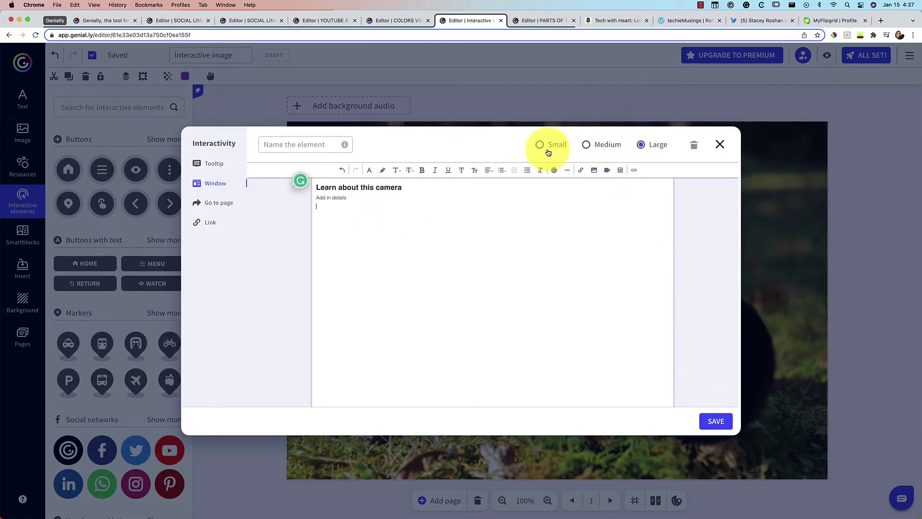
Step: Add the lines "More details" and "And more" to the window and save it
text(More details)
key(Return)
text(And more)
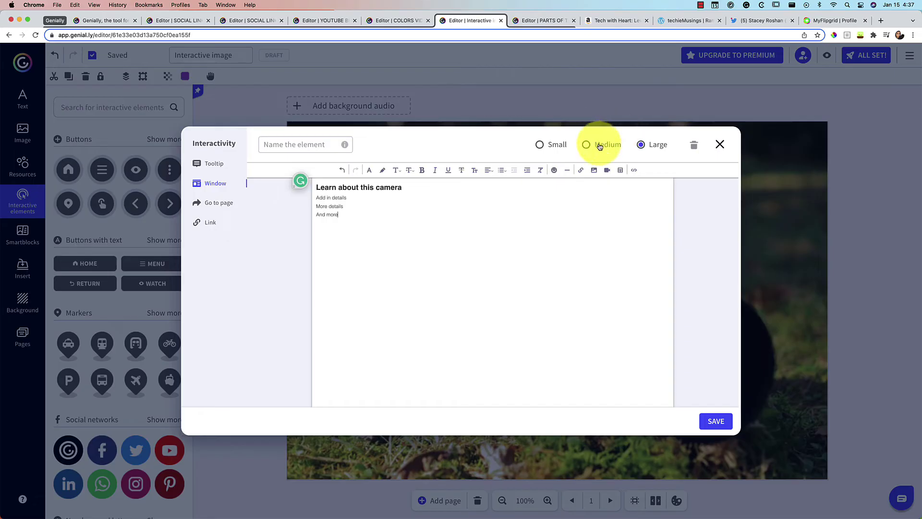
click(724, 421)
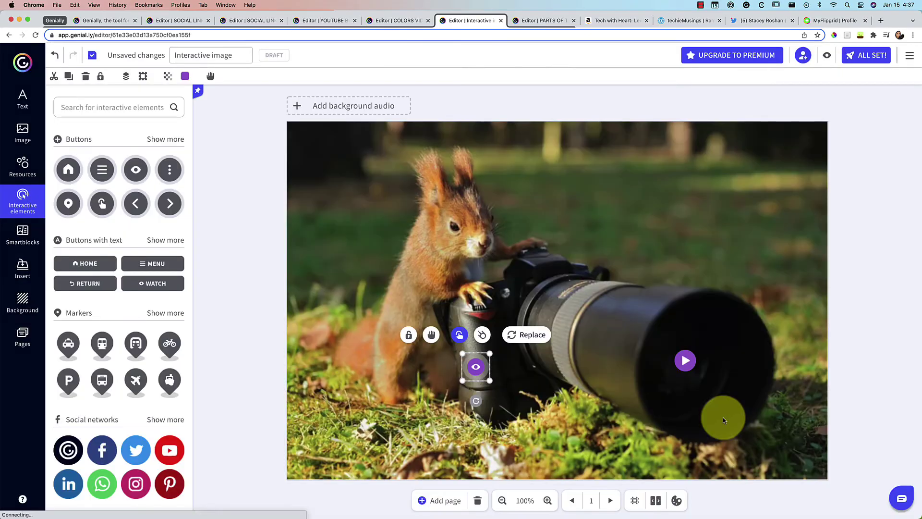
Step: Place a round blue light bulb button from the full button collection in the photo's upper right corner
click(22, 207)
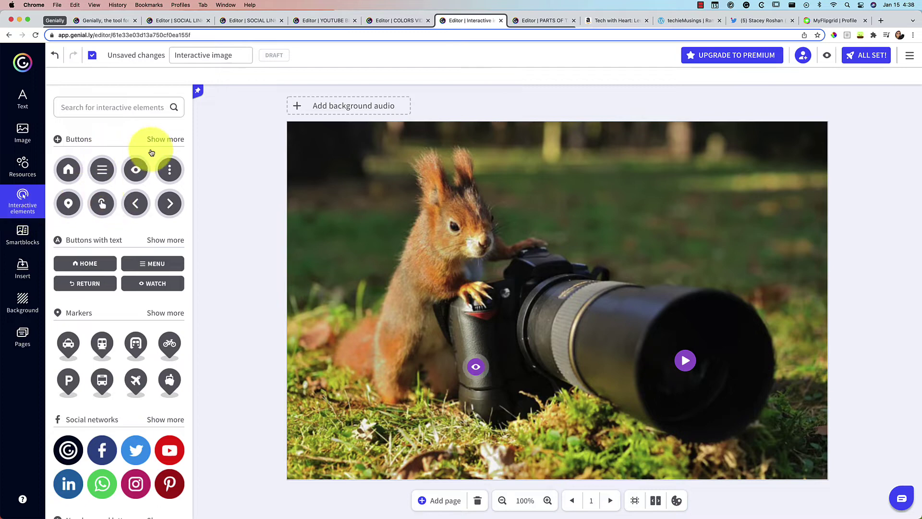
click(163, 140)
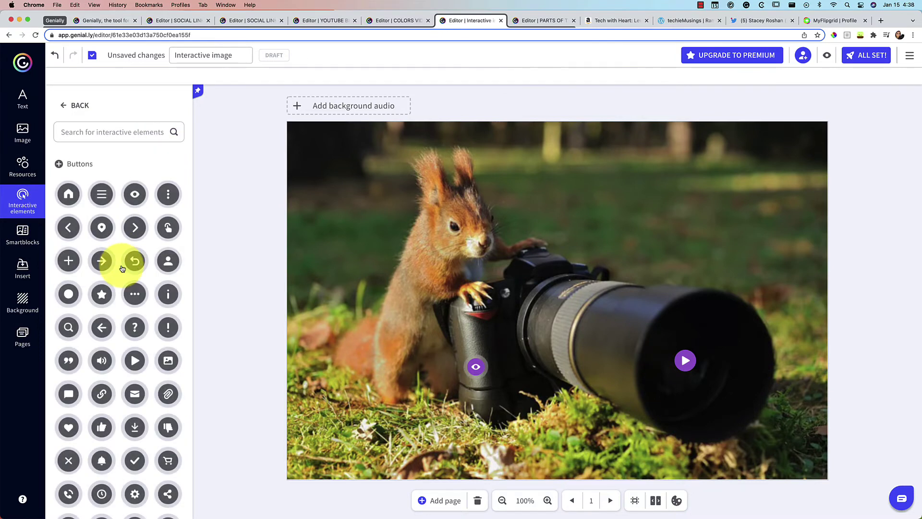
scroll(124, 264, down, 10)
scroll(123, 268, down, 7)
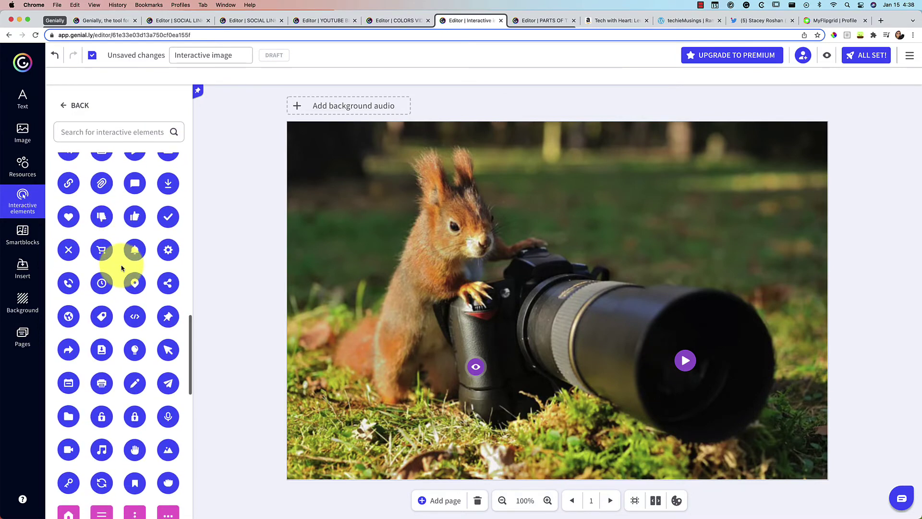
scroll(123, 269, down, 2)
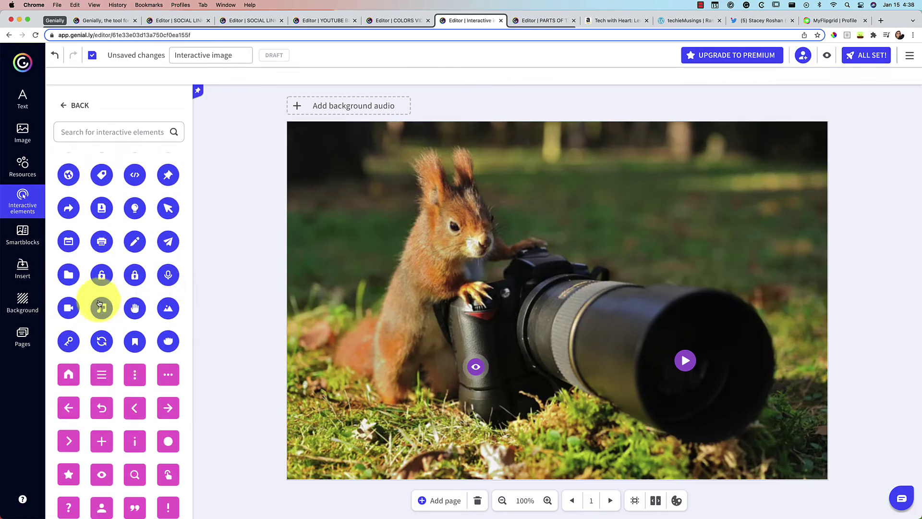
drag(101, 312, 790, 149)
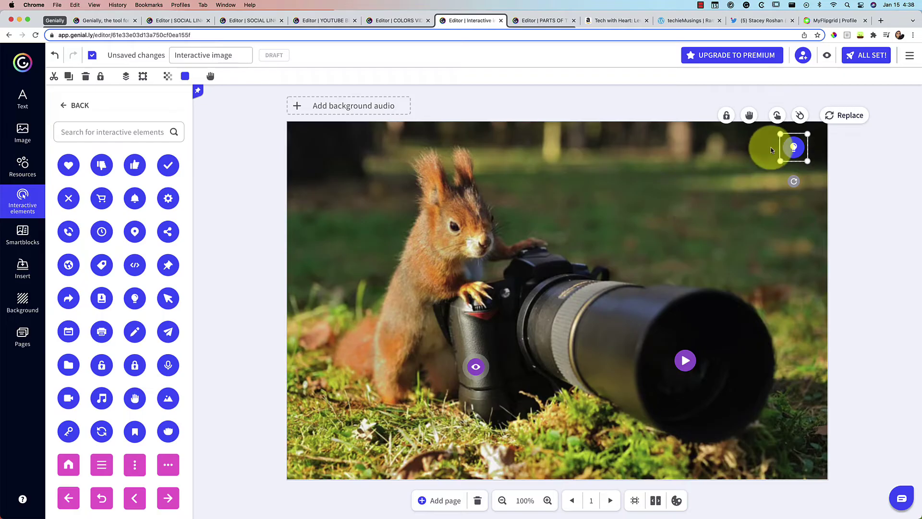
Step: Look through the interactive element categories, from buttons and markers to numbers, letters and the invisible area
click(24, 198)
scroll(120, 296, down, 5)
scroll(120, 296, up, 3)
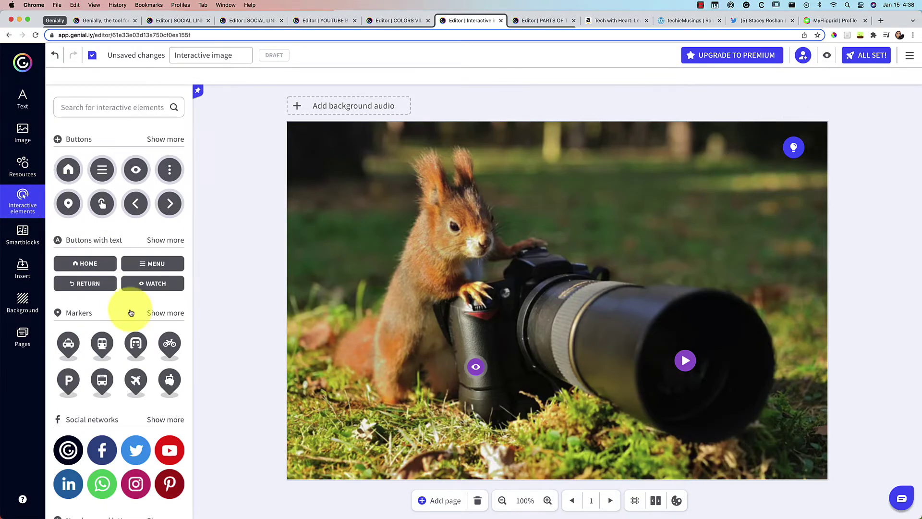
scroll(128, 308, down, 5)
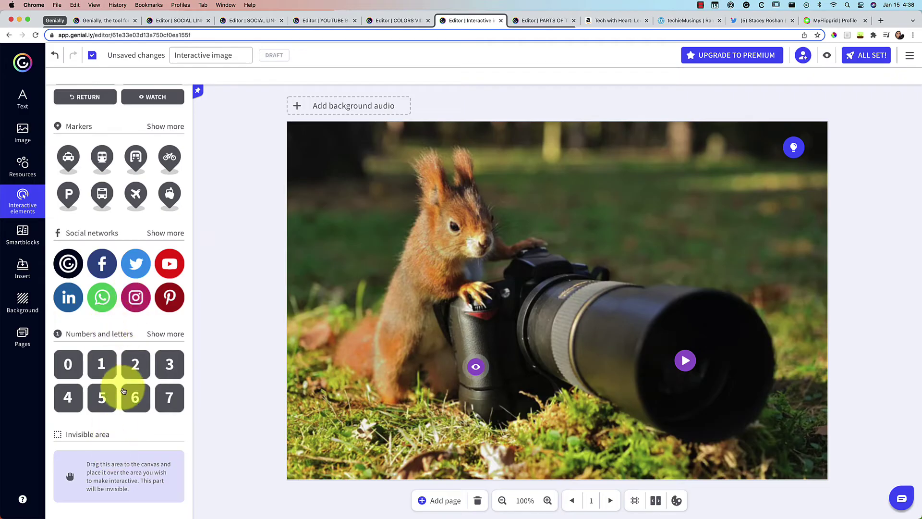
scroll(142, 304, up, 1)
scroll(140, 288, up, 5)
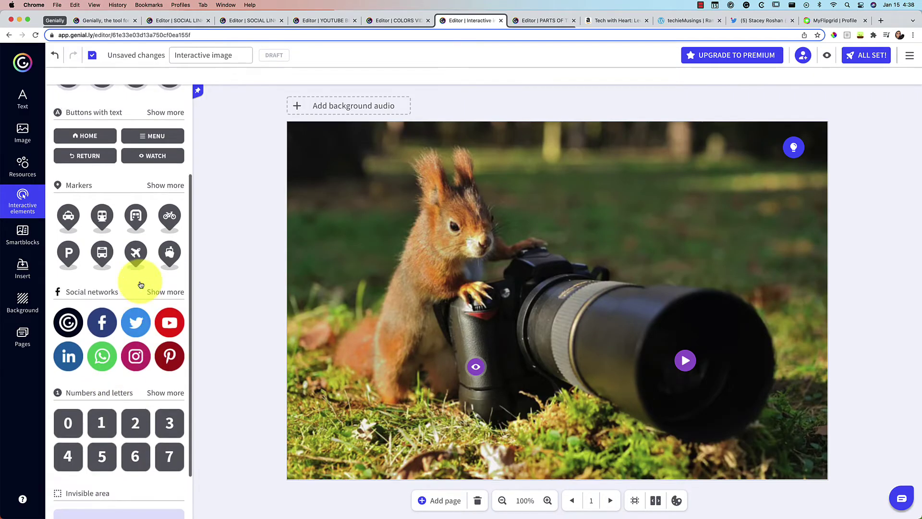
Step: Search the button collection for "location" and place the round grey location pin button near the photo's upper edge, beside the light bulb
scroll(138, 217, up, 1)
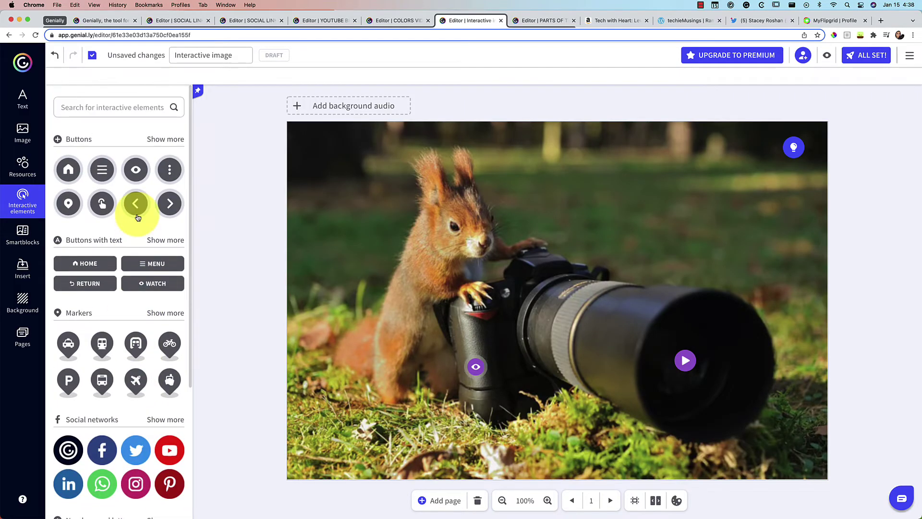
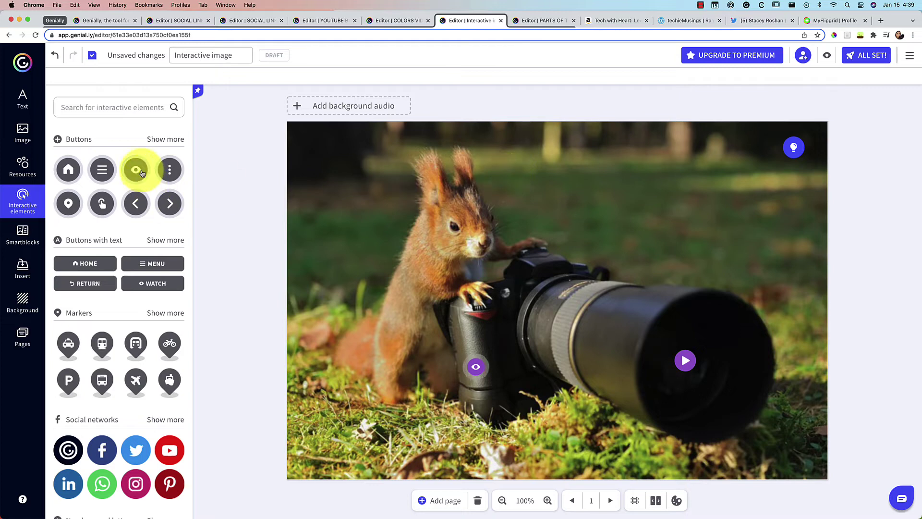
click(78, 139)
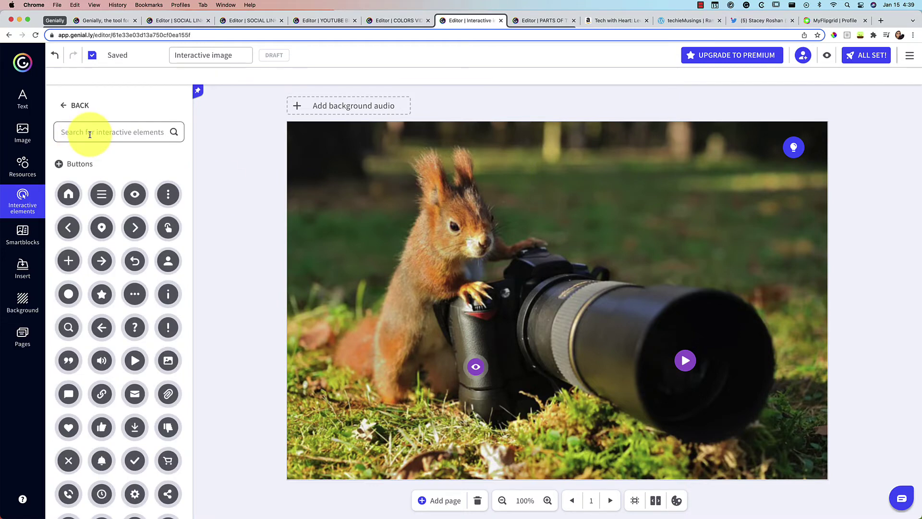
click(89, 134)
text(locati)
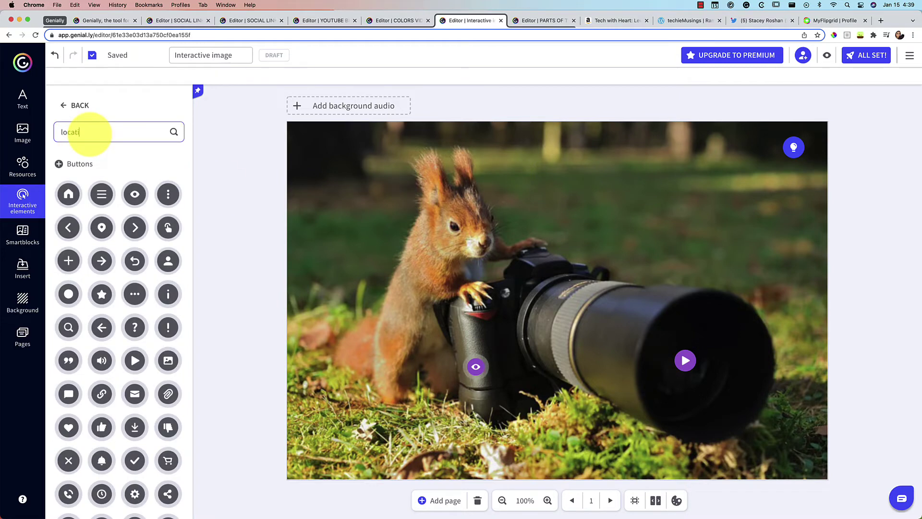
text(on)
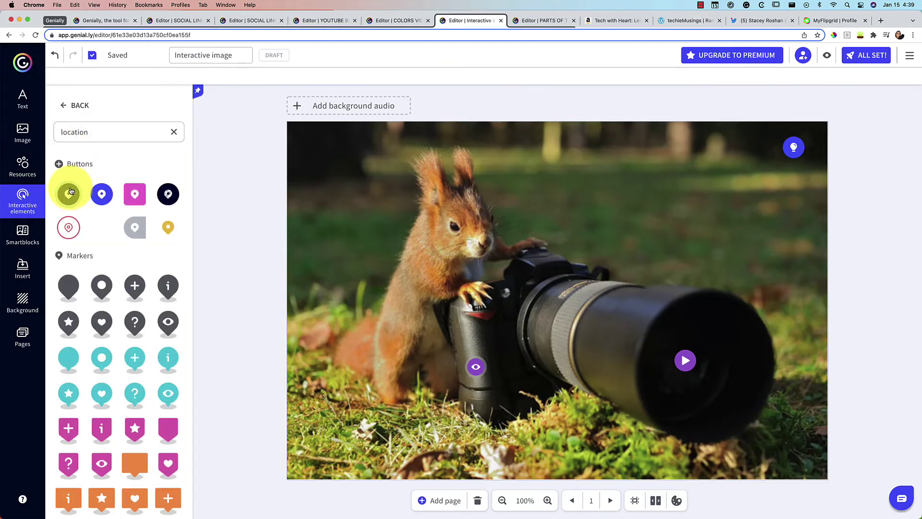
click(70, 191)
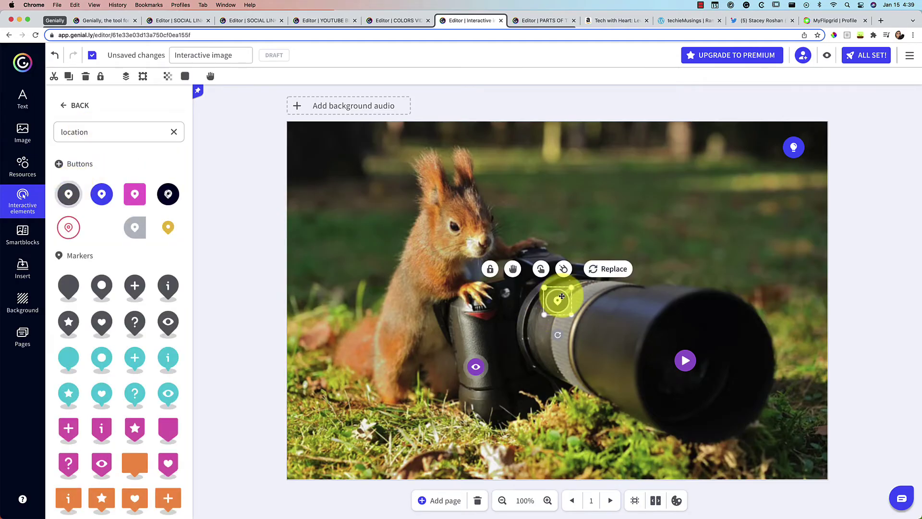
drag(559, 302, 699, 148)
Step: Give the location button a tooltip reading "Label the ear" and make the button draggable in view mode
click(683, 116)
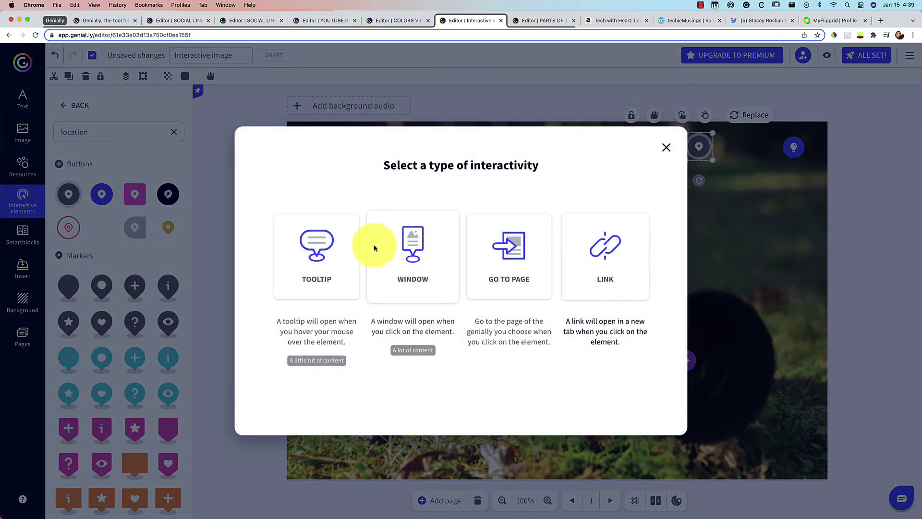
click(350, 251)
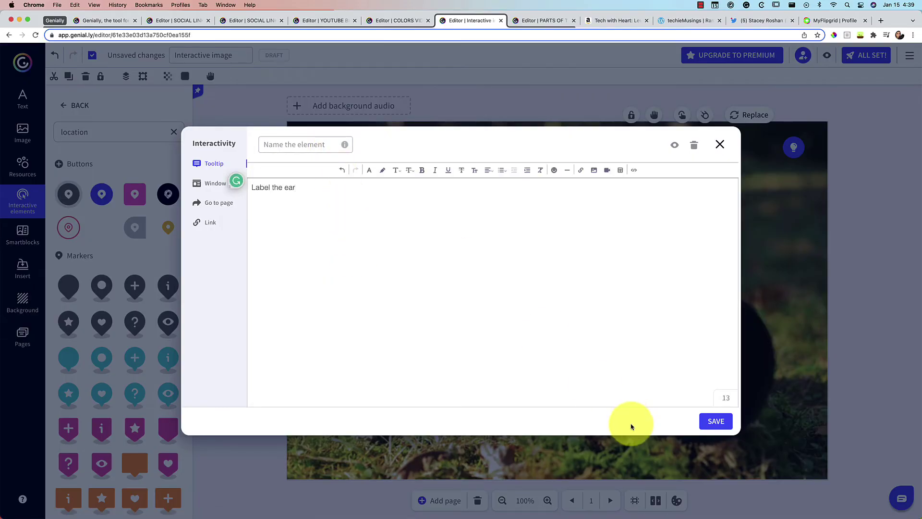
click(717, 420)
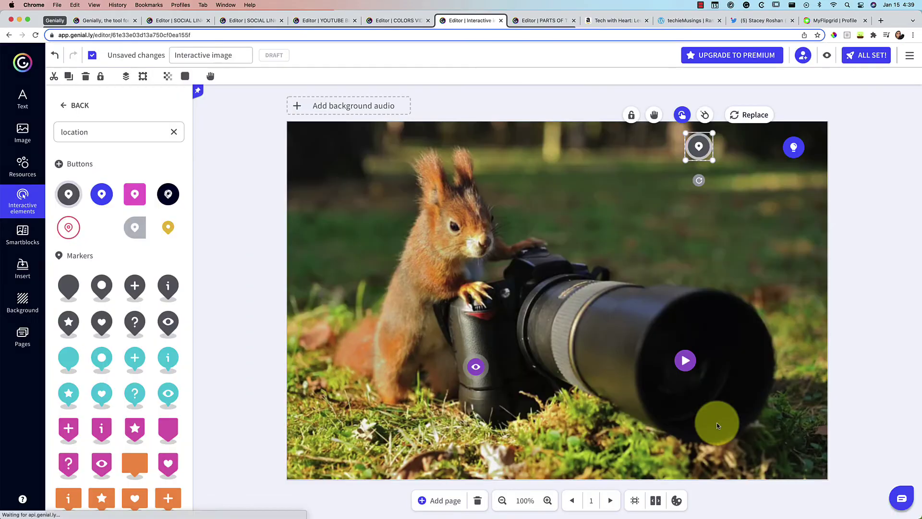
click(654, 116)
Step: Preview the interactive image and test moving the location button onto the squirrel's ear
click(827, 56)
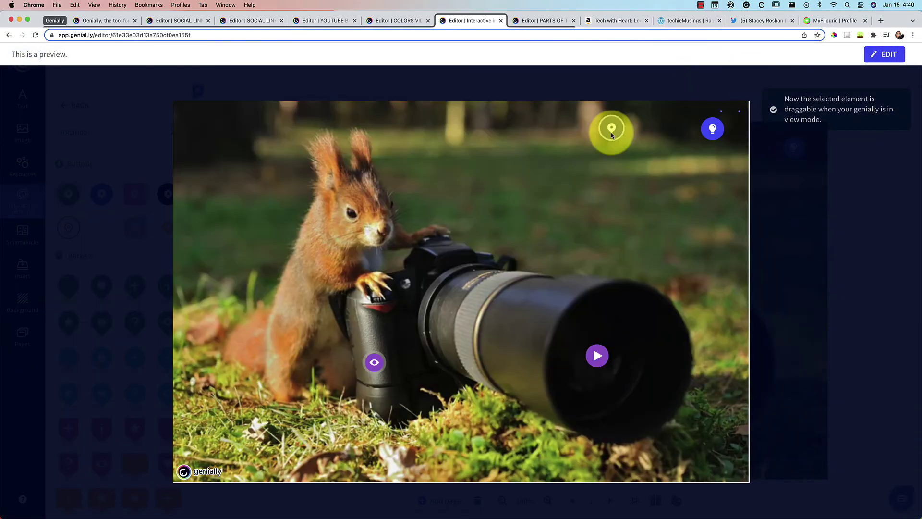
mouse_move(610, 133)
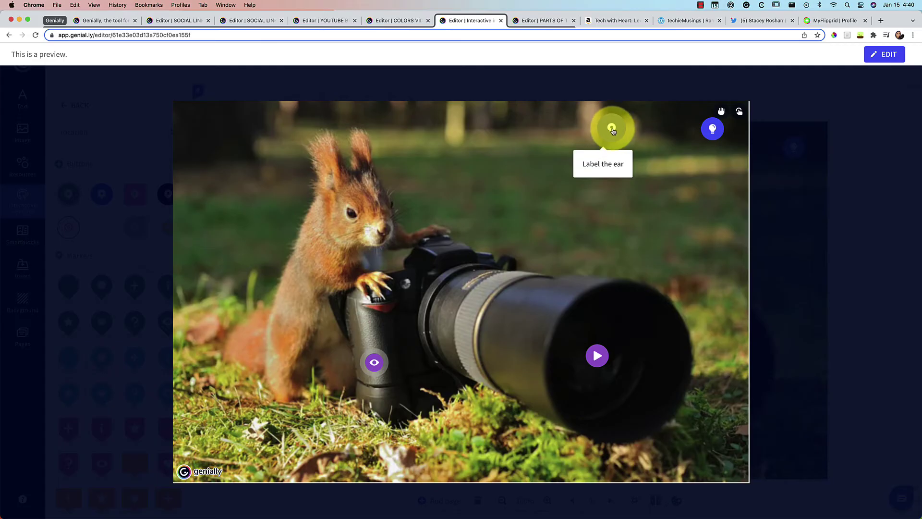
drag(612, 132, 331, 159)
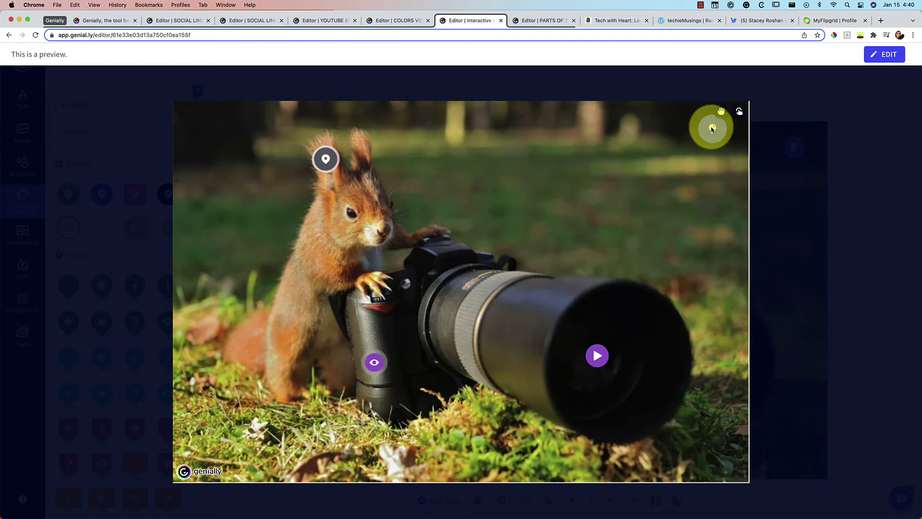
mouse_move(323, 157)
mouse_down()
mouse_move(387, 157)
mouse_move(313, 162)
mouse_move(332, 160)
mouse_move(329, 167)
mouse_up()
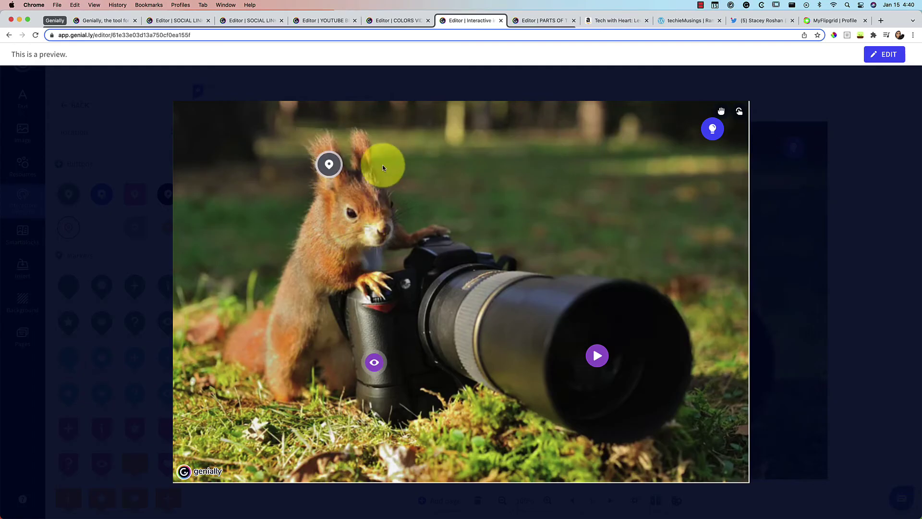
click(338, 168)
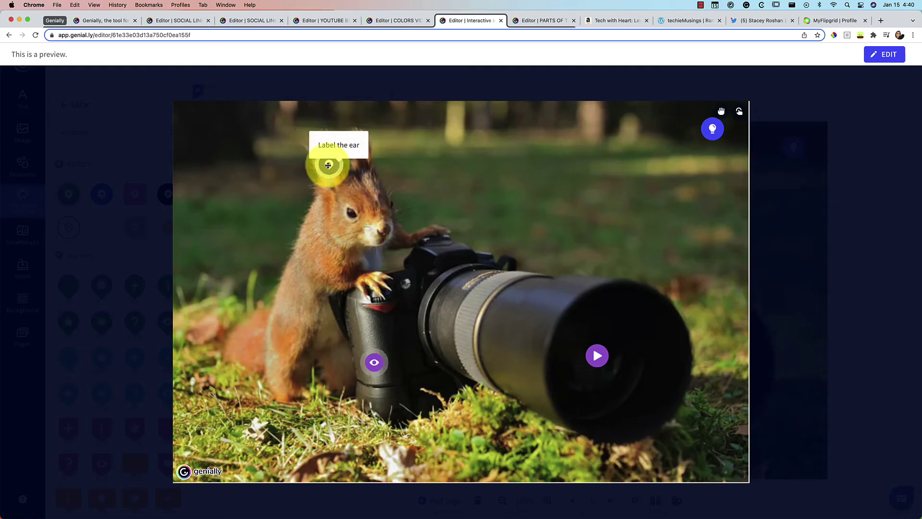
drag(328, 165, 494, 168)
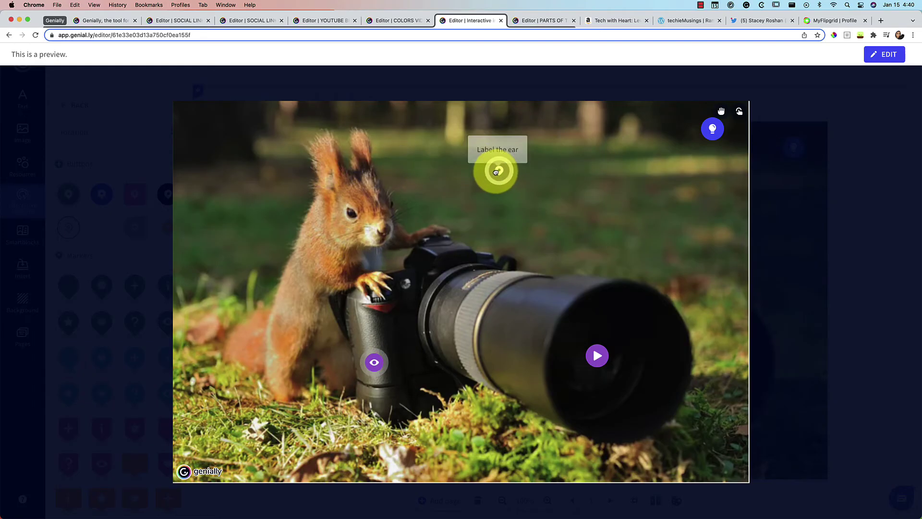
click(321, 169)
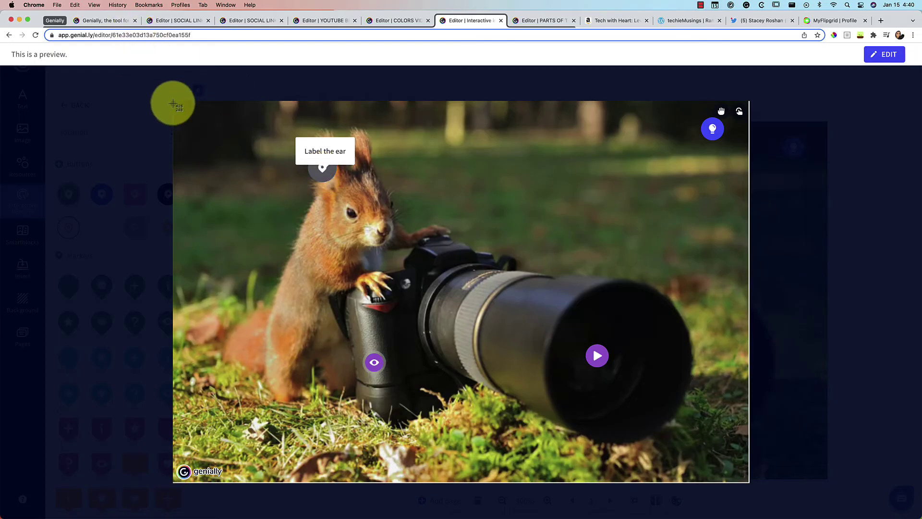
Step: Capture a screenshot of the whole previewed photo with the labelled ear, and return to the editor
drag(177, 103, 746, 482)
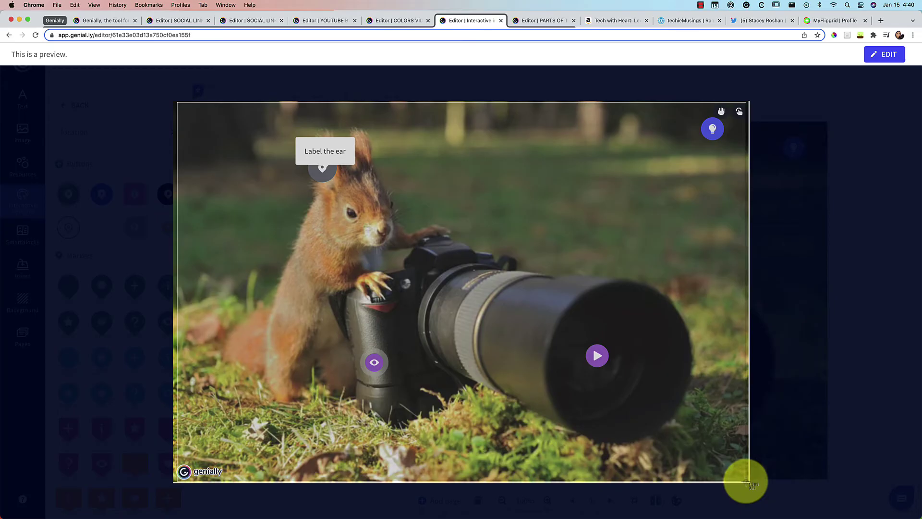
drag(746, 481, 746, 482)
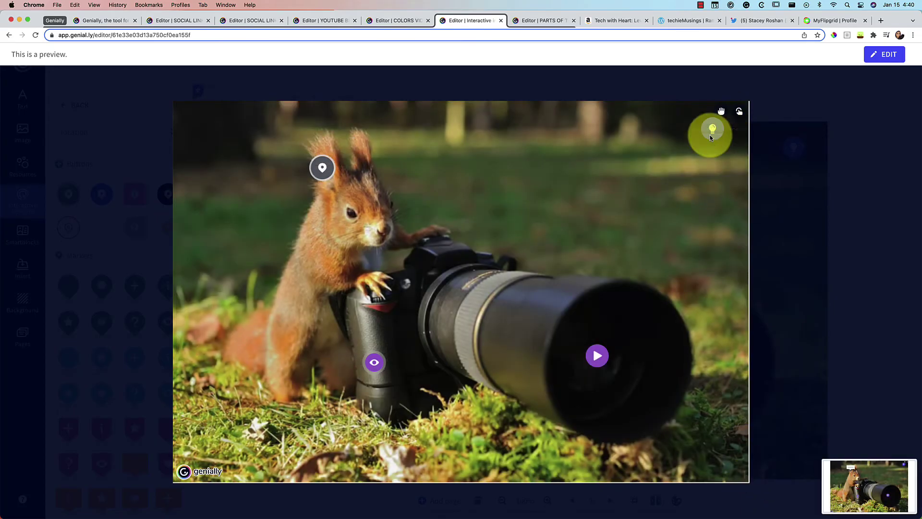
key(Escape)
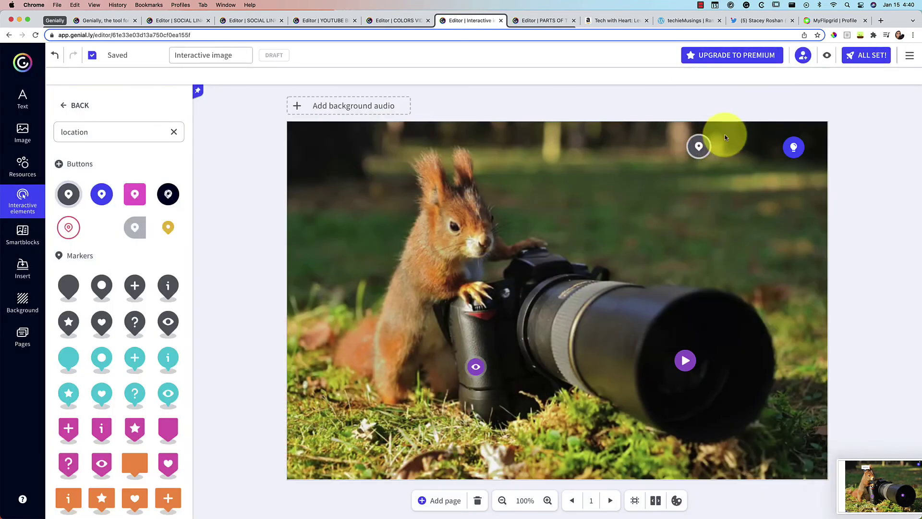
Step: Turn view-mode dragging off and back on for the location button
click(697, 150)
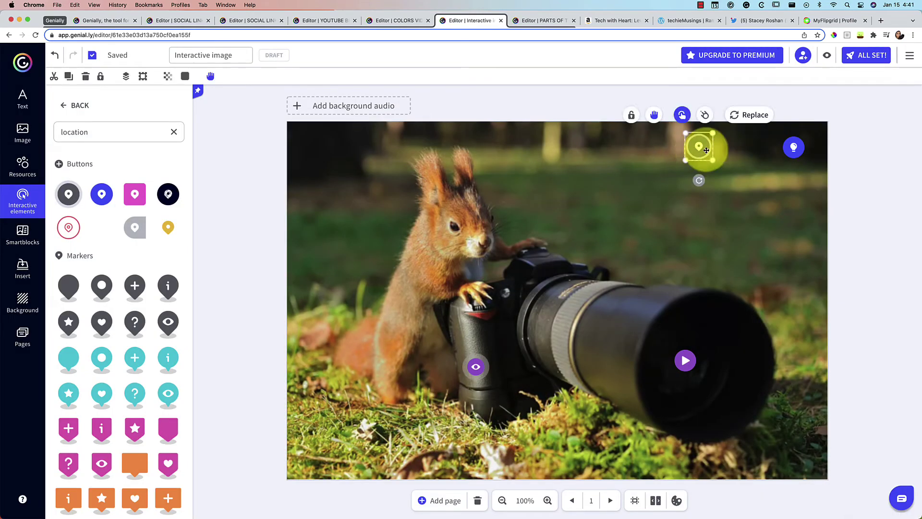
click(654, 116)
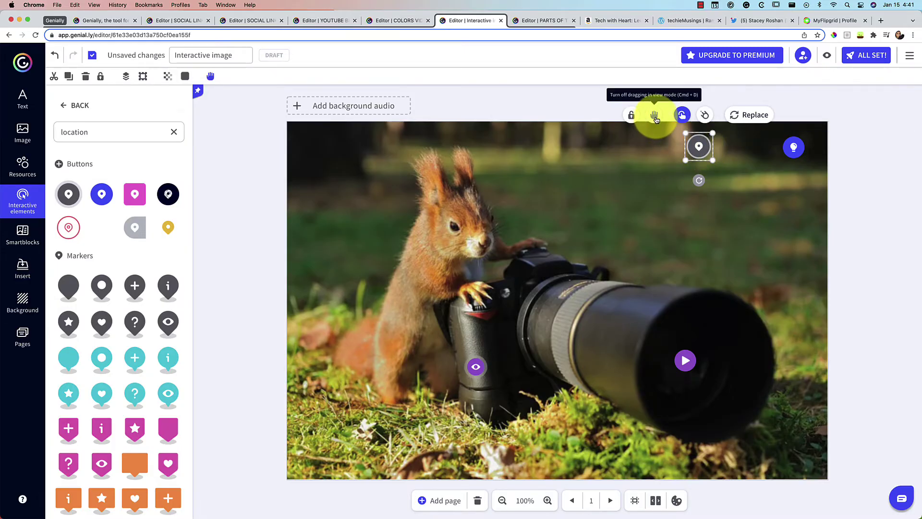
click(654, 118)
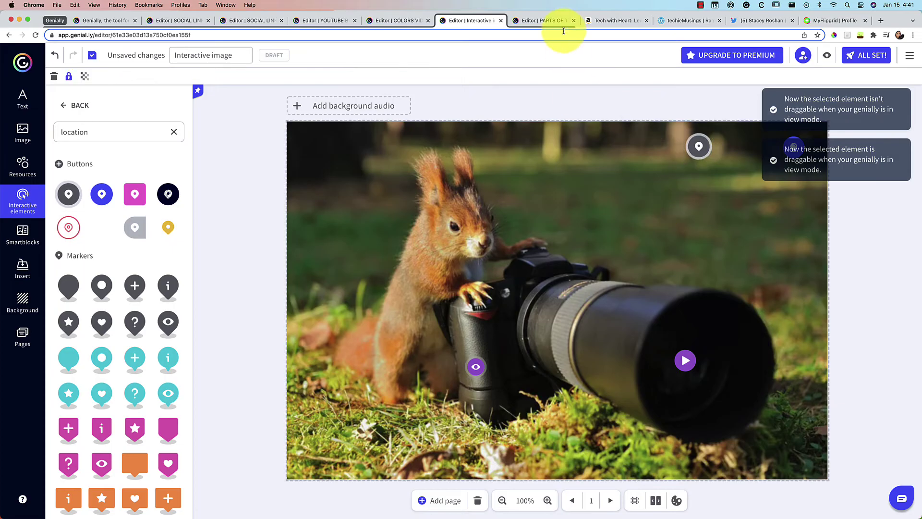
Step: Switch to the PARTS OF THE HOUSE template and inspect the dragging settings of the toilet, shower and television
click(559, 21)
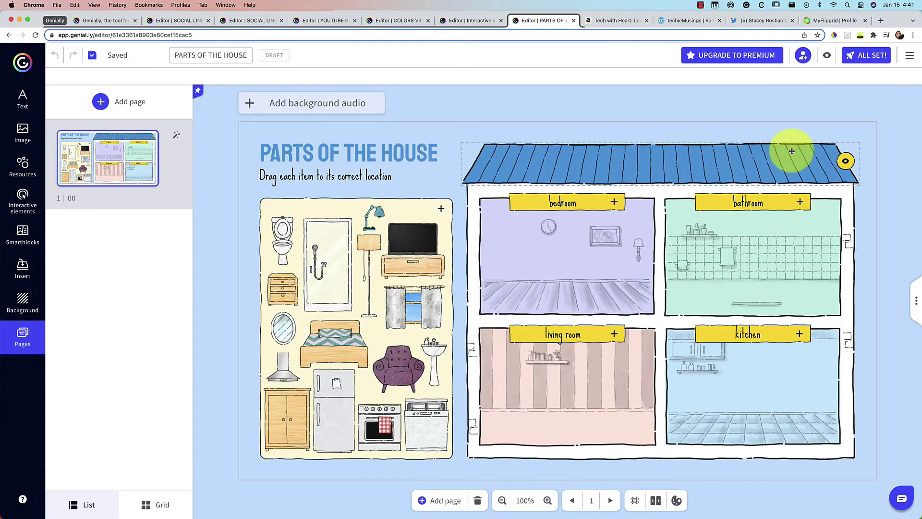
click(282, 239)
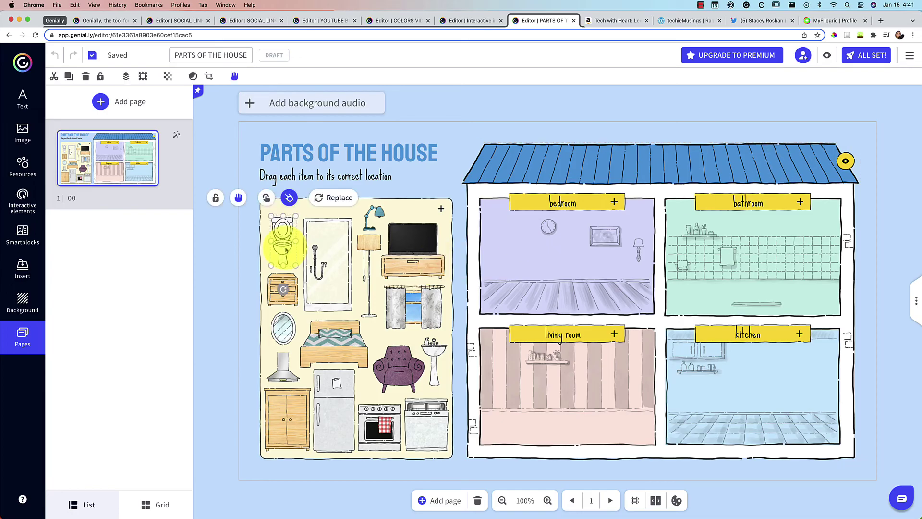
click(333, 253)
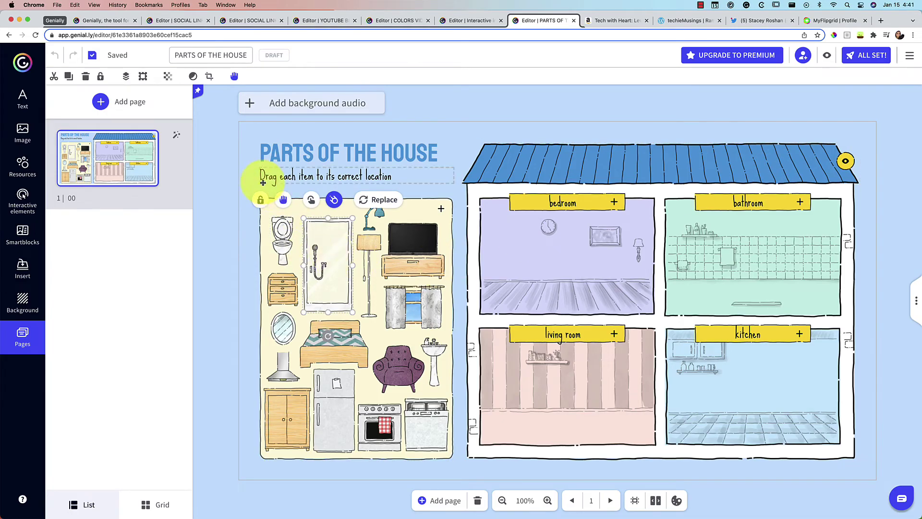
click(412, 240)
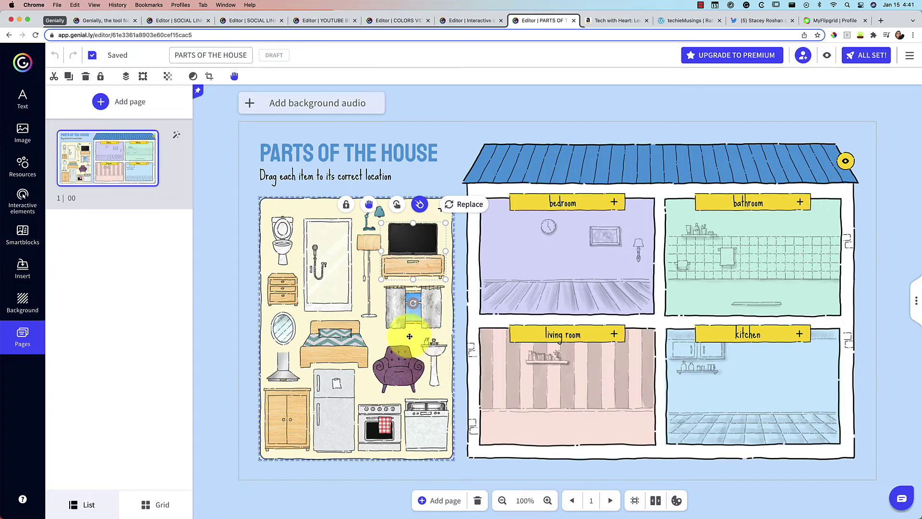
Step: Preview the house activity, test moving the television into the living room, and return to the editor
click(824, 57)
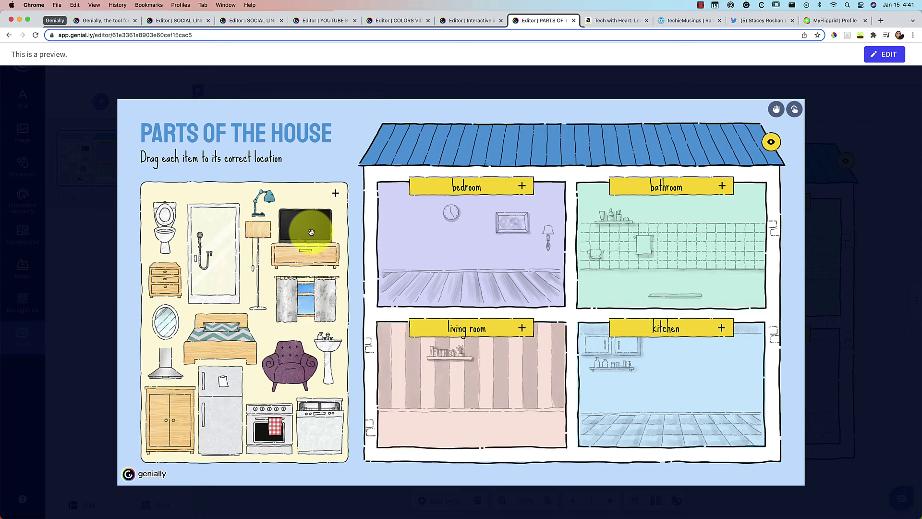
drag(311, 233, 423, 373)
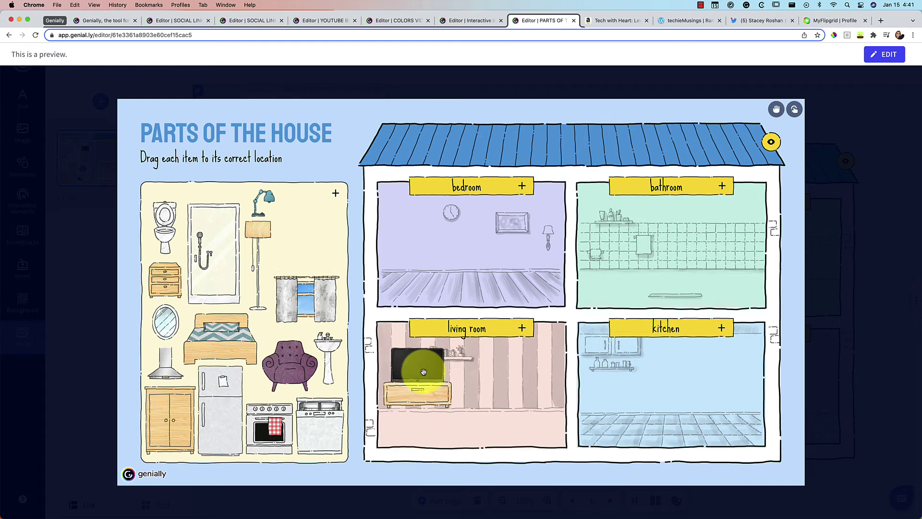
click(884, 56)
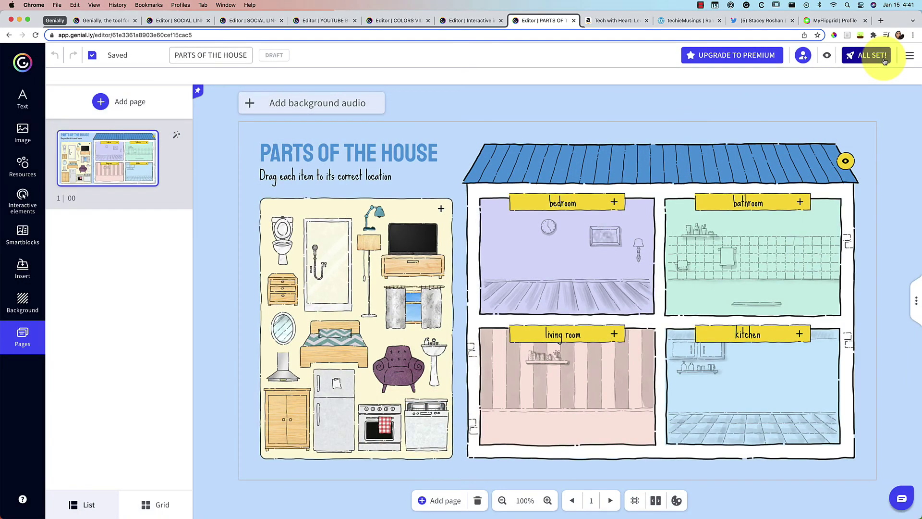
Step: Publish the house activity as public online and reusable, with the title "Parts of the House Demo"
click(884, 61)
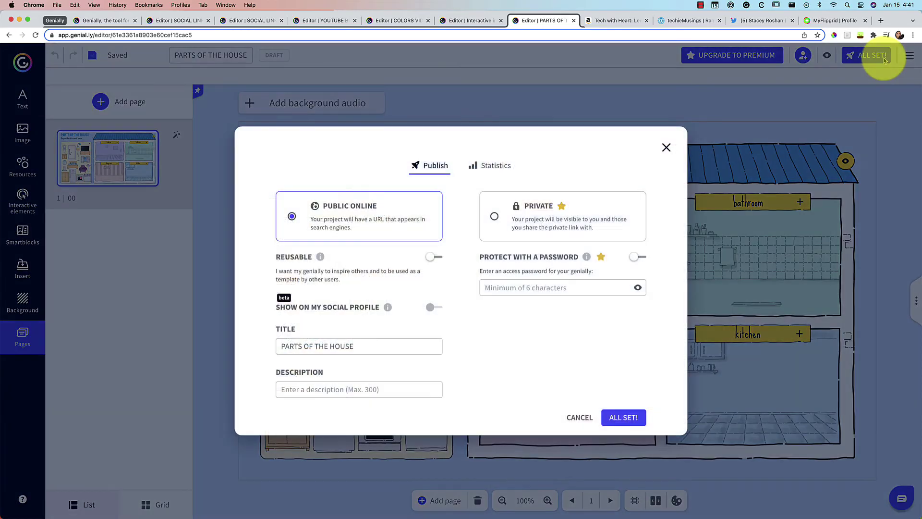
click(435, 258)
triple_click(350, 346)
text(Parts of the )
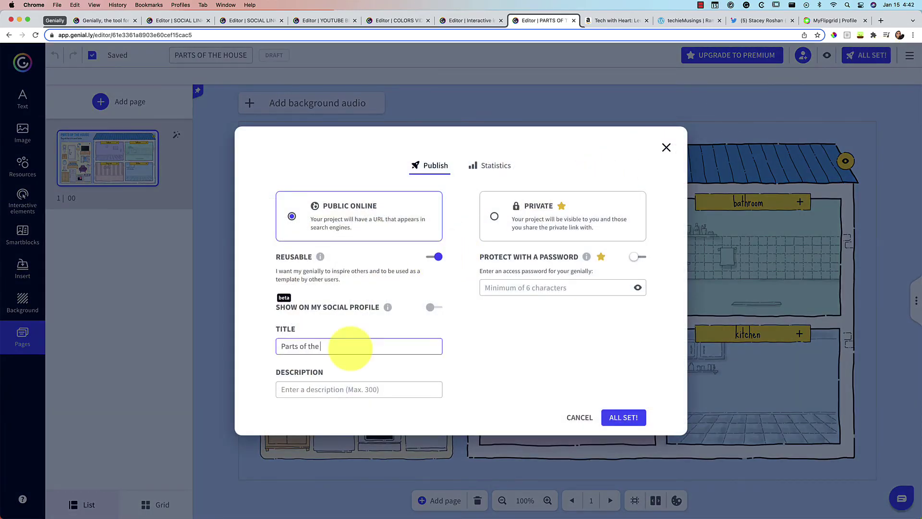
text(House Demo)
click(623, 417)
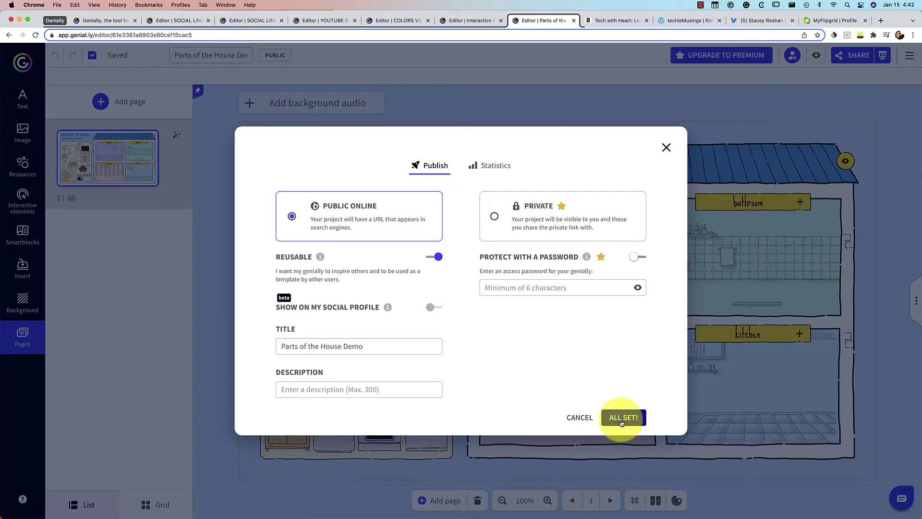
Step: Copy the activity's public social page link and open it in a new incognito window
click(438, 297)
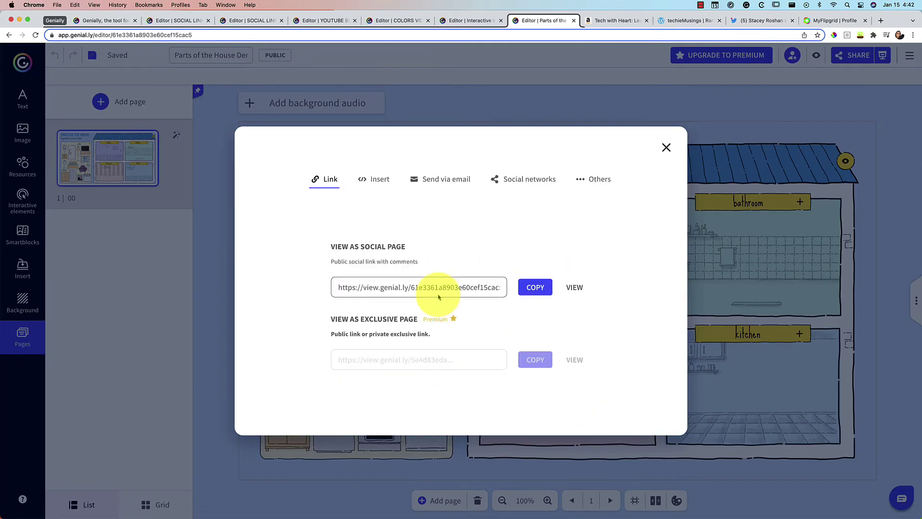
click(529, 288)
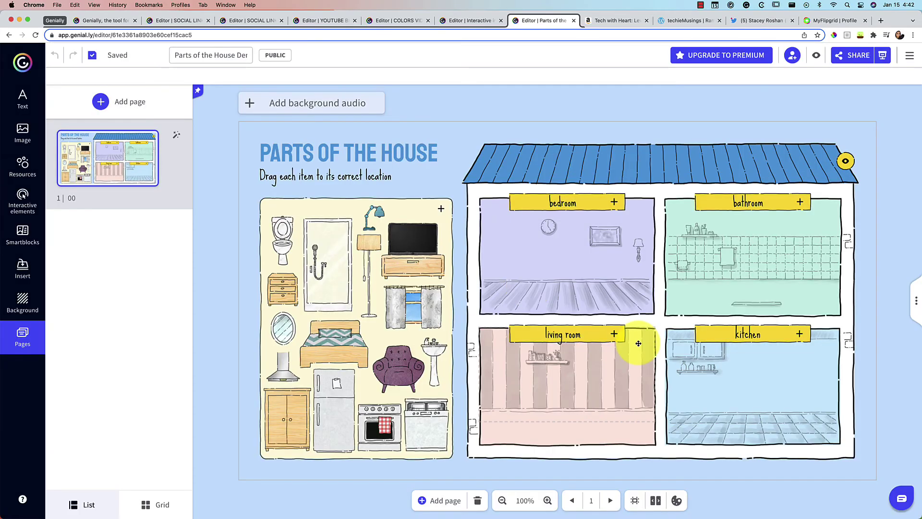
key(super+shift+n)
key(super+v)
key(Return)
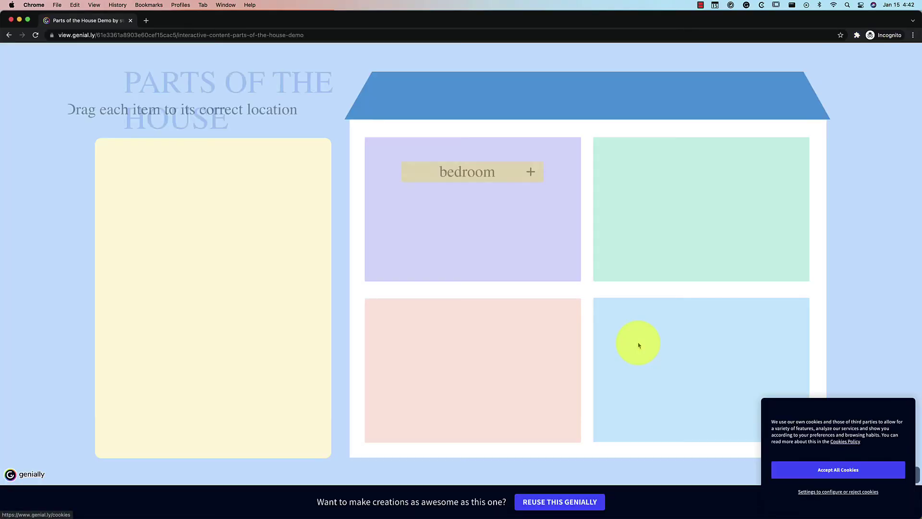
Step: Accept the cookies on the shared activity page, follow its reuse option to the login page, and close the incognito window
click(845, 471)
click(558, 508)
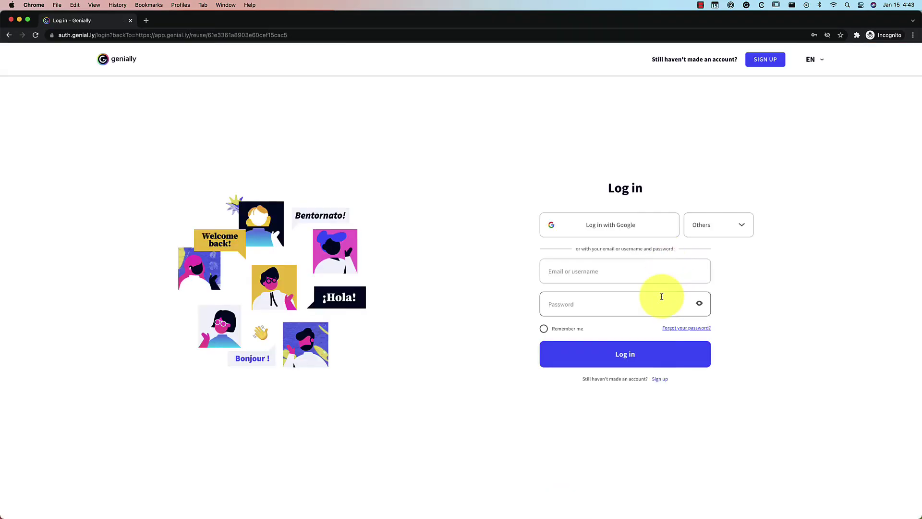
click(11, 20)
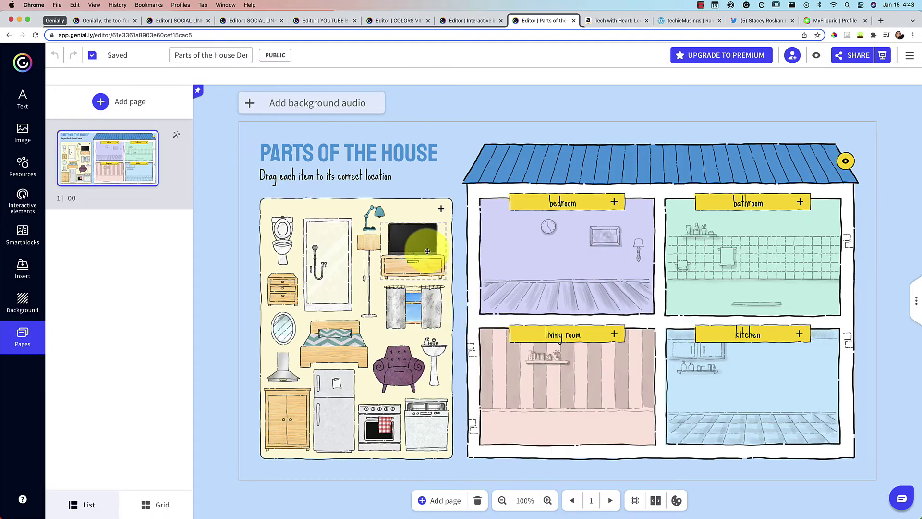
Step: Move the television into the living room and view the background audio upload options without adding any audio
drag(423, 249, 526, 376)
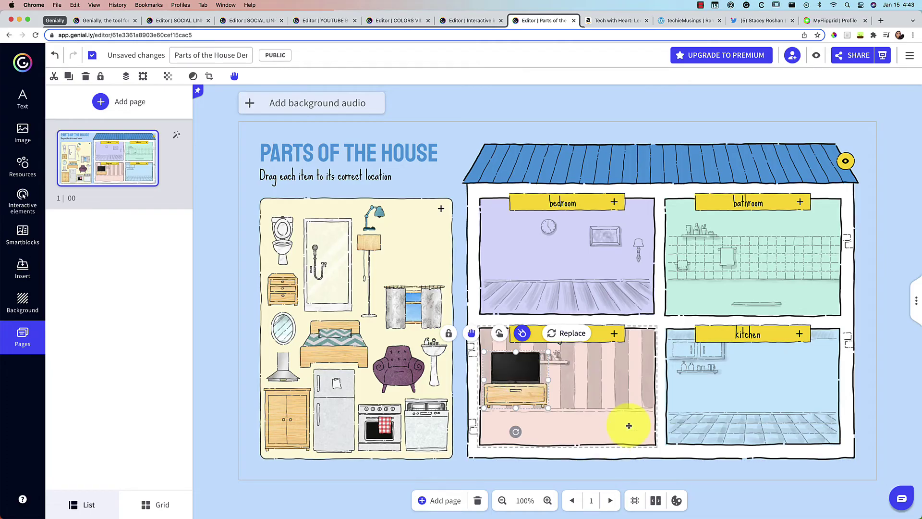
click(315, 98)
mouse_move(424, 264)
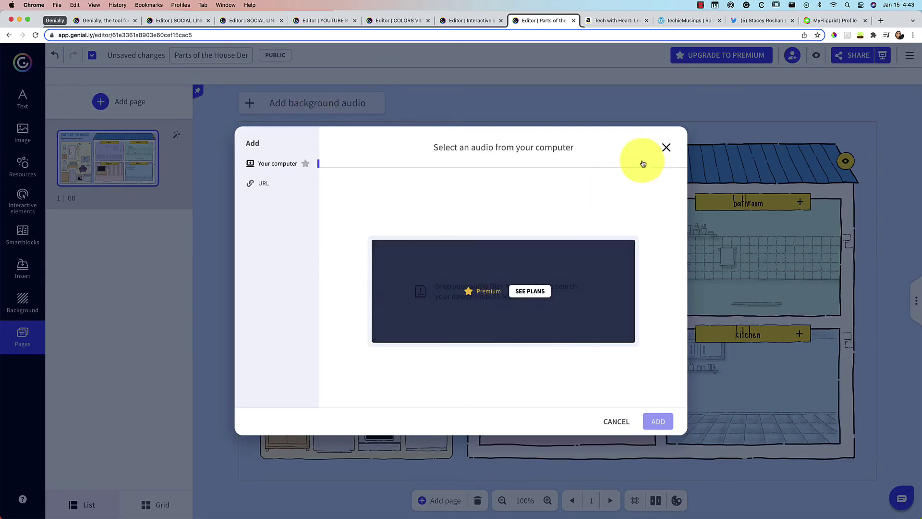
click(665, 146)
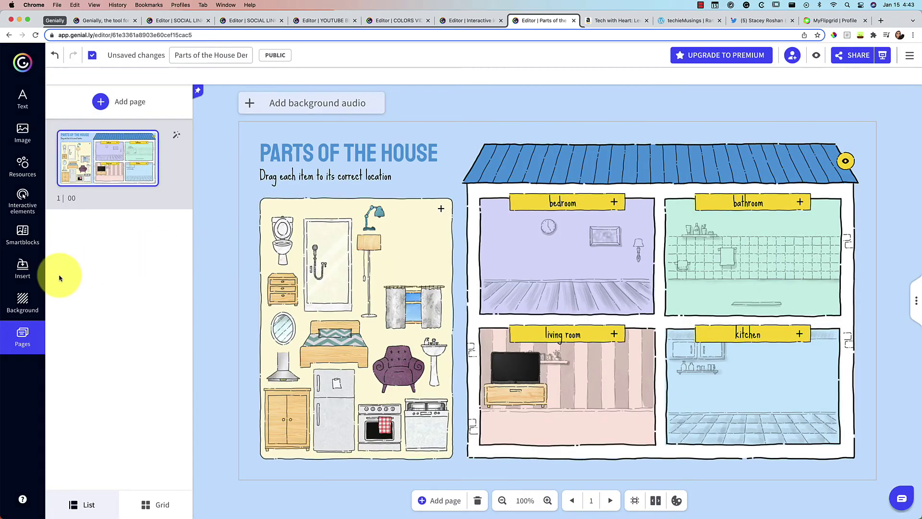
Step: Record a short audio clip and place its player along the lower edge of the living room
click(21, 266)
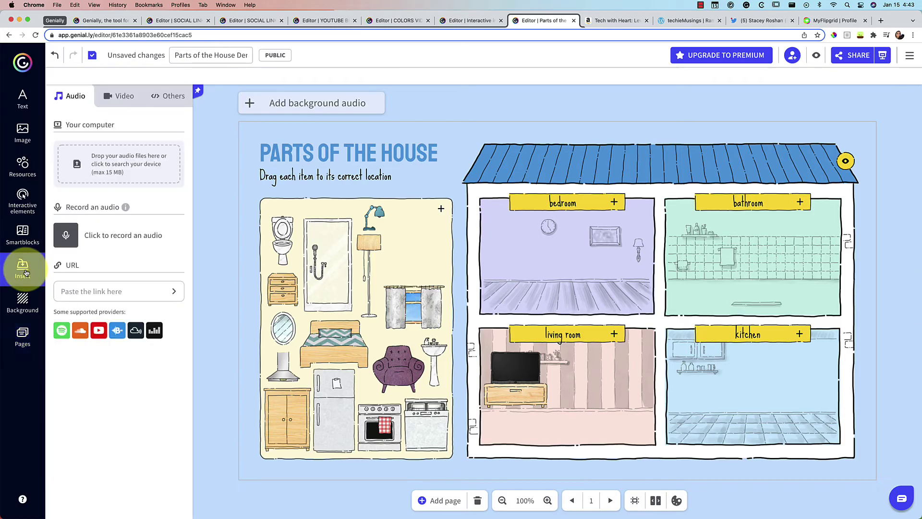
click(66, 235)
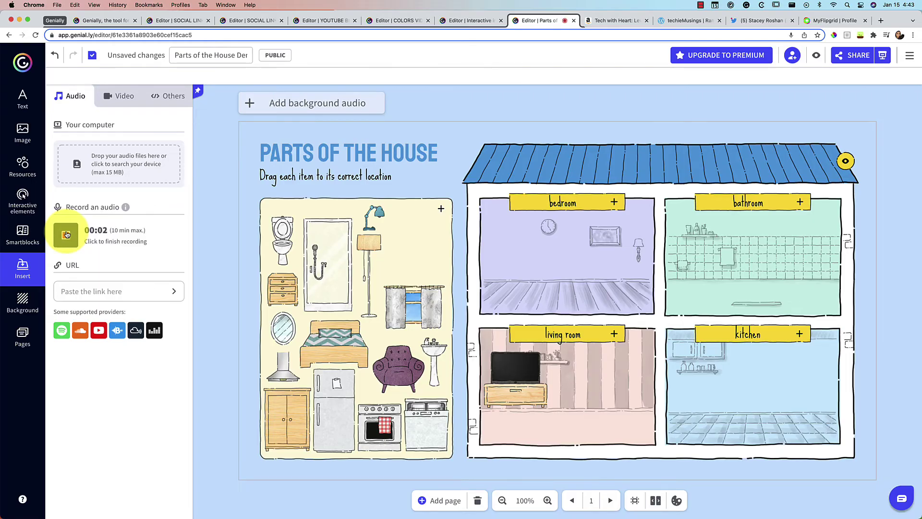
click(67, 234)
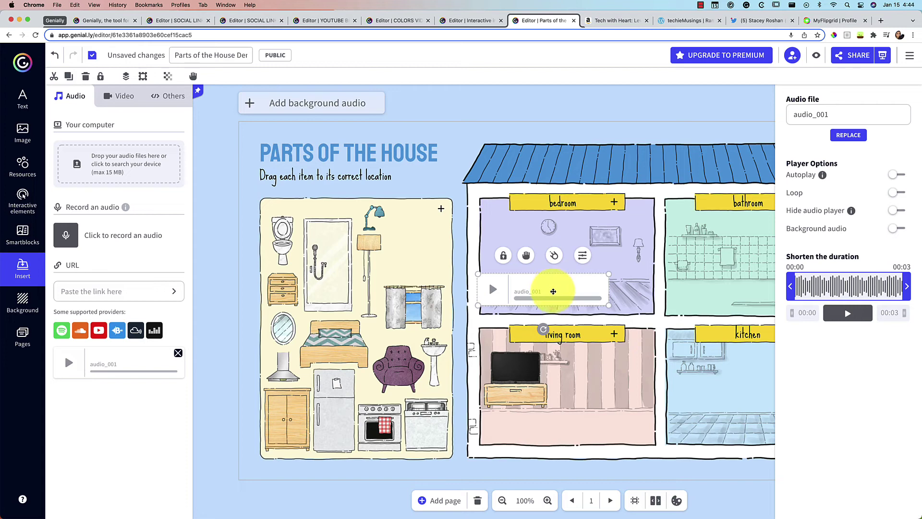
mouse_move(853, 101)
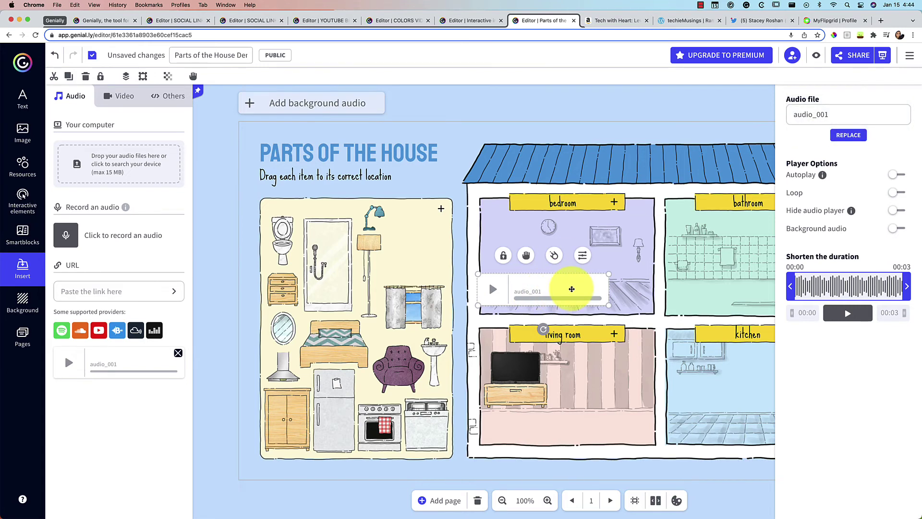
drag(571, 289, 579, 442)
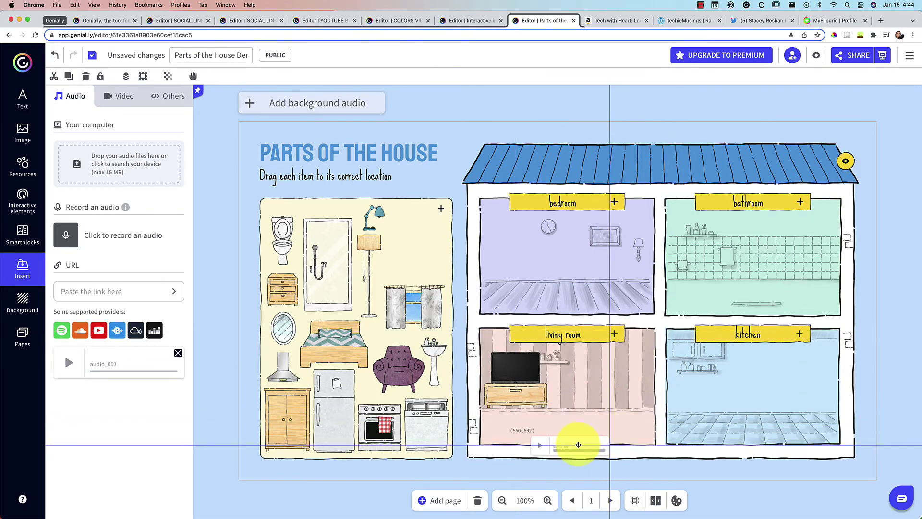
Step: Preview the house activity with its audio player and return to editing
click(816, 57)
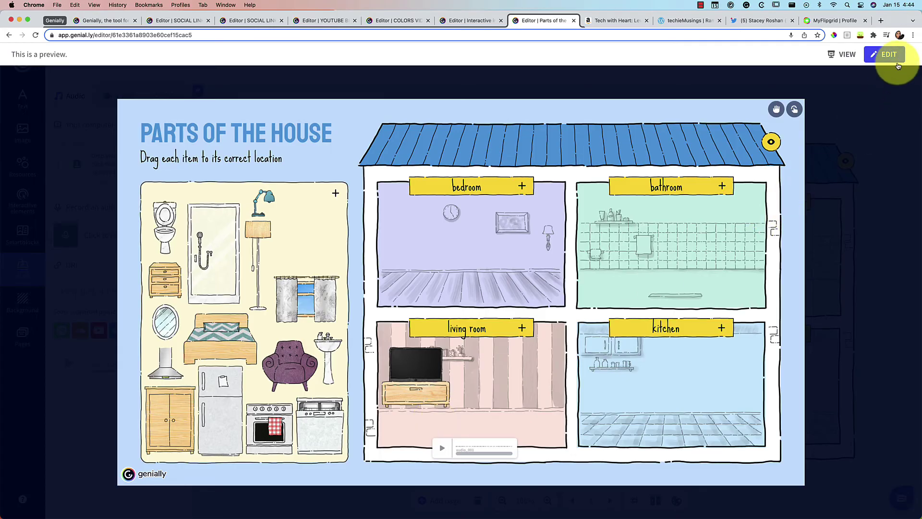
click(886, 55)
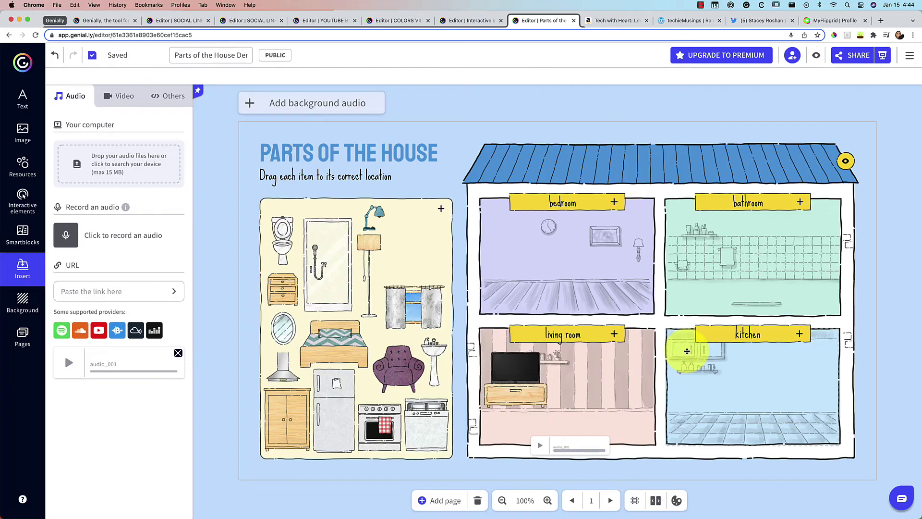
click(421, 307)
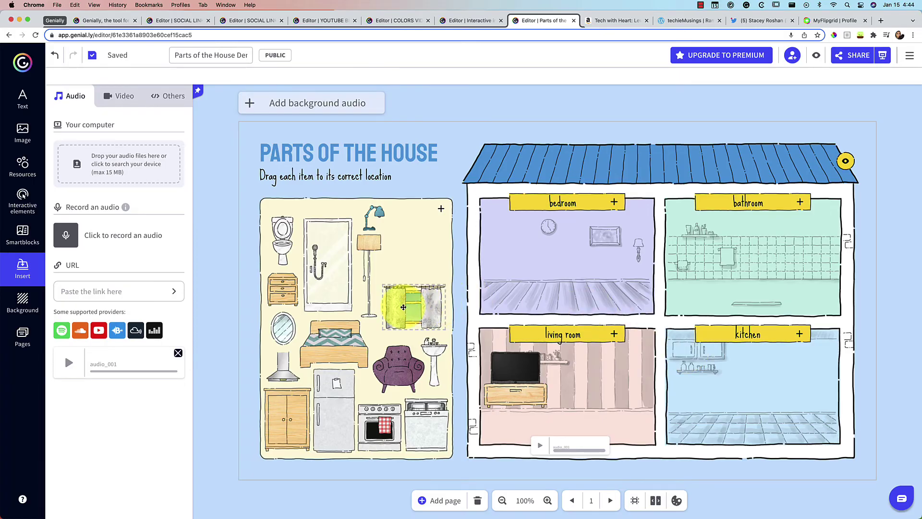
click(610, 293)
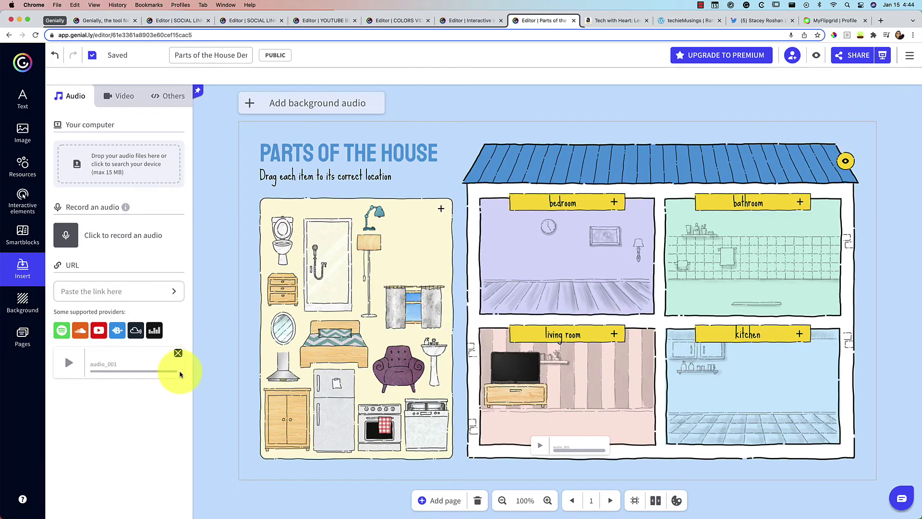
Step: Switch to the Interactive image project, try the reusable option in its publishing settings, and leave without publishing
click(851, 54)
click(852, 53)
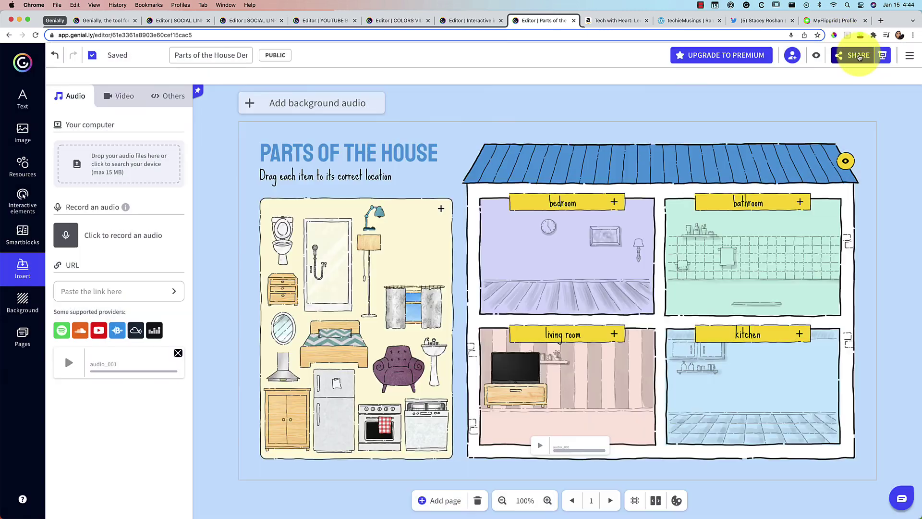
click(475, 20)
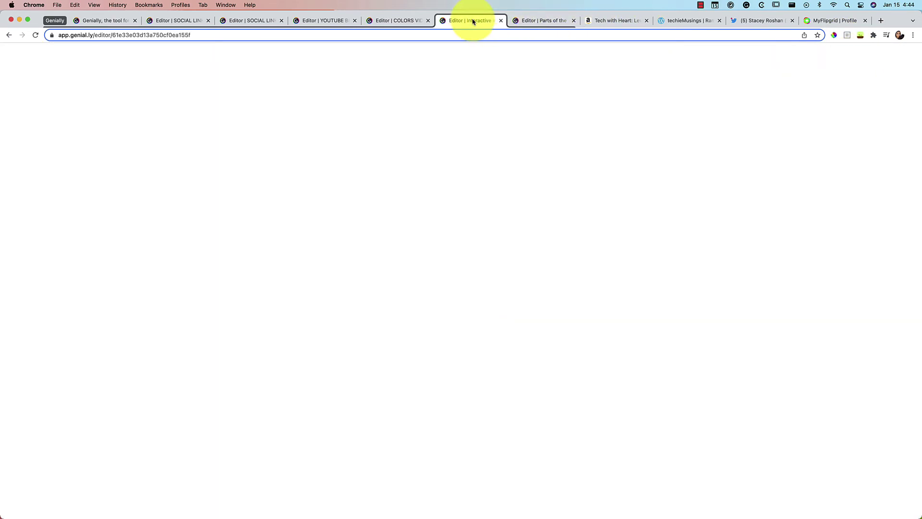
click(860, 55)
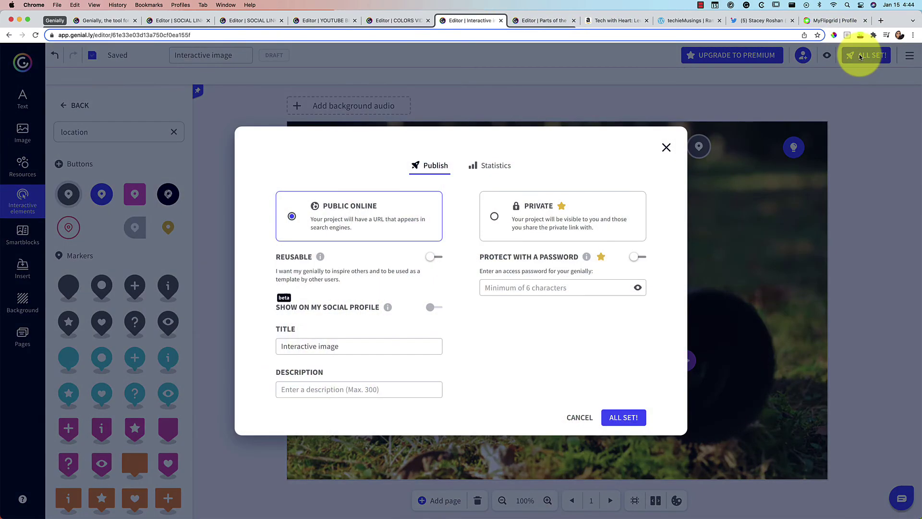
click(439, 258)
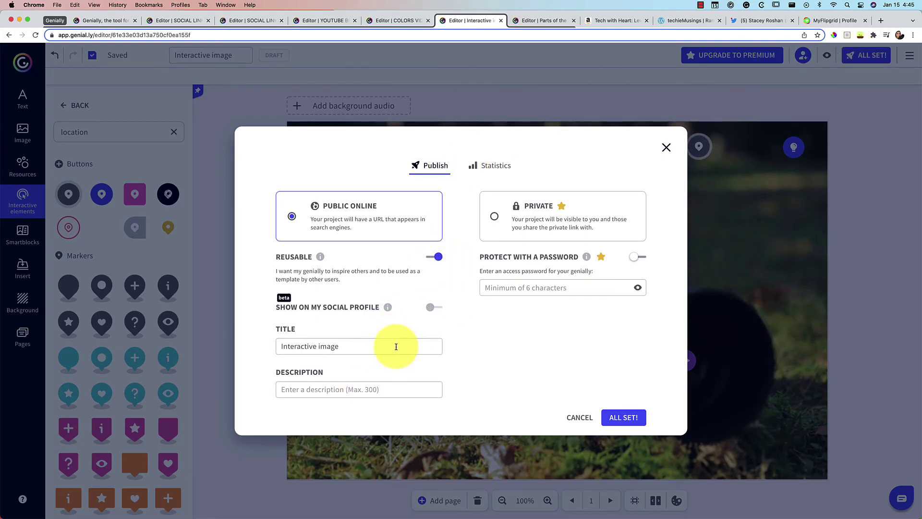
click(668, 147)
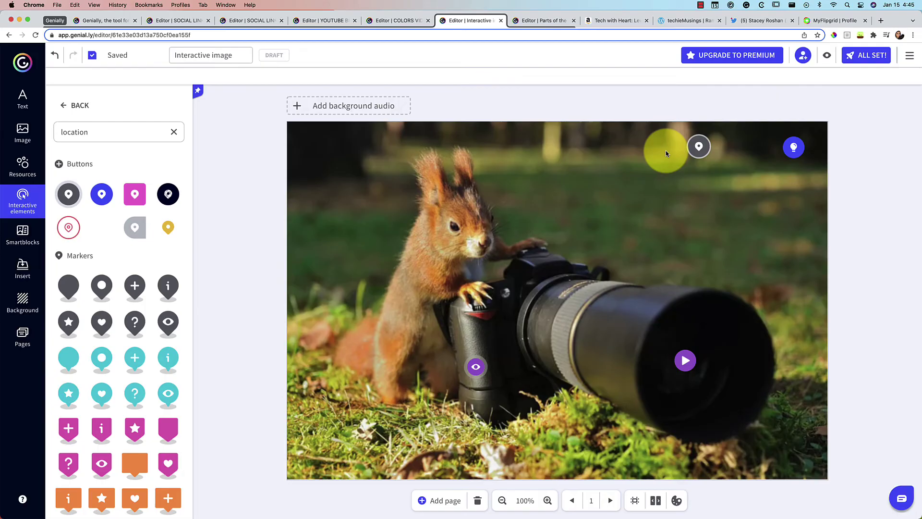
Step: Return to the Parts of the House project and copy its public social page link
click(552, 22)
click(859, 55)
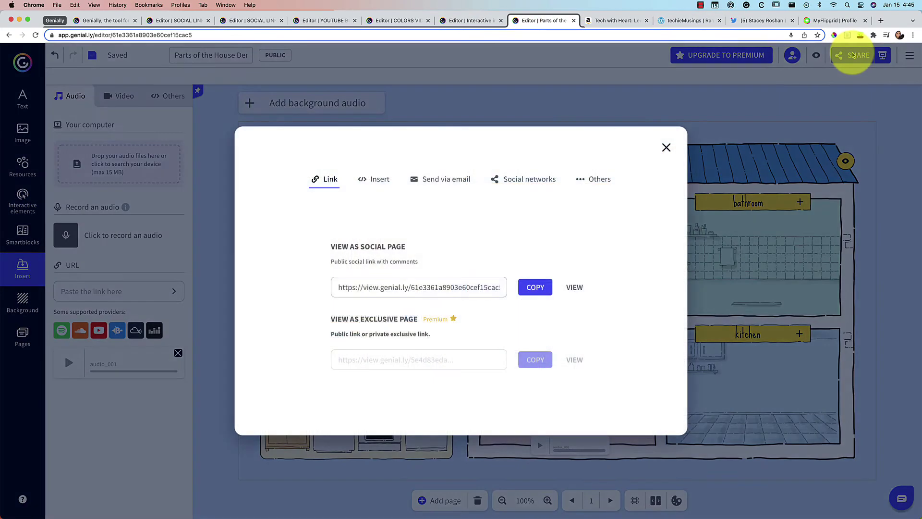
click(542, 287)
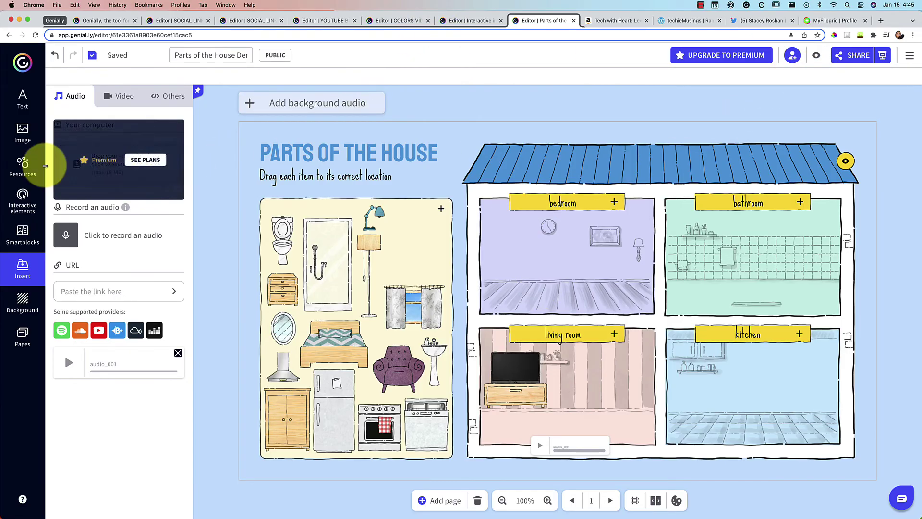
Step: Examine the available image sources, including cutouts, Pixabay, Giphy, Google Drive, Dropbox and URL
click(28, 138)
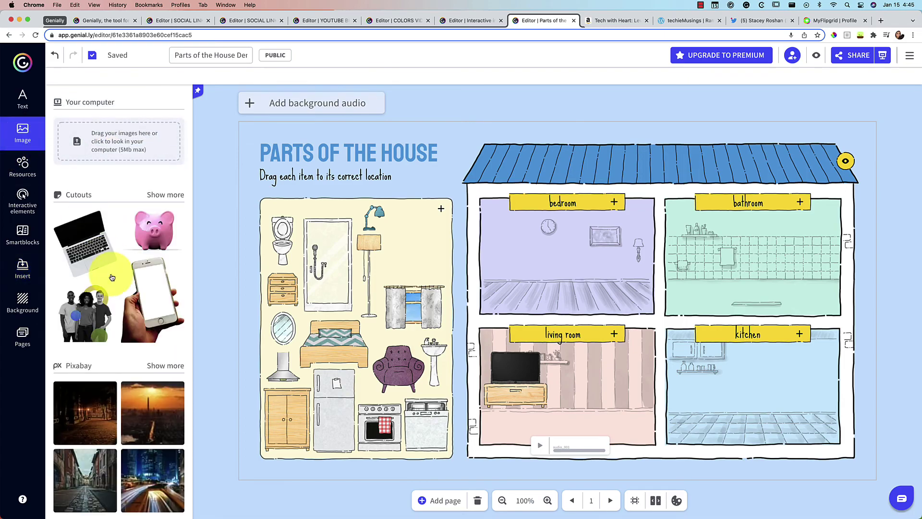
scroll(112, 277, down, 8)
scroll(107, 264, up, 5)
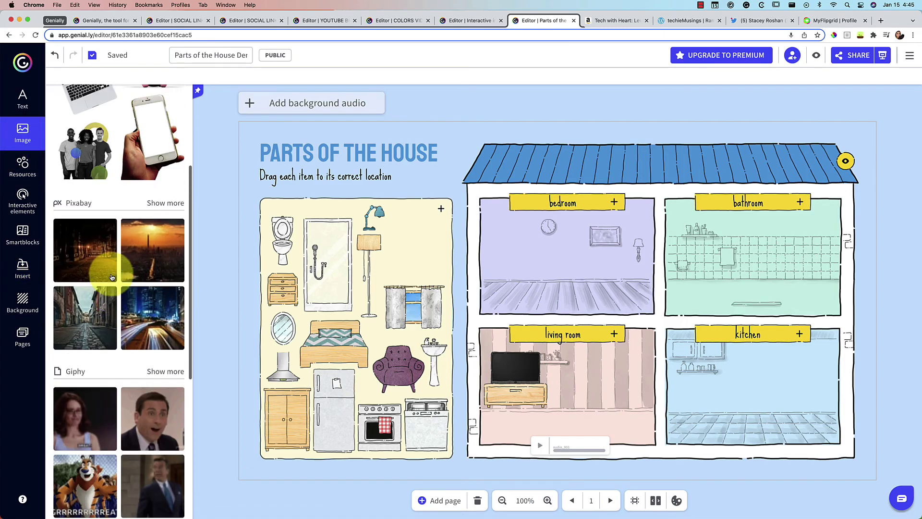
scroll(100, 269, down, 1)
scroll(73, 317, down, 1)
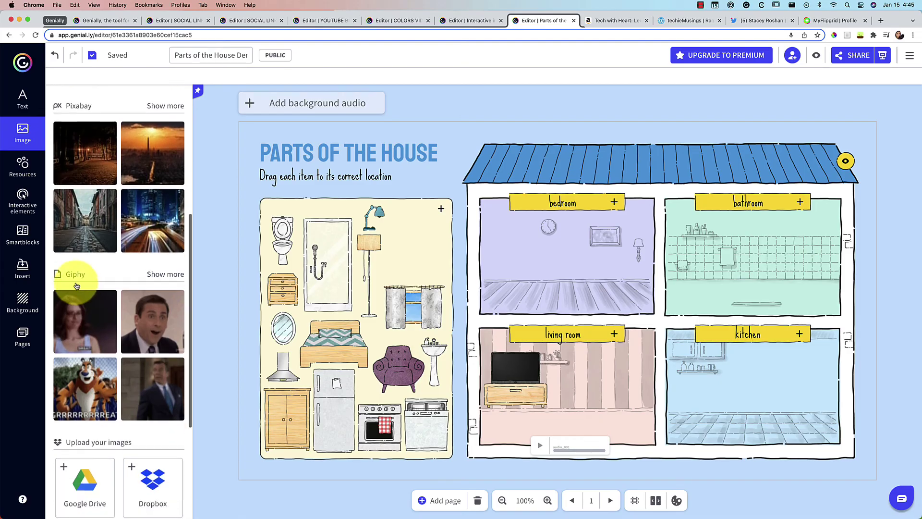
scroll(76, 298, down, 3)
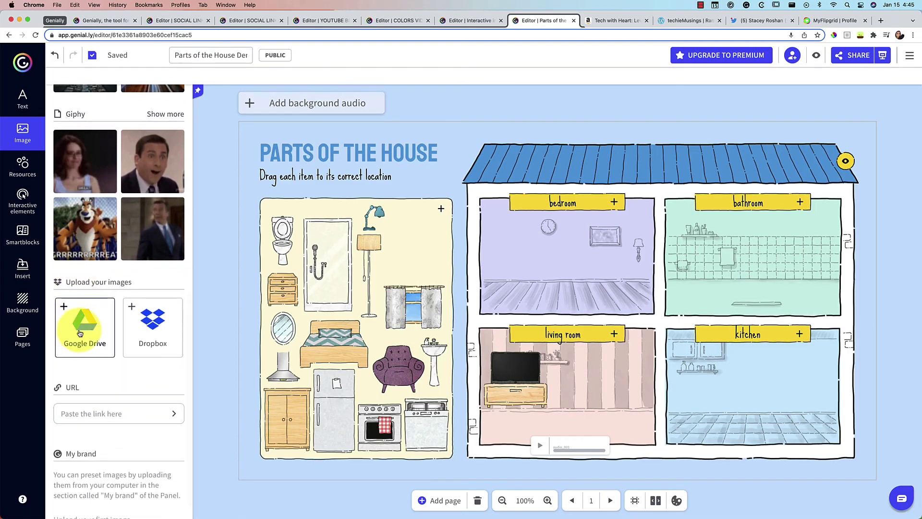
scroll(144, 327, down, 1)
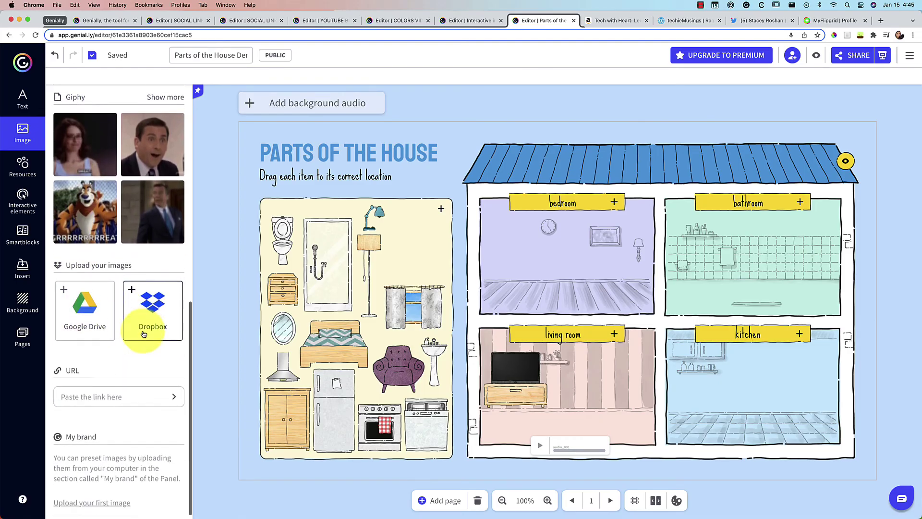
Step: Look through the available resources, interactive elements and data smartblocks
click(23, 166)
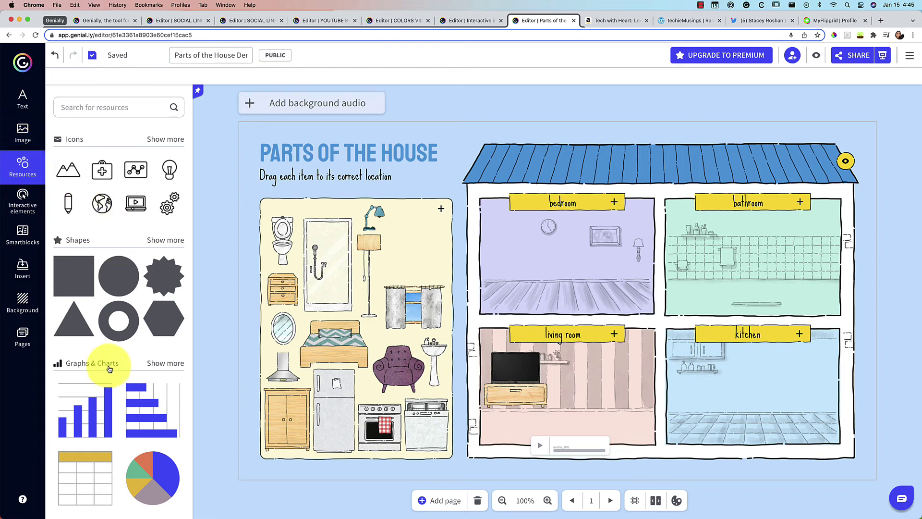
click(22, 202)
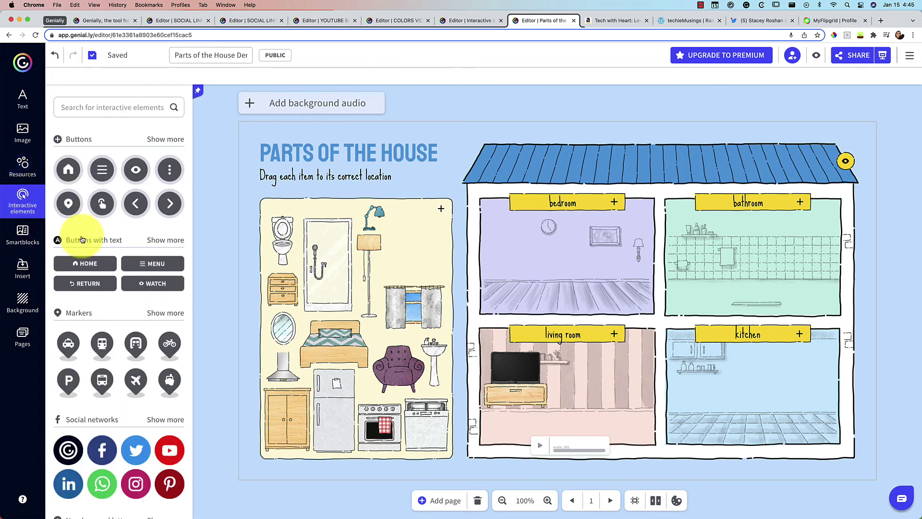
click(23, 234)
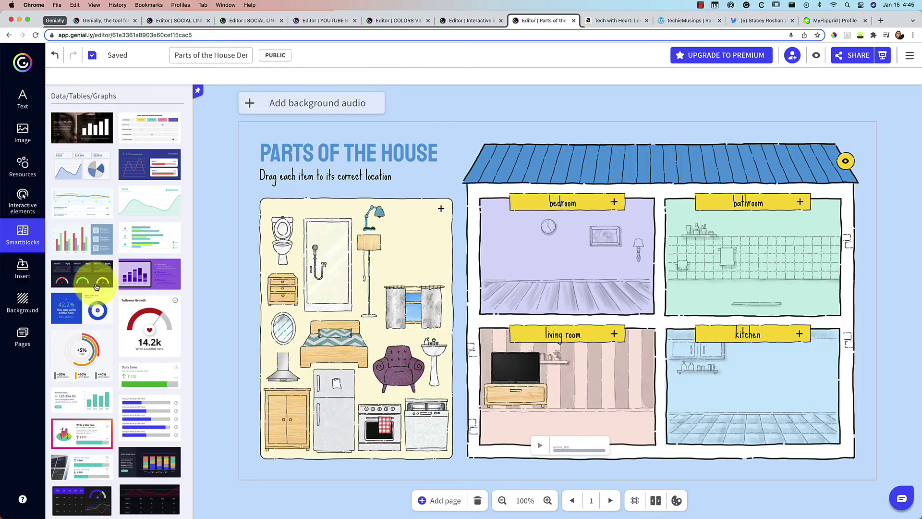
scroll(78, 354, down, 3)
Step: Examine the options for inserting audio by link and external content, and the canvas background settings
click(22, 274)
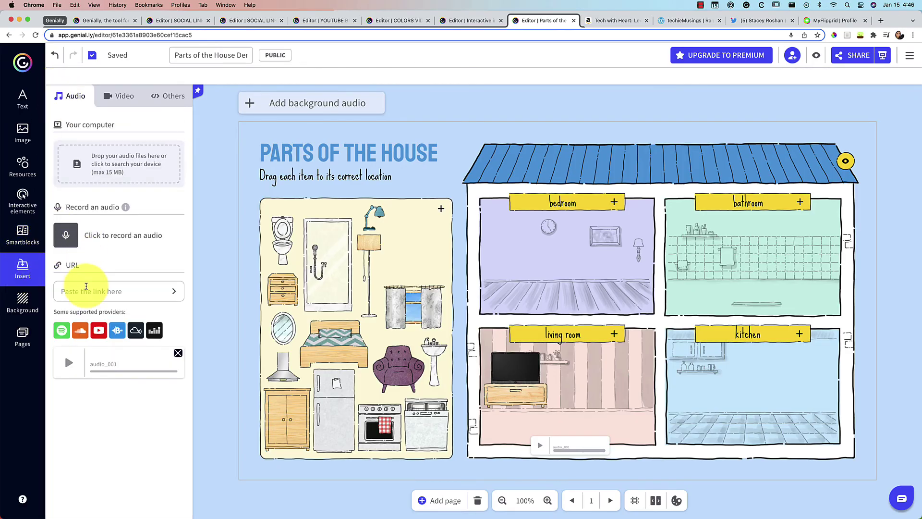
click(86, 291)
click(165, 95)
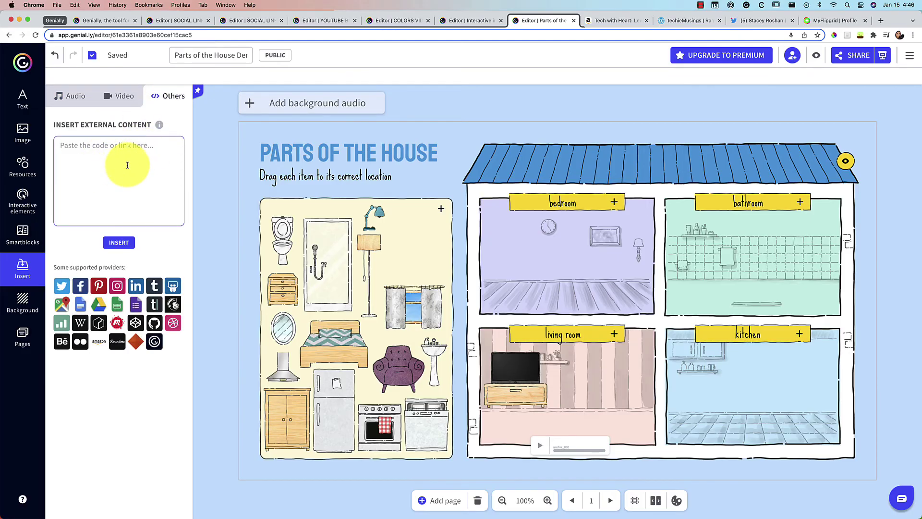
click(17, 311)
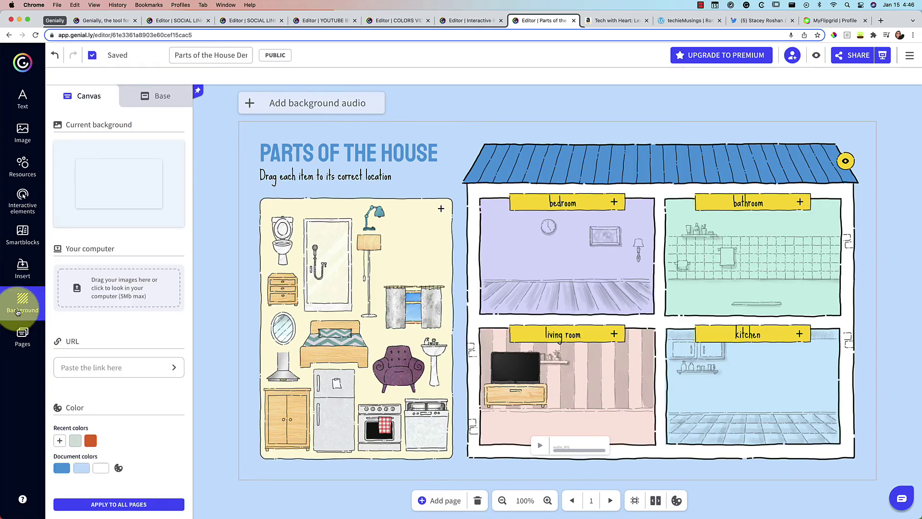
Step: Duplicate the Parts of the House page and delete the title, instruction text and household items panel from the copy
click(21, 338)
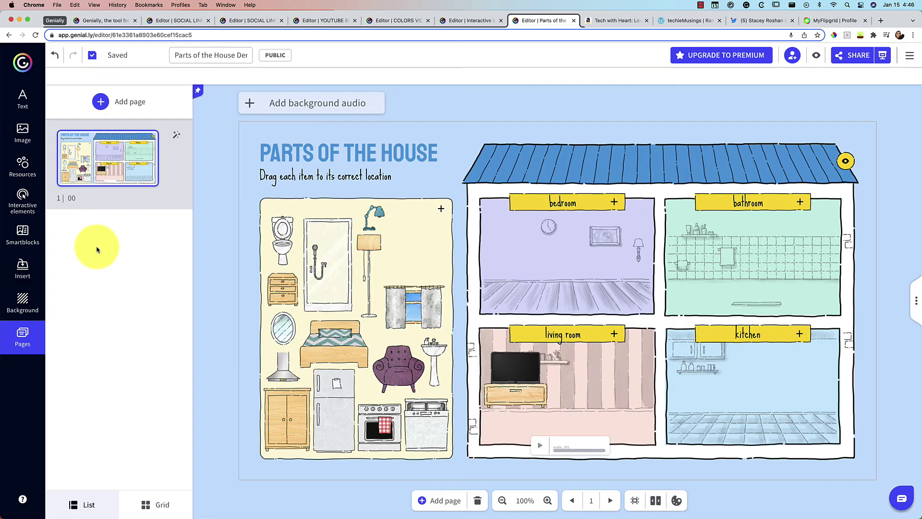
click(135, 140)
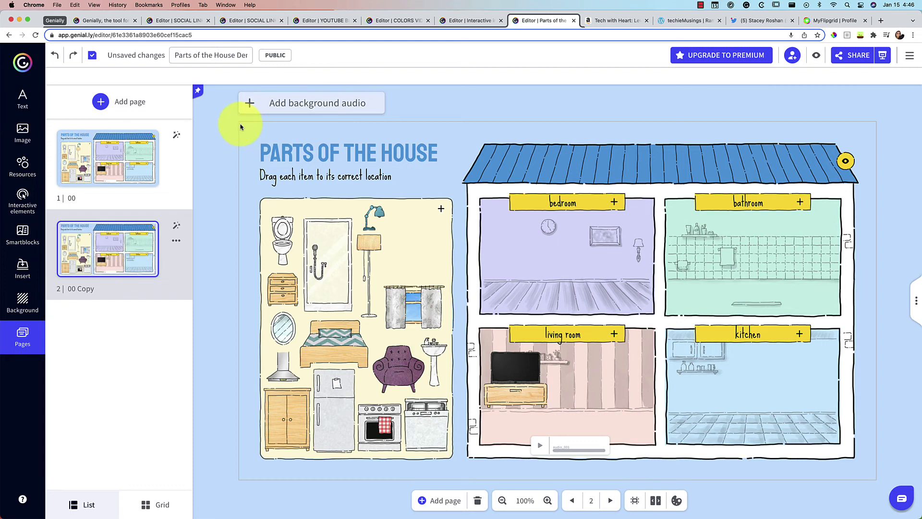
drag(245, 124, 425, 478)
drag(452, 452, 455, 466)
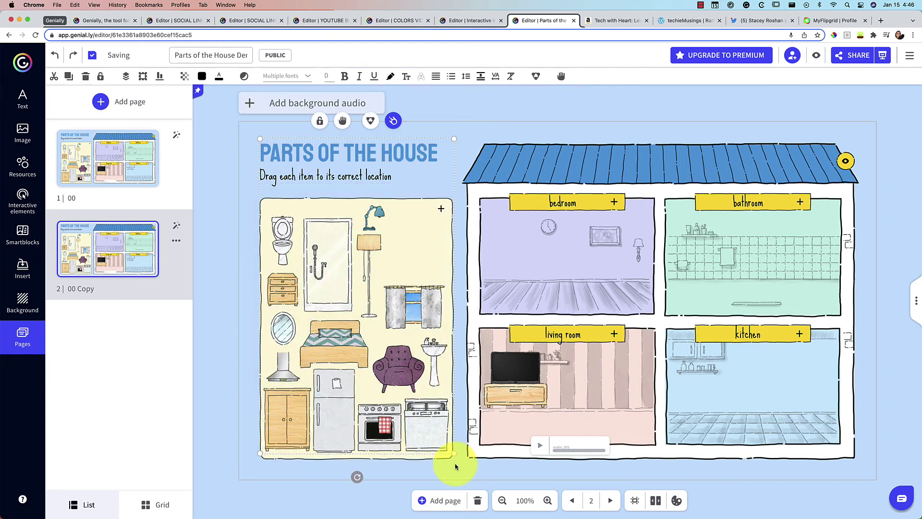
key(Delete)
click(383, 426)
key(Delete)
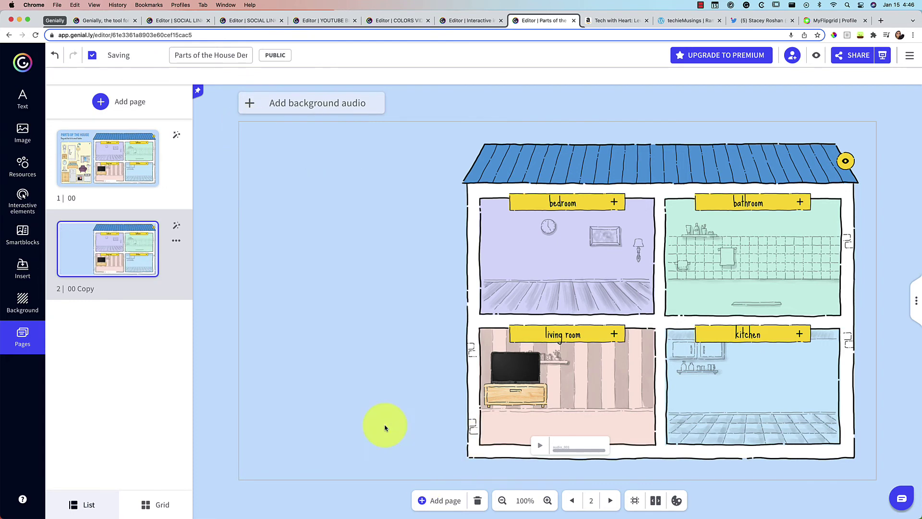
Step: Keep only the living room scene with its label and audio player on the copied page, removing the rest of the house
drag(430, 326, 658, 449)
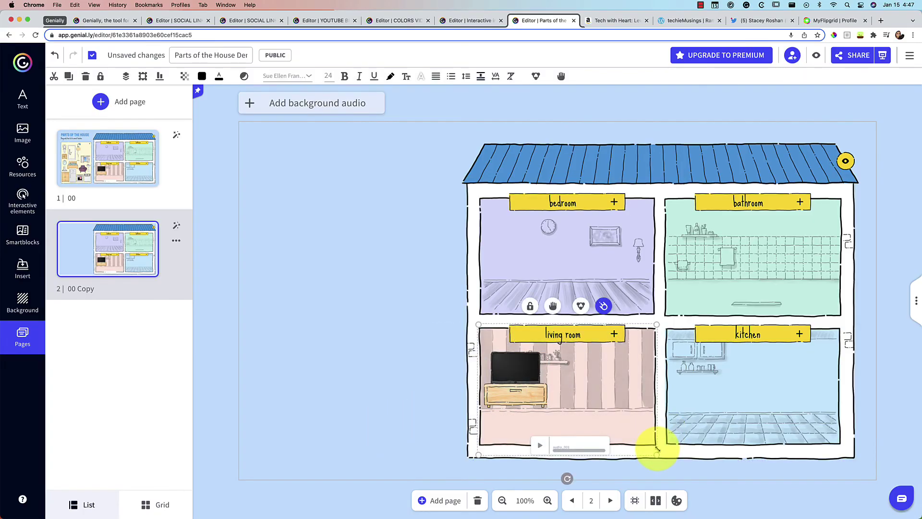
key(Delete)
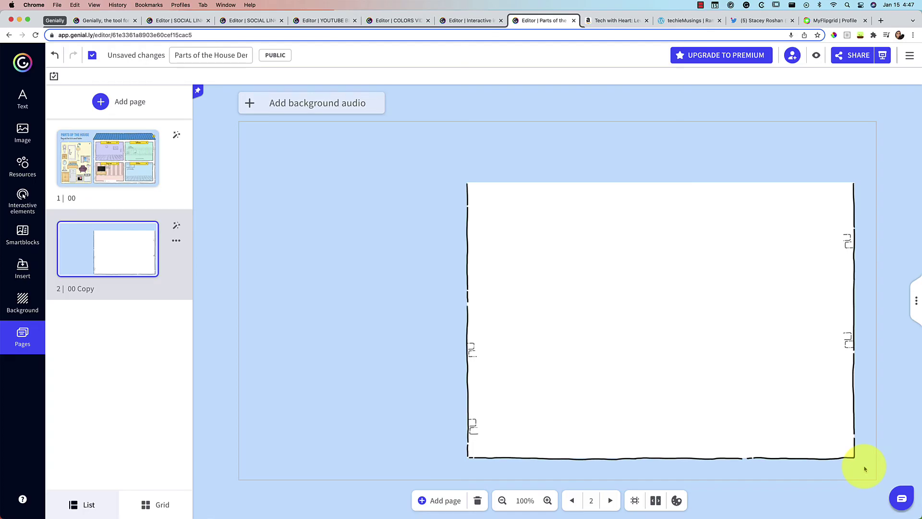
click(819, 395)
key(Delete)
key(cmd+v)
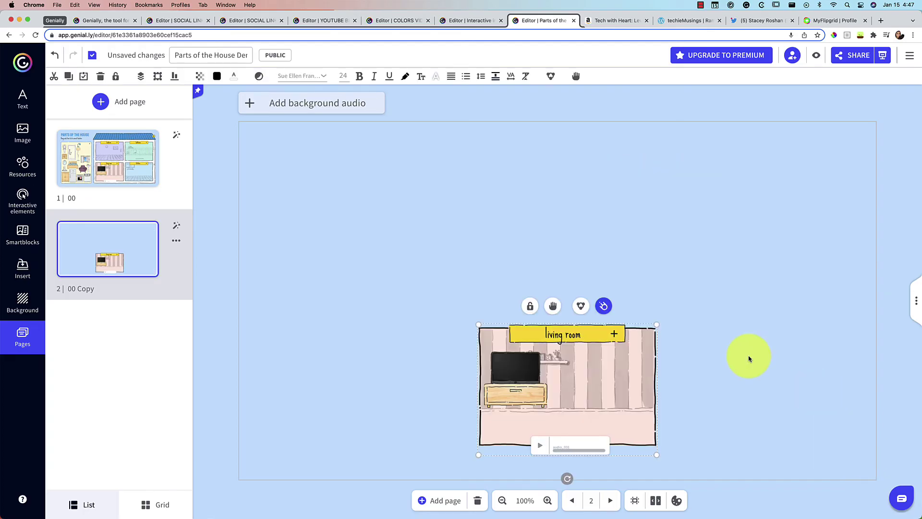
Step: Enlarge the living room scene to nearly the full page height and centre it on the canvas
drag(657, 324, 918, 118)
drag(794, 230, 624, 249)
click(826, 361)
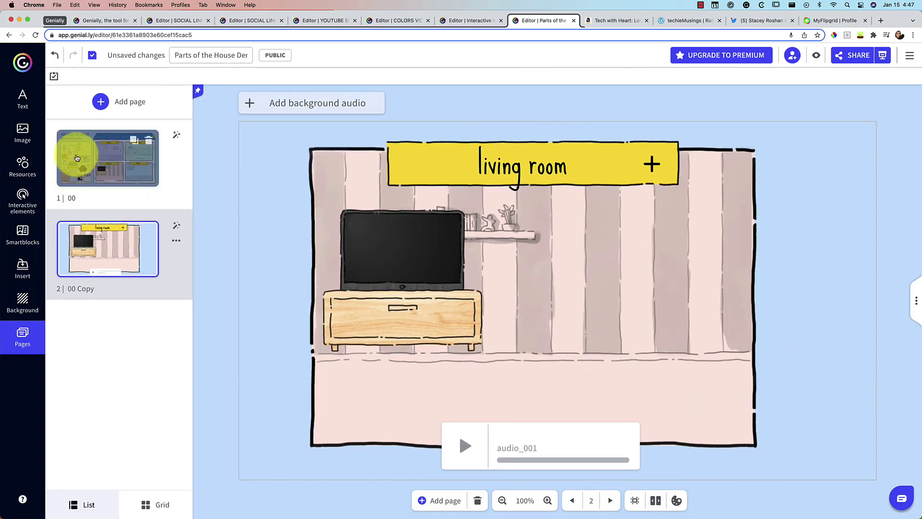
Step: Copy the purple armchair from the first page into the enlarged living room, scale it up and place it opposite the television
click(77, 158)
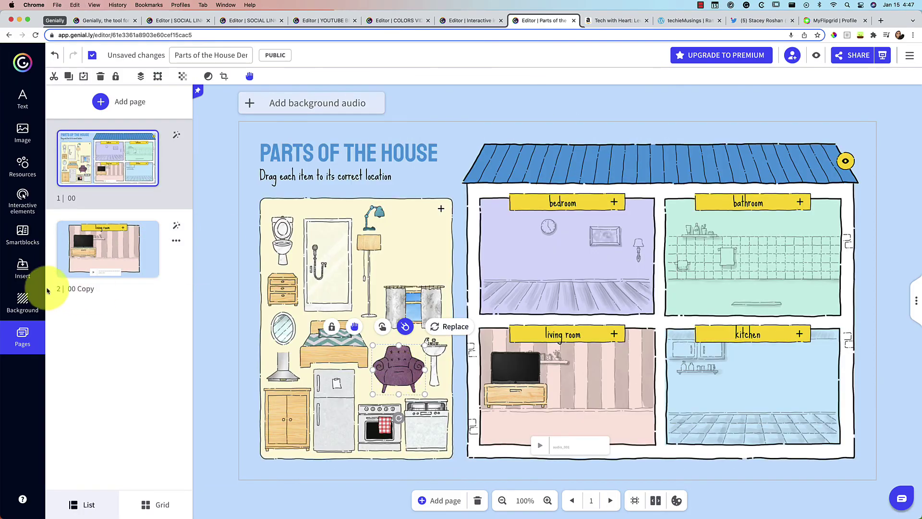
click(105, 248)
key(ctrl+v)
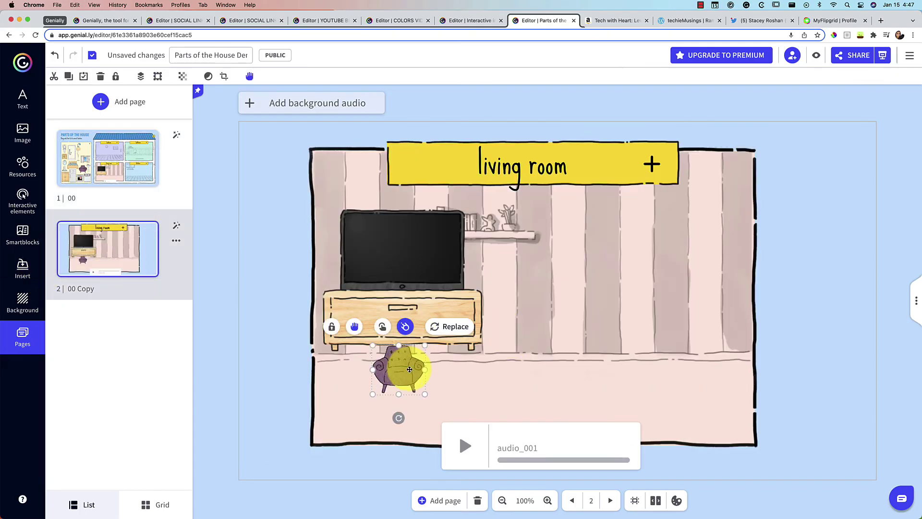
drag(402, 366, 742, 422)
drag(694, 379, 677, 335)
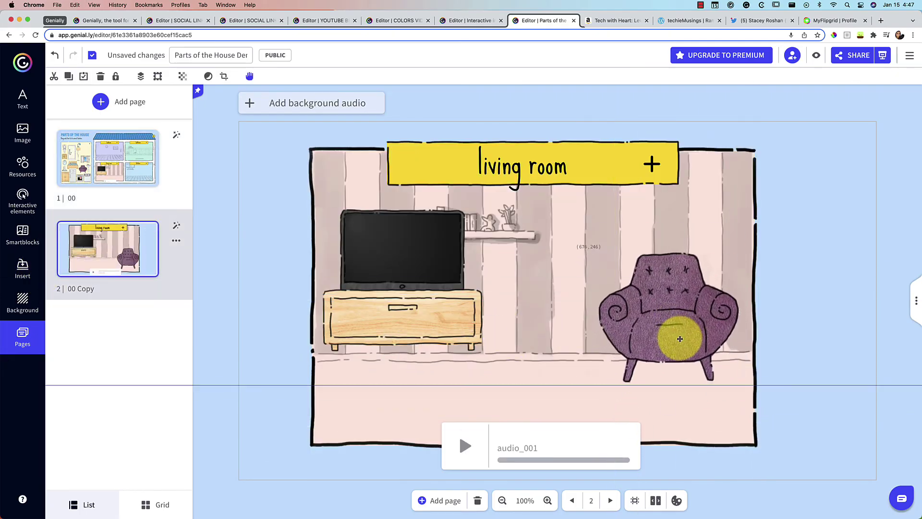
Step: Give the living room label on the first page a Go to page interactivity linking to the page 00 Copy
click(135, 164)
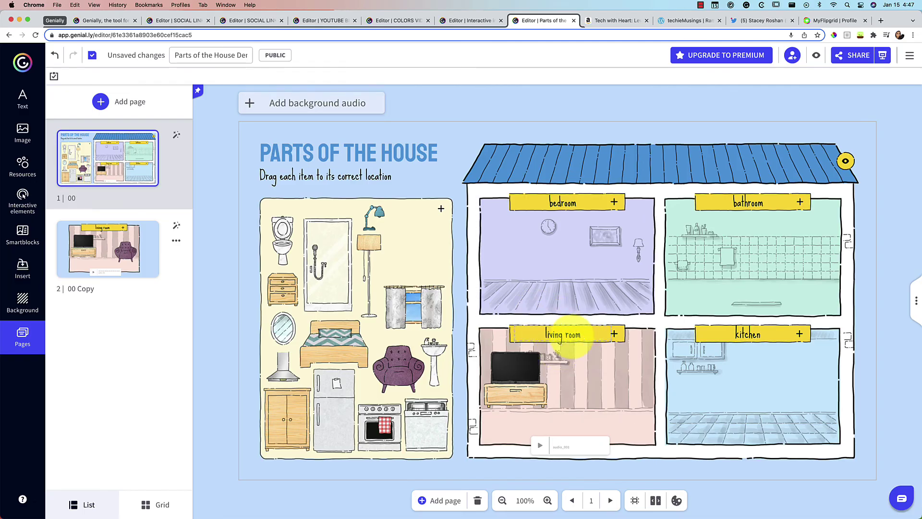
click(571, 334)
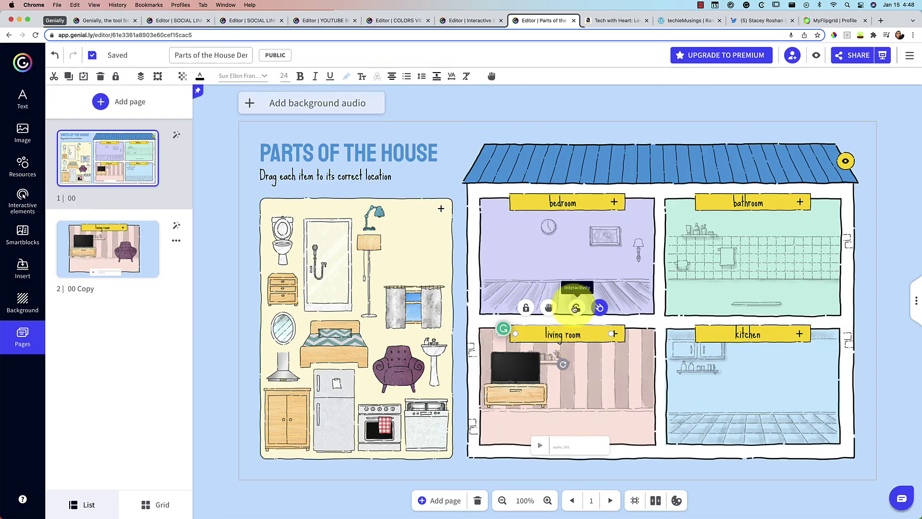
click(575, 308)
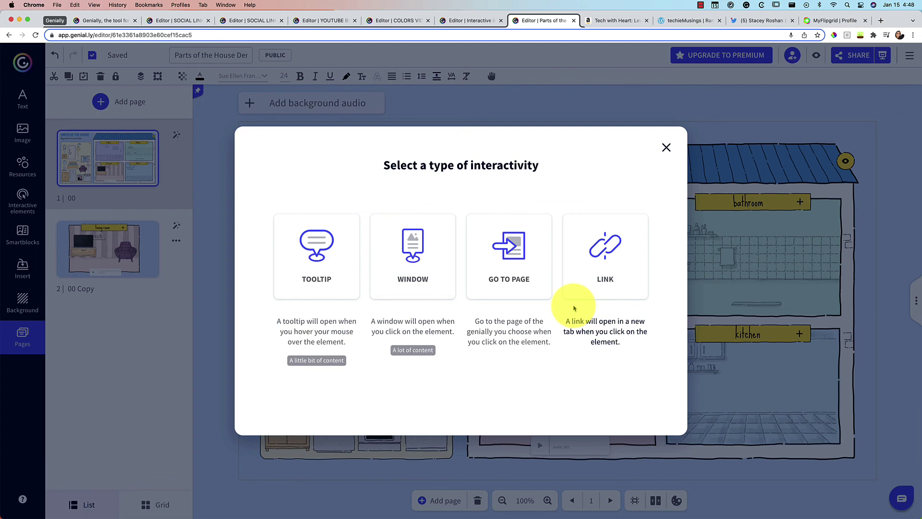
click(504, 263)
click(418, 300)
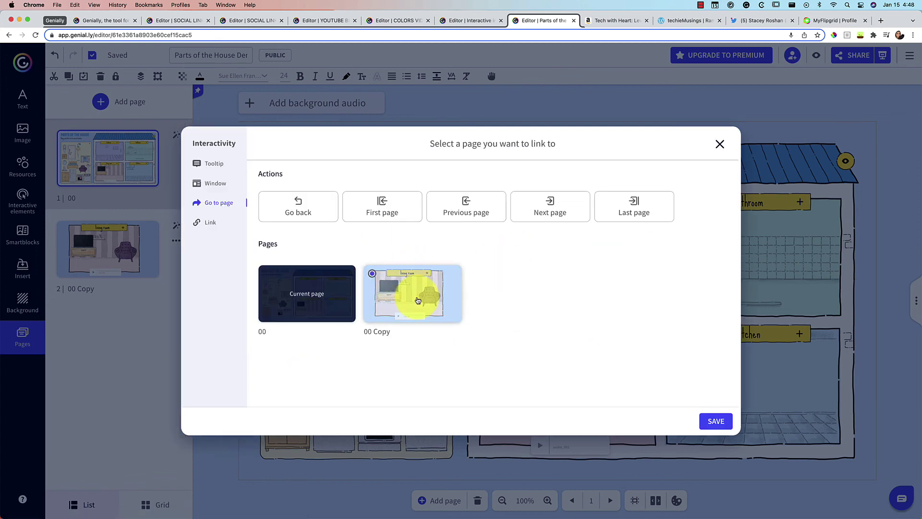
click(716, 421)
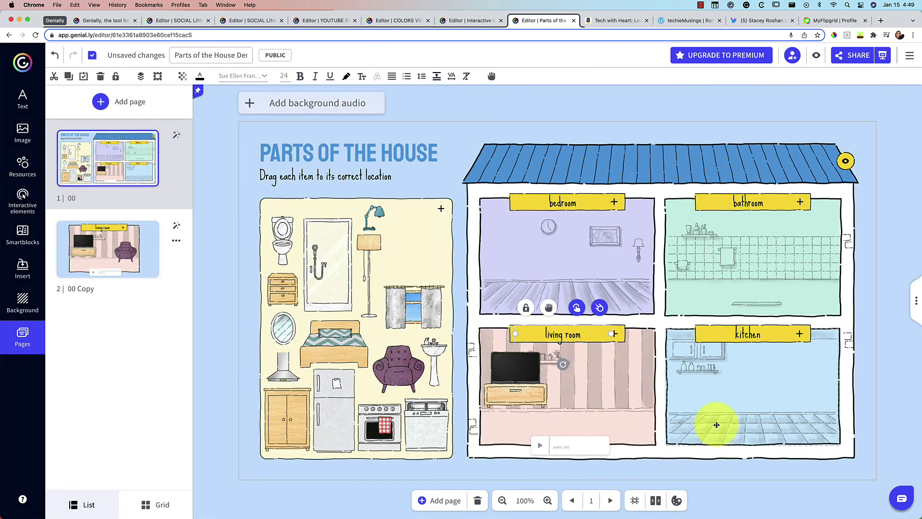
Step: Preview the project and test the living room label's link to its page
click(817, 56)
click(473, 329)
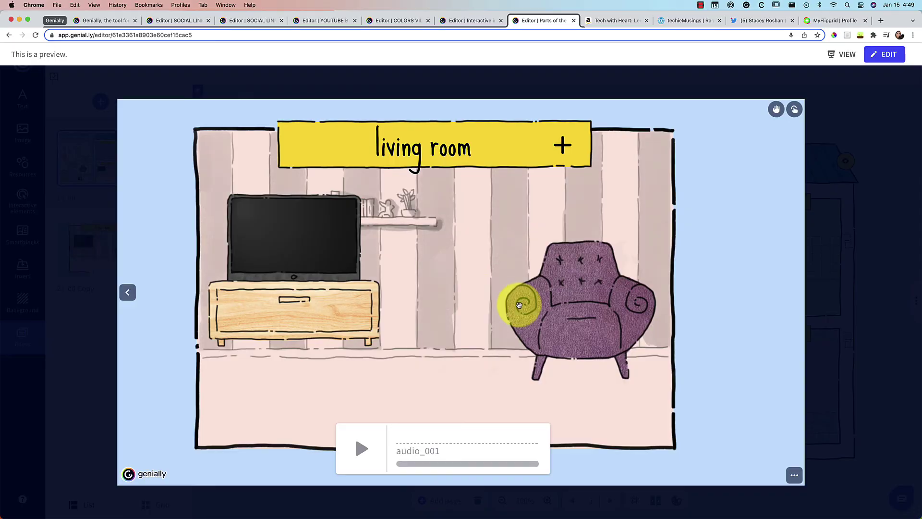
click(880, 57)
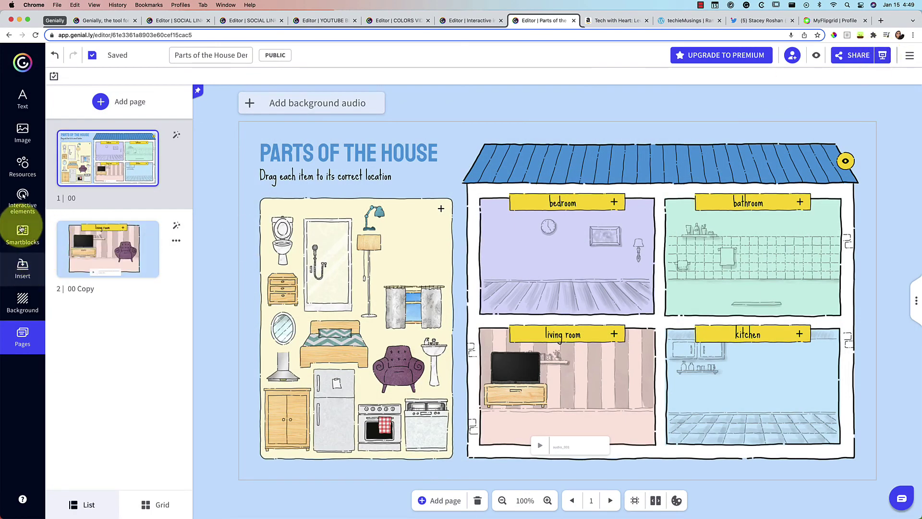
Step: Add a HOME text button to the second page, shrink it slightly and place it in the page's upper-right corner
click(26, 201)
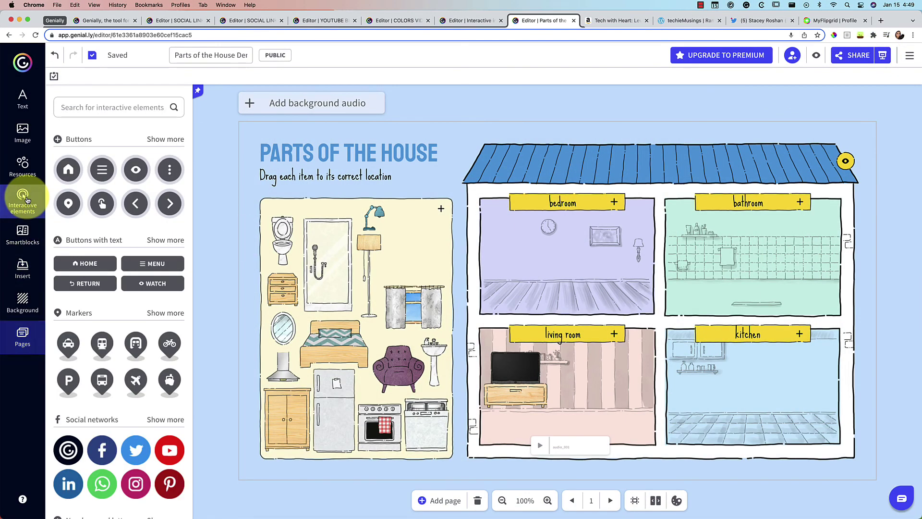
click(94, 264)
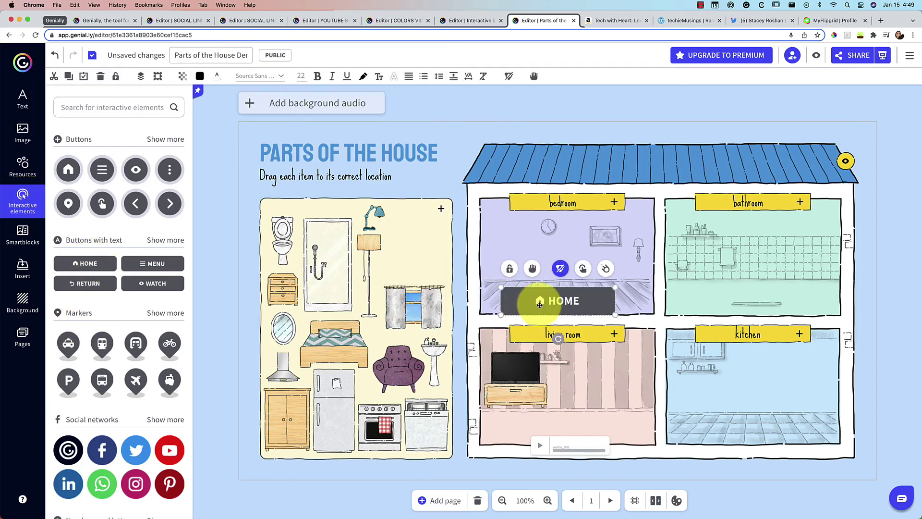
drag(542, 299, 783, 139)
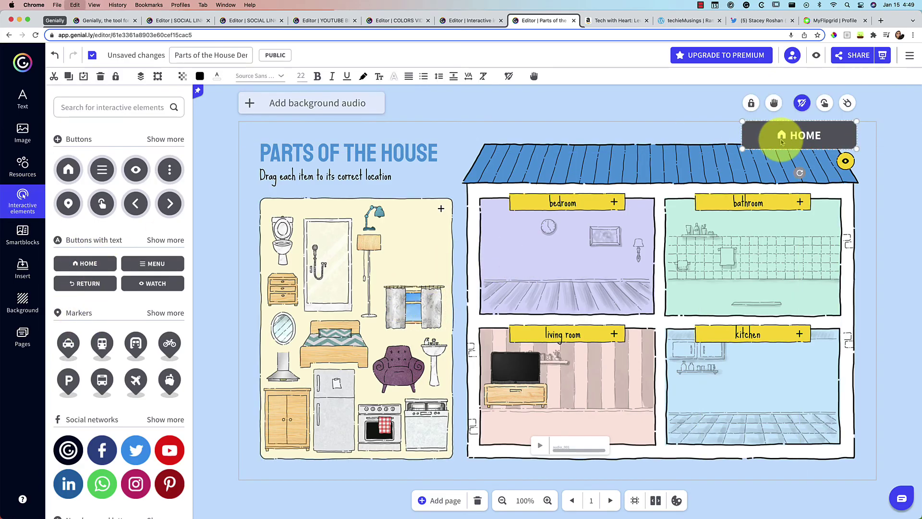
key(Delete)
click(210, 228)
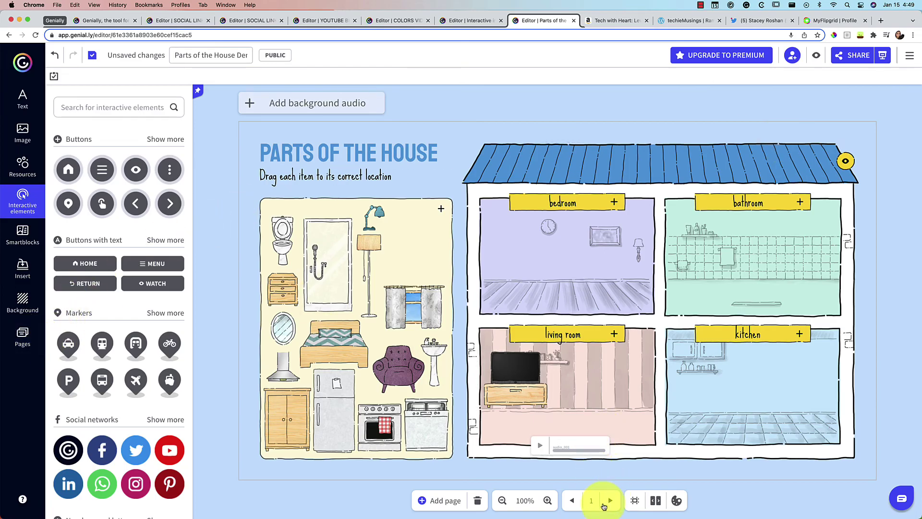
click(610, 500)
key(cmd+v)
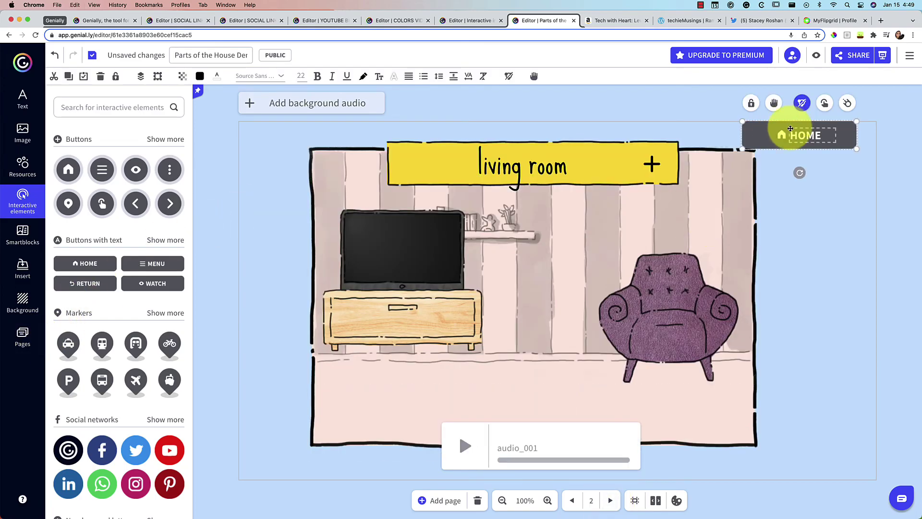
drag(787, 134, 819, 141)
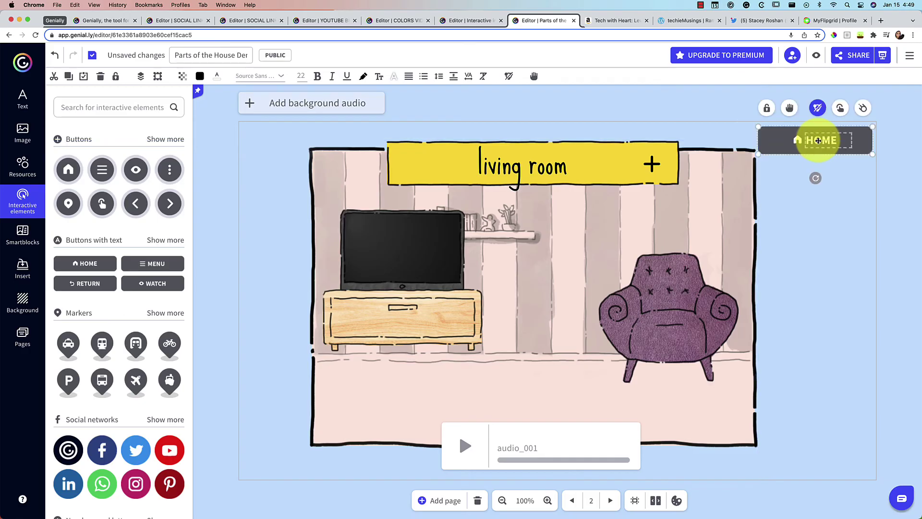
drag(758, 154, 772, 150)
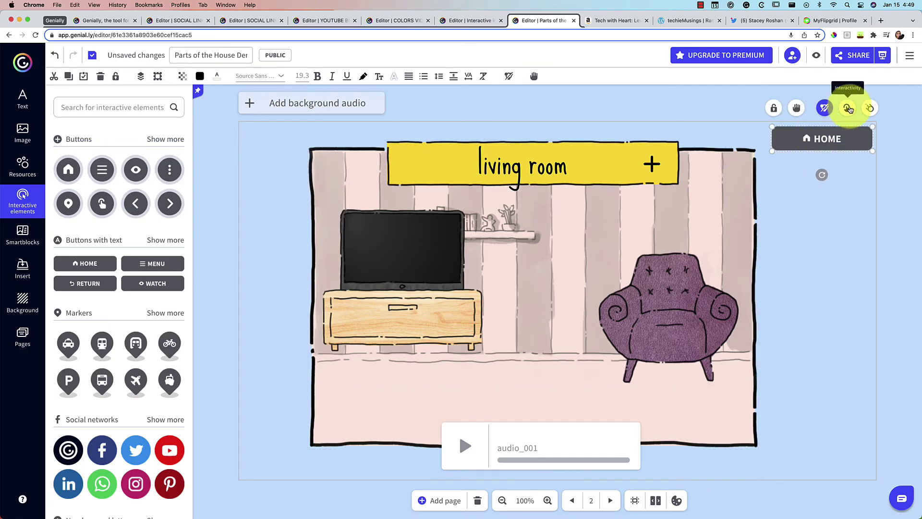
Step: Give the HOME button a Go to page interactivity that leads to the first page
click(848, 107)
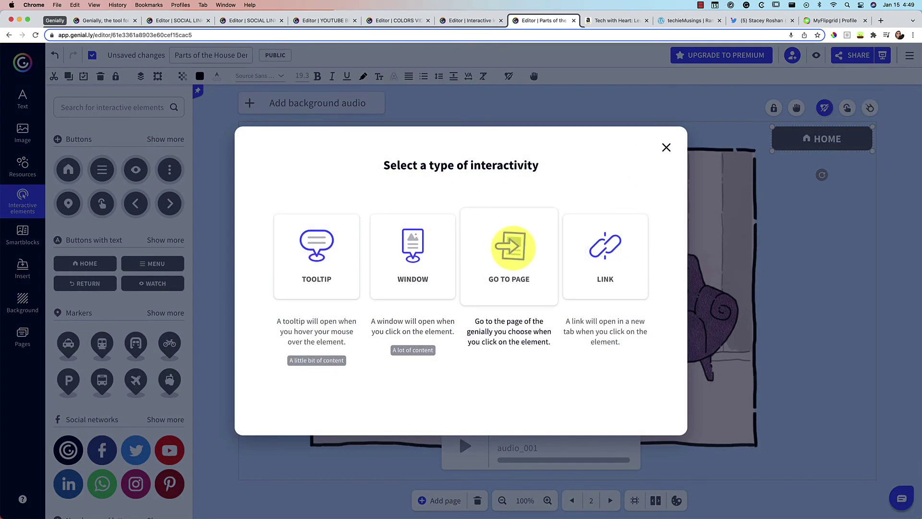
click(512, 250)
click(390, 208)
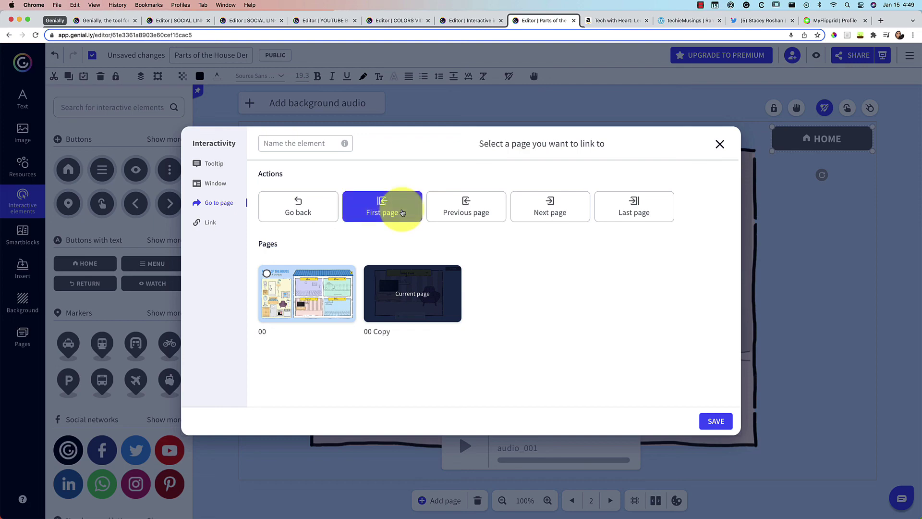
click(715, 419)
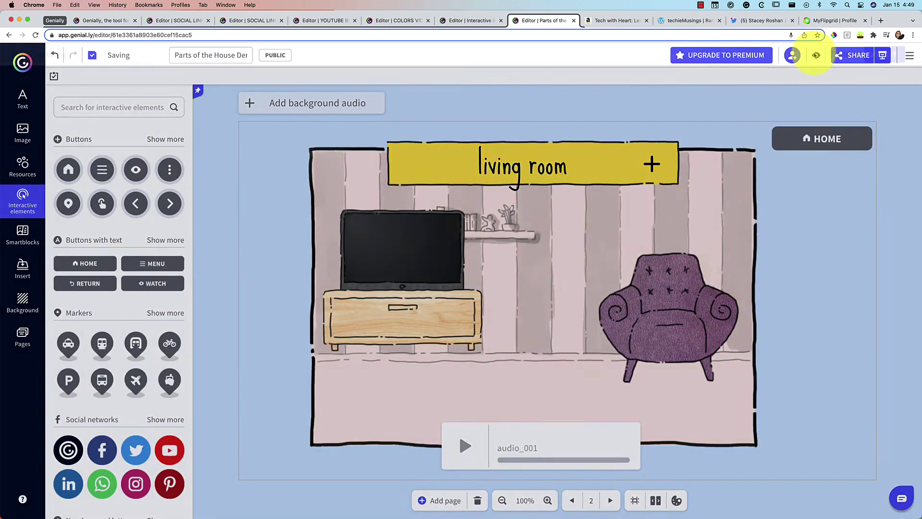
Step: Preview the project and test moving between the house page and the living room page with the HOME button and room link
click(816, 55)
click(742, 117)
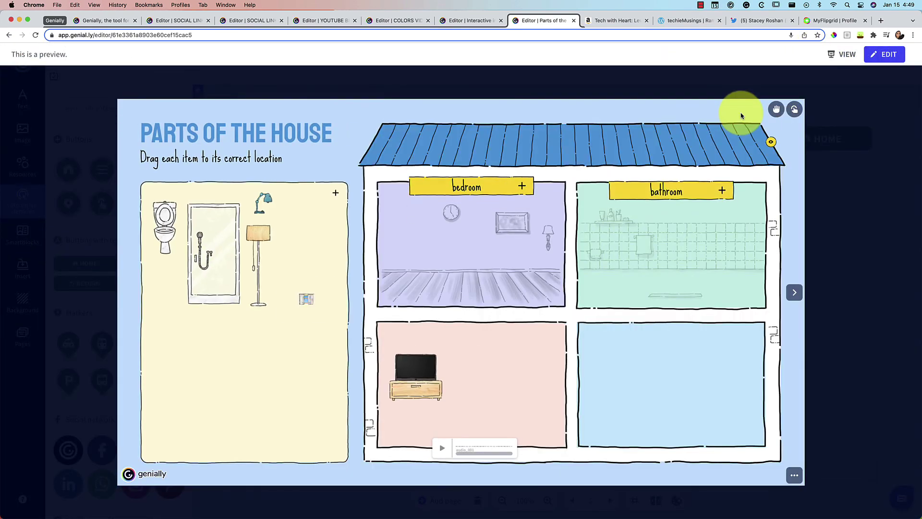
click(466, 330)
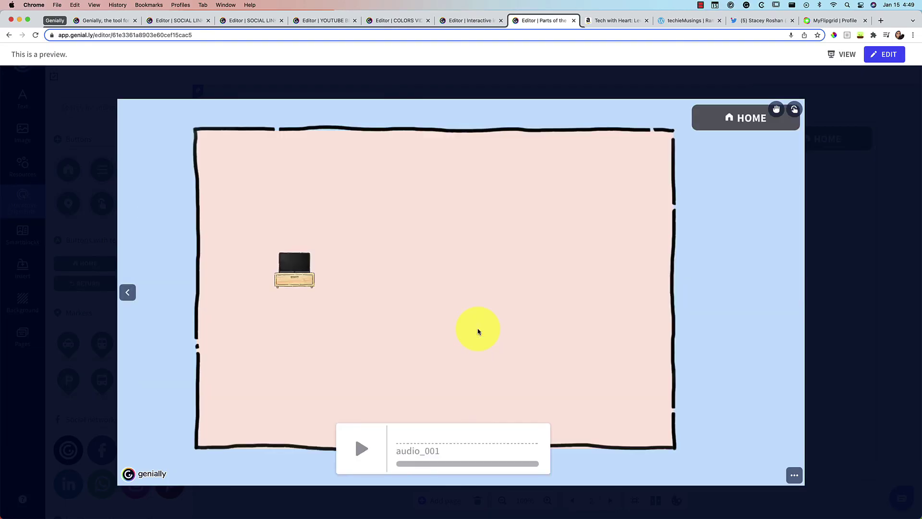
click(744, 120)
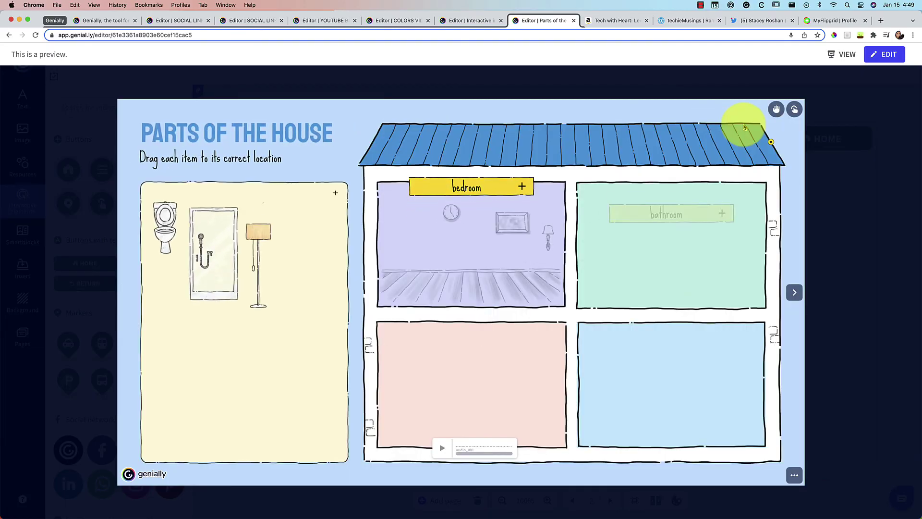
click(888, 55)
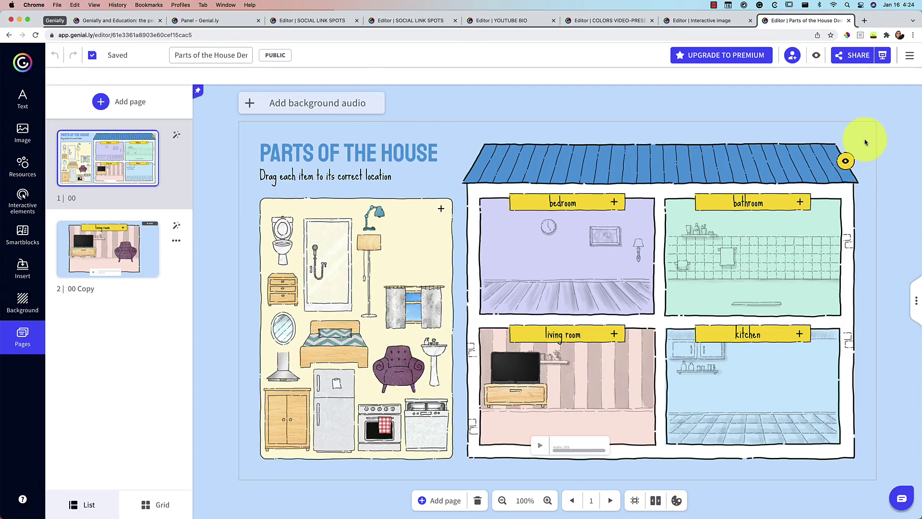
Step: Open the project's display preferences and enable the Paint on the genially option
click(910, 57)
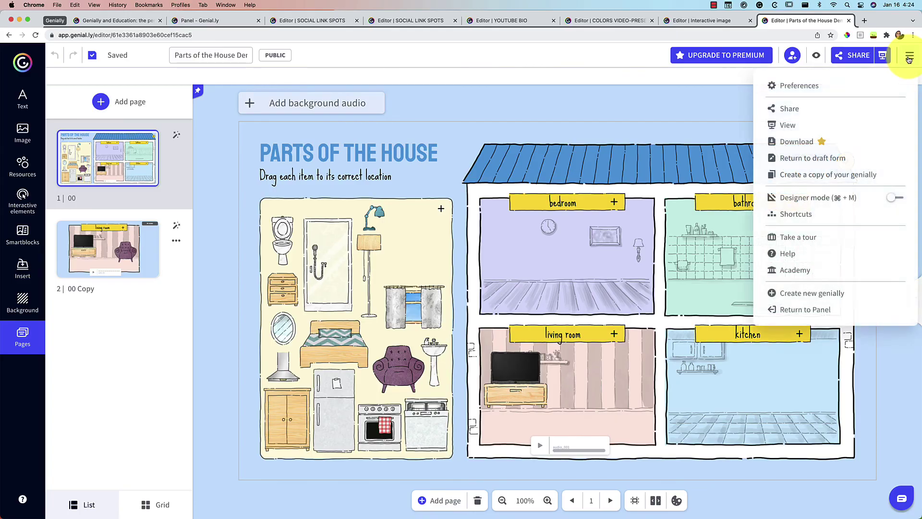
click(909, 57)
click(908, 56)
click(853, 87)
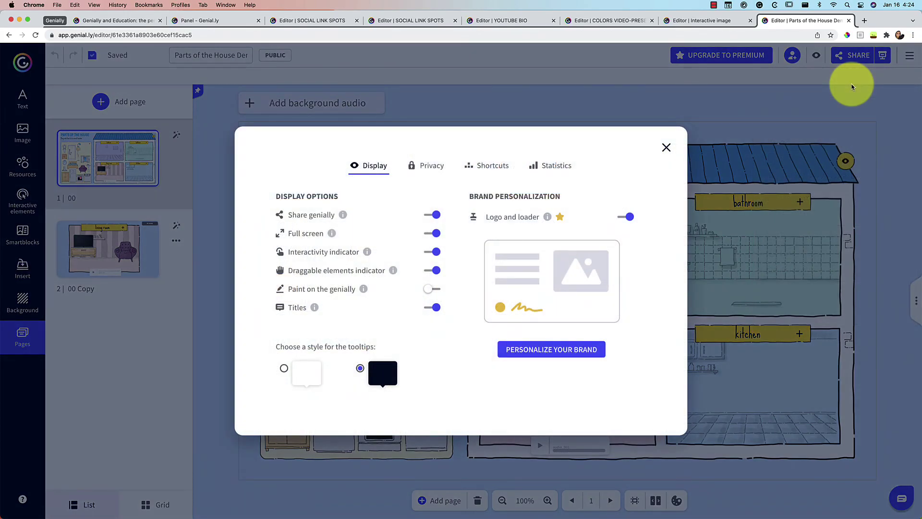
mouse_move(362, 291)
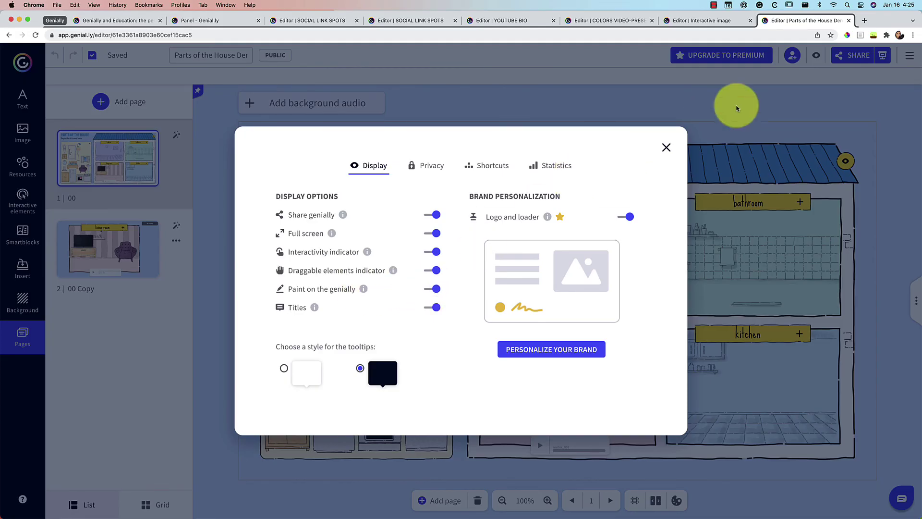
Step: Close the preferences, preview the project and set the paint tool to a thicker red stroke
click(666, 147)
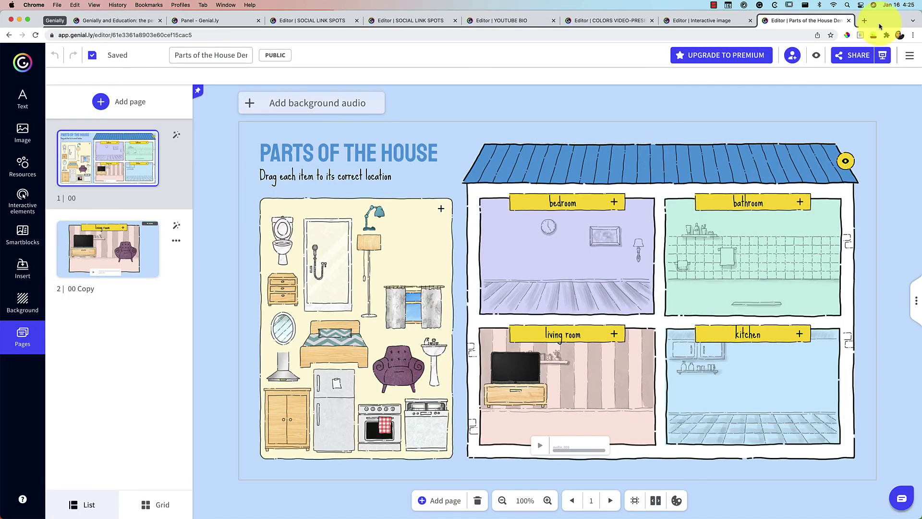
click(816, 55)
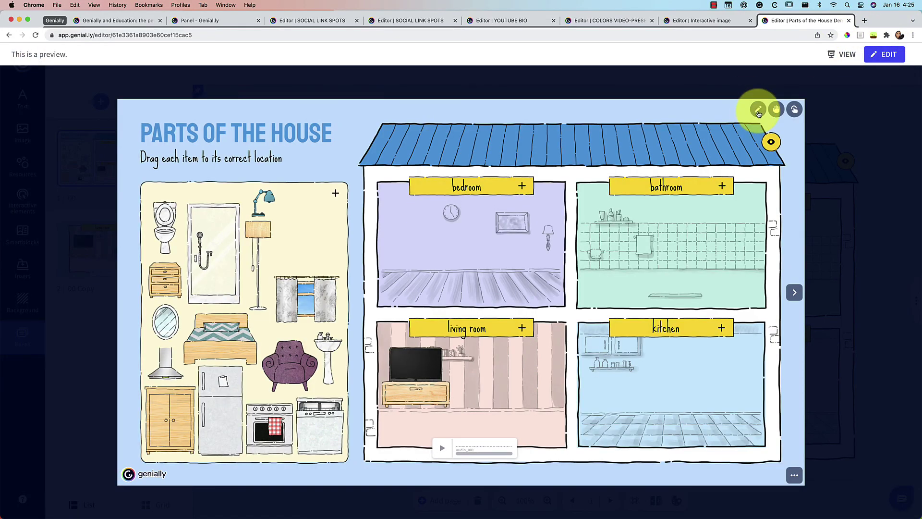
click(758, 111)
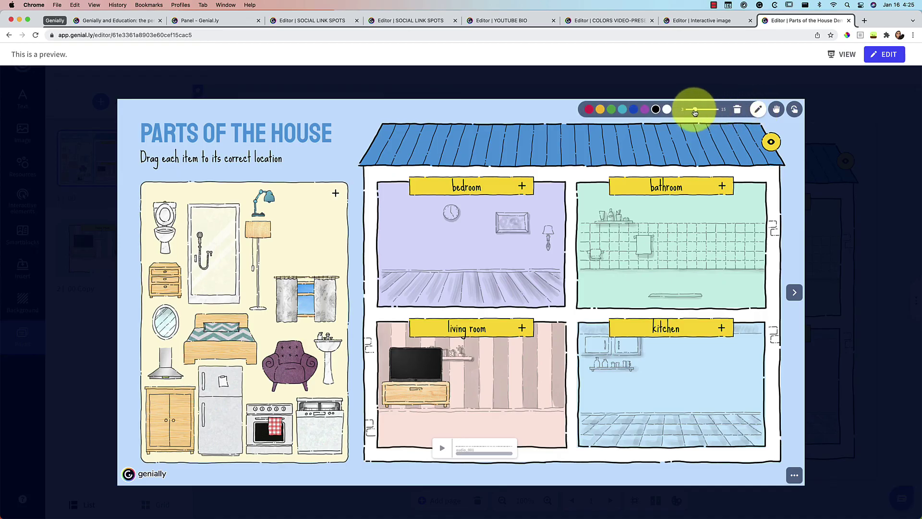
drag(695, 112, 702, 112)
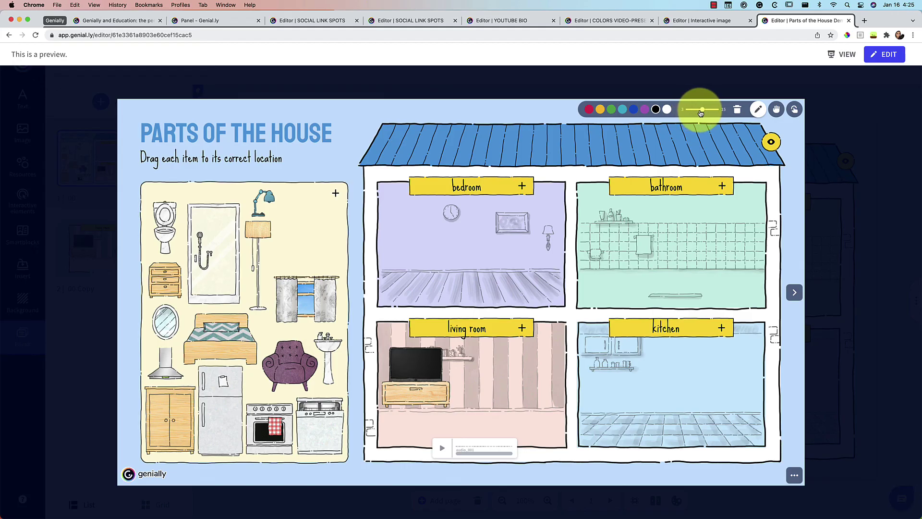
click(590, 112)
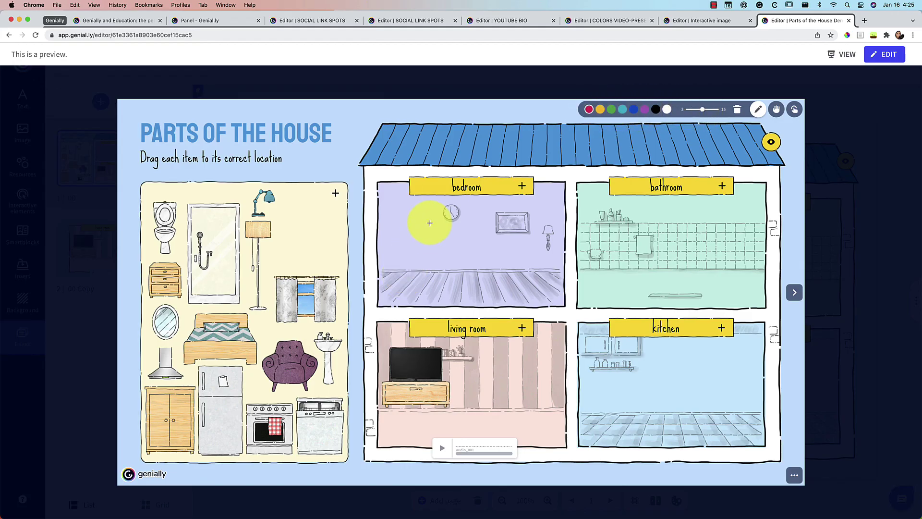
Step: Circle the bedroom clock in red, draw an arrow pointing to it and underline the curtained window among the draggable items
mouse_move(438, 231)
mouse_down()
mouse_move(469, 208)
mouse_move(447, 205)
mouse_move(435, 228)
mouse_up()
mouse_move(479, 262)
mouse_down()
mouse_move(461, 244)
mouse_move(473, 245)
mouse_move(462, 251)
mouse_up()
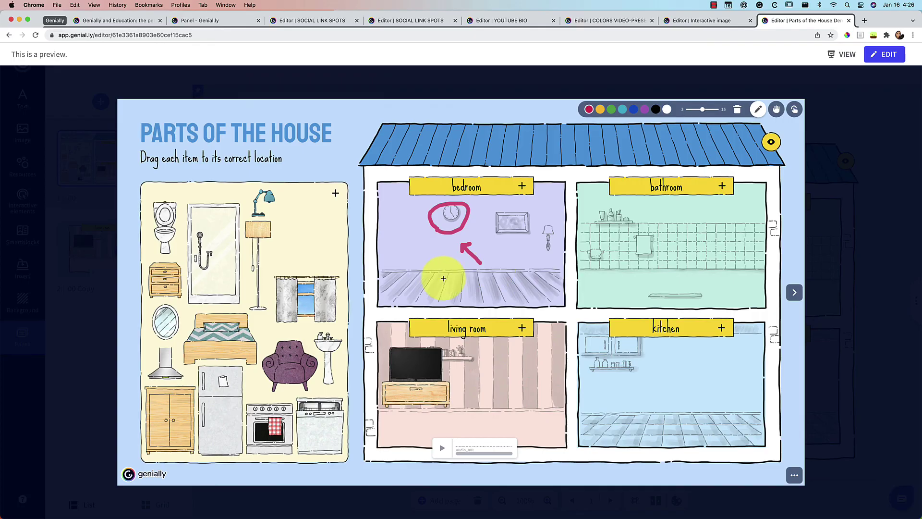
drag(273, 329, 332, 322)
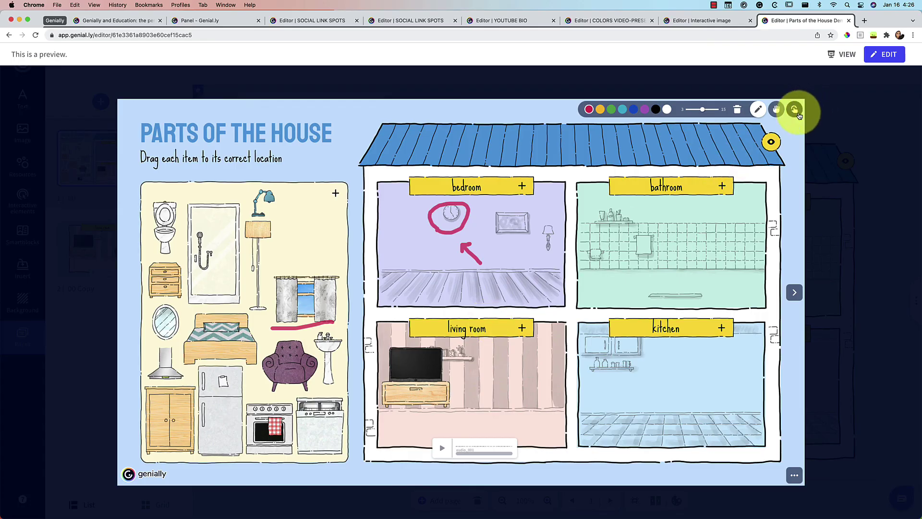
Step: Toggle the paint tool off and on, and draw a blue box around the picture frame in the bedroom
click(757, 111)
click(758, 110)
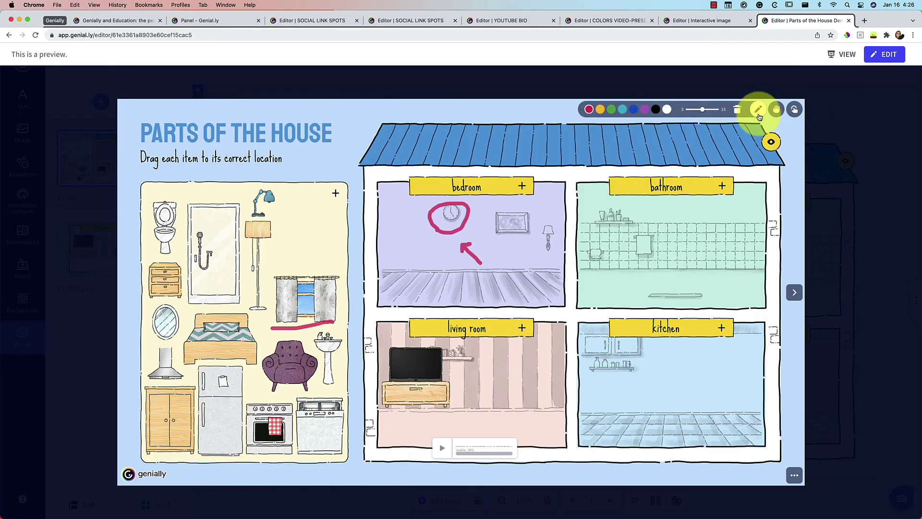
click(633, 110)
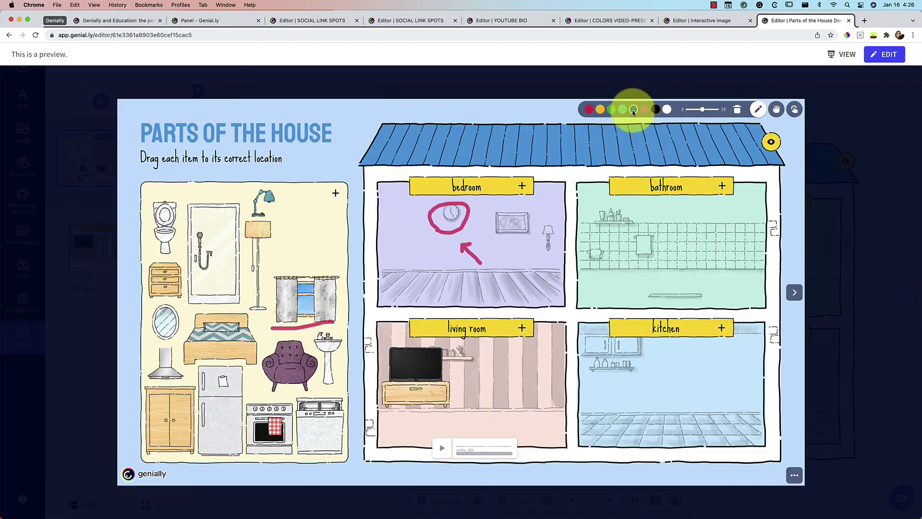
mouse_move(490, 205)
mouse_down()
mouse_move(490, 243)
mouse_move(536, 241)
mouse_move(537, 210)
mouse_move(491, 206)
mouse_up()
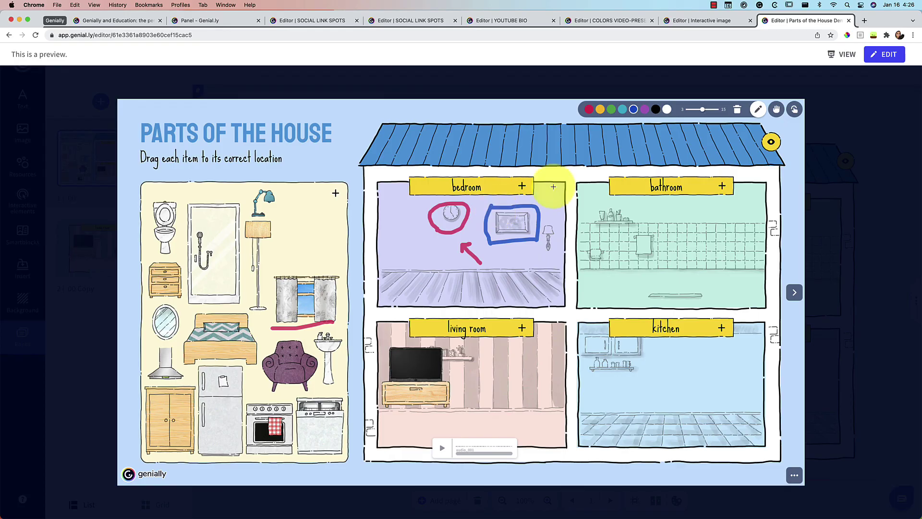
Step: Hide and reshow the annotations by toggling the paint tool, and capture a screenshot of the whole annotated page
click(757, 111)
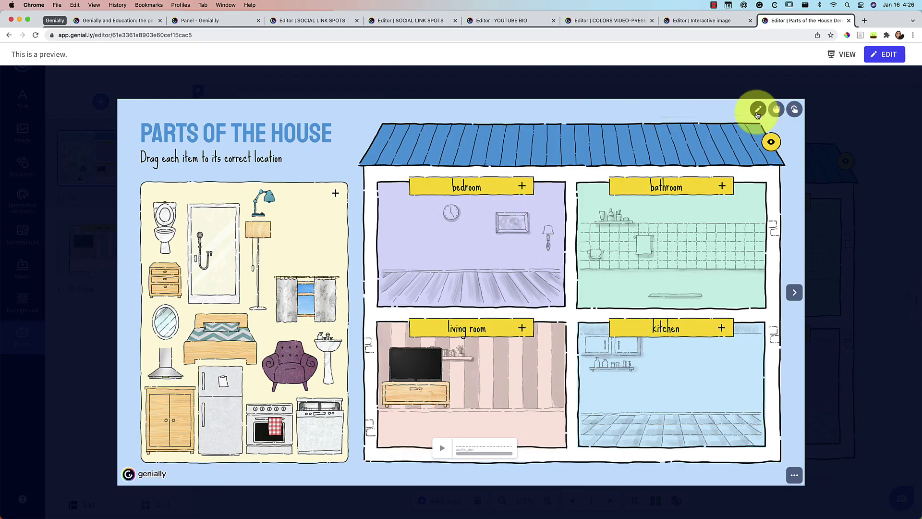
click(757, 111)
click(758, 110)
click(757, 112)
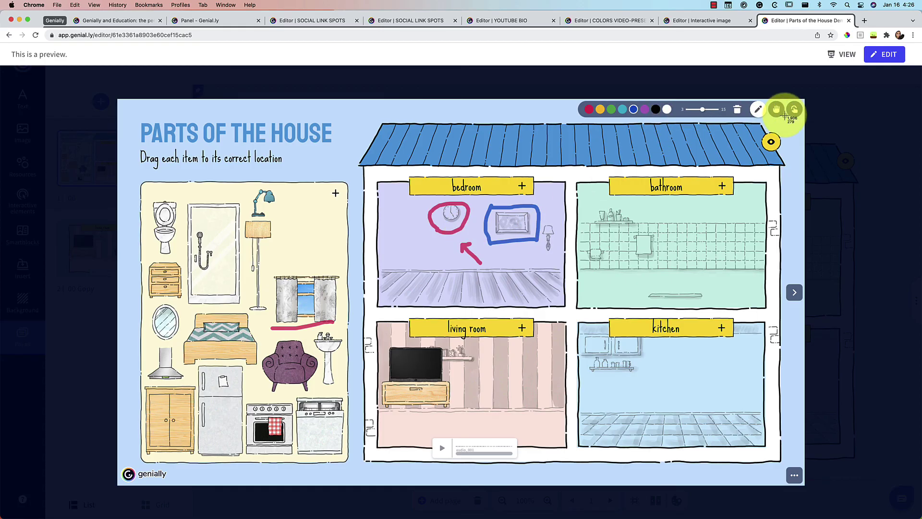
drag(120, 101, 805, 484)
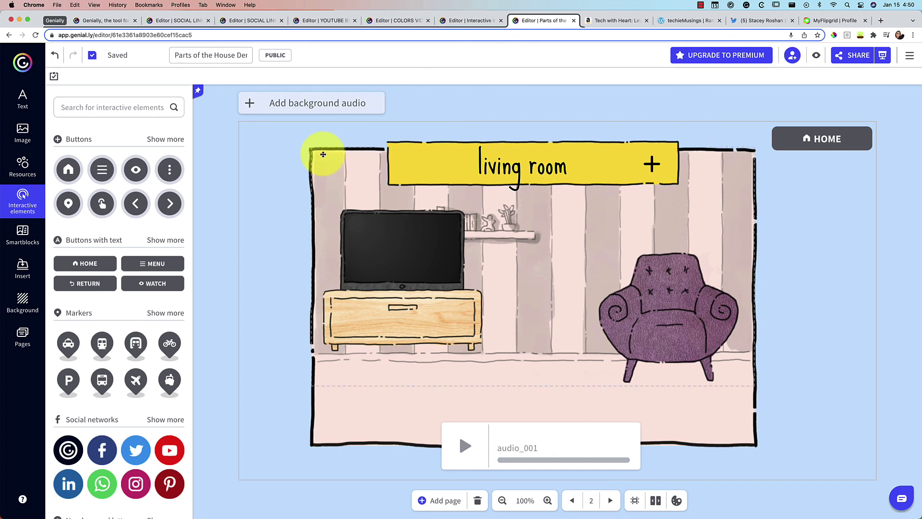
Step: Switch to the SOCIAL LINK SPOTS project with the social links page
click(245, 22)
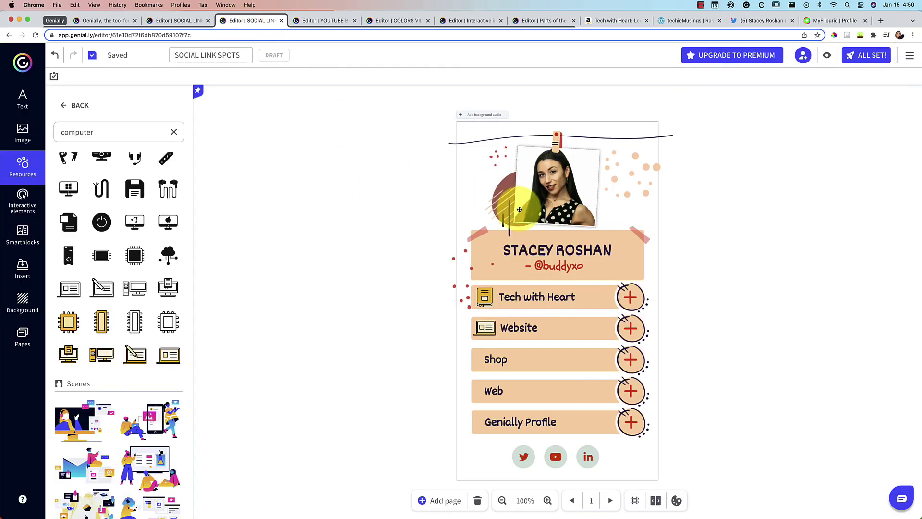